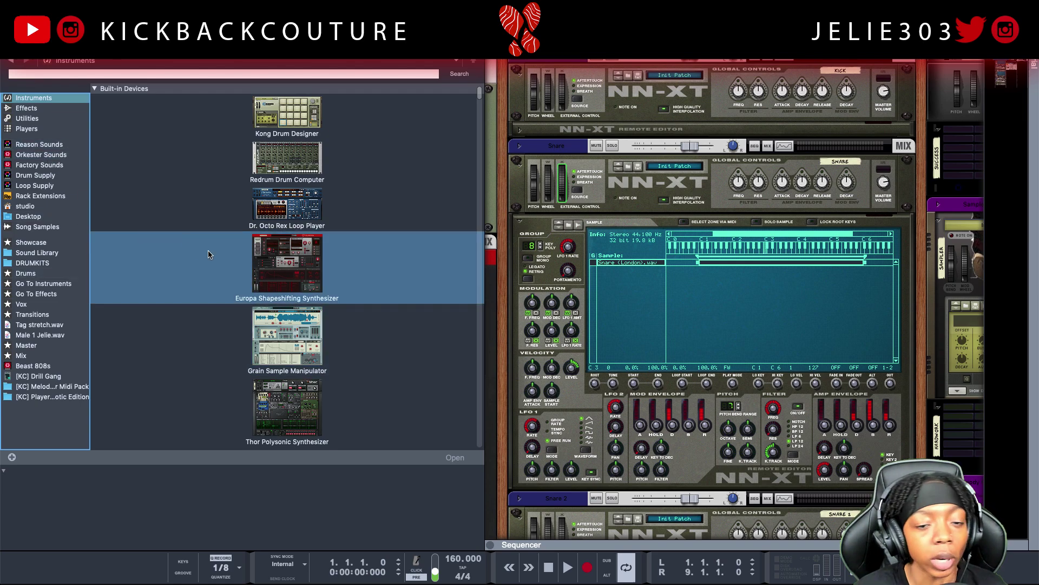
Look over the built-in instrument devices, and display the available Players.
scroll(222, 352, down, 5)
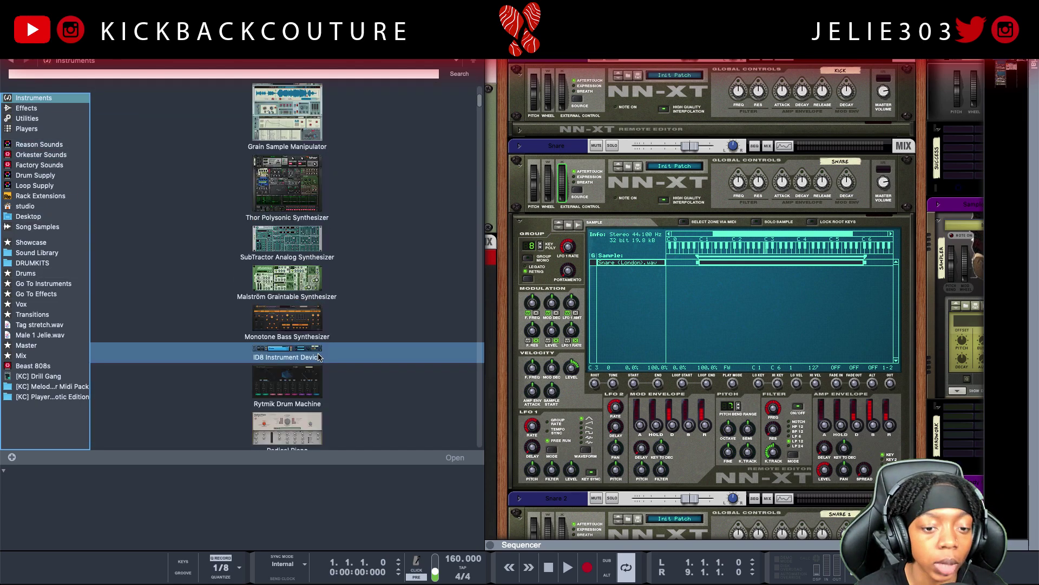
scroll(222, 352, up, 5)
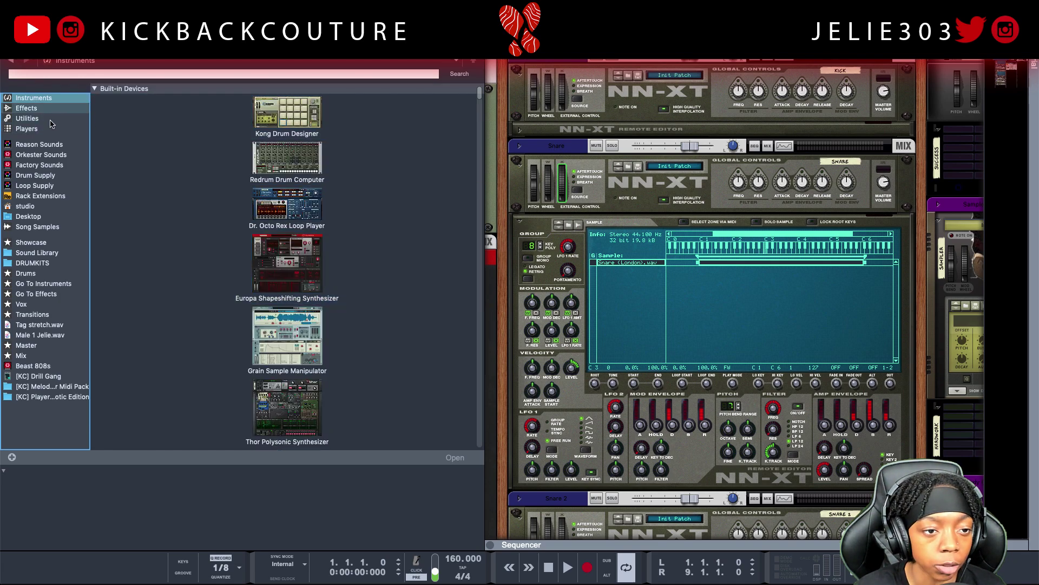
click(27, 129)
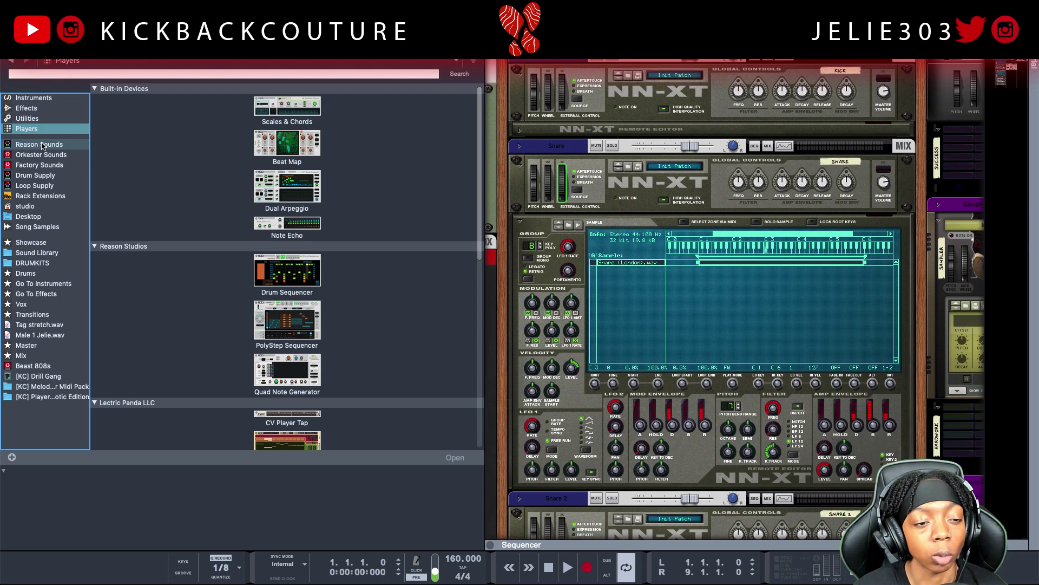
Check the folder categories of the Reason Sounds and Drum Supply banks in the browser.
click(42, 146)
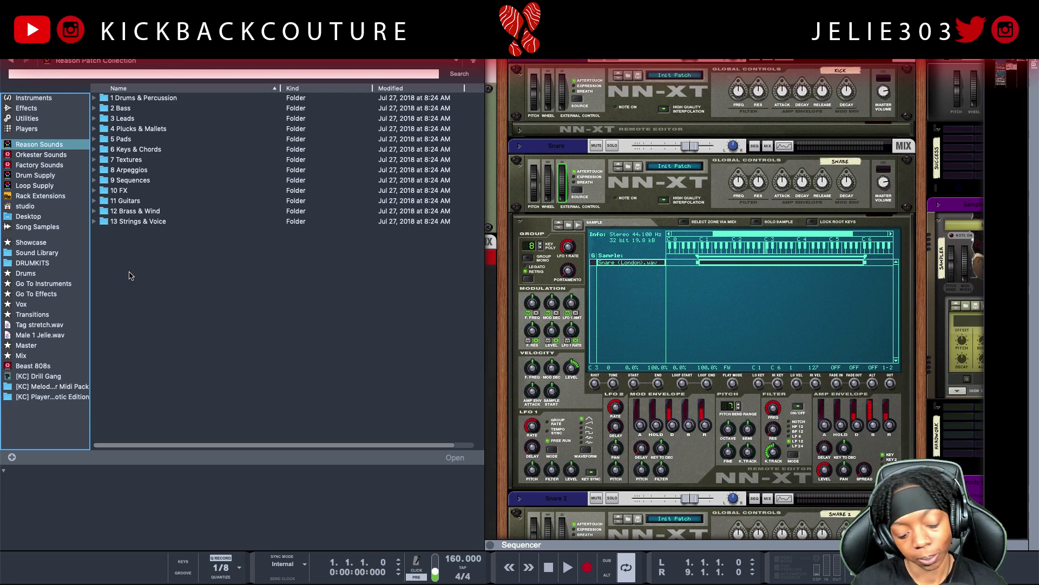
click(46, 144)
key(Down)
key(Down)
key(Down)
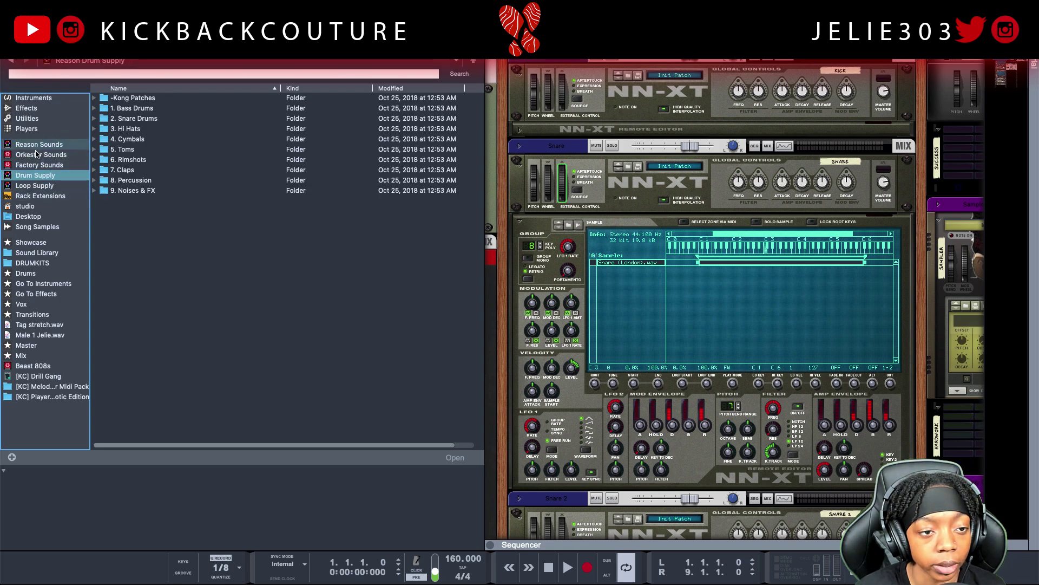
click(46, 149)
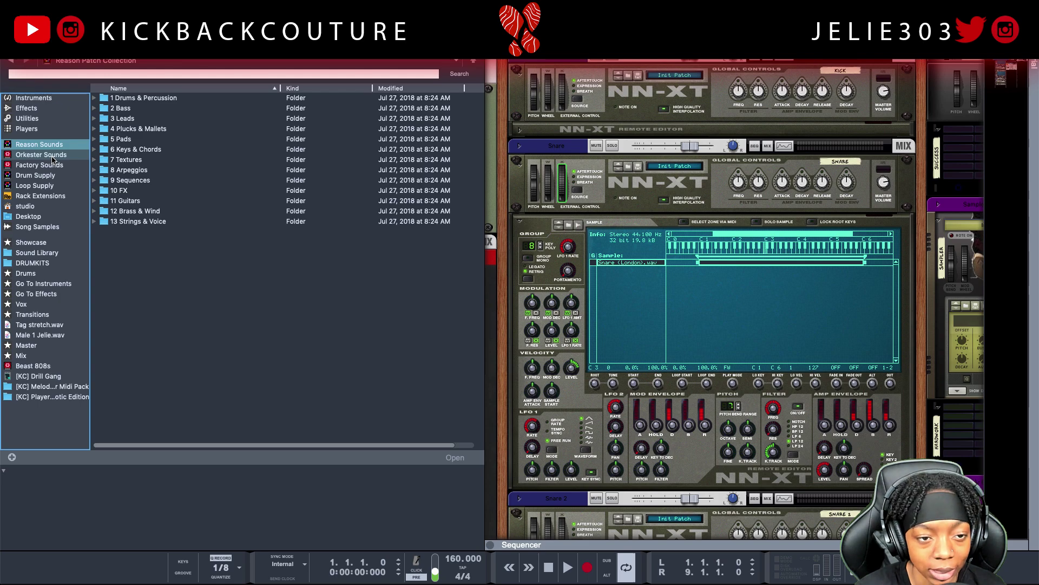
Browse the contents of Orkester Sounds, Factory Sounds, Drum Supply, Loop Supply and the list of Rack Extensions.
click(52, 157)
click(52, 166)
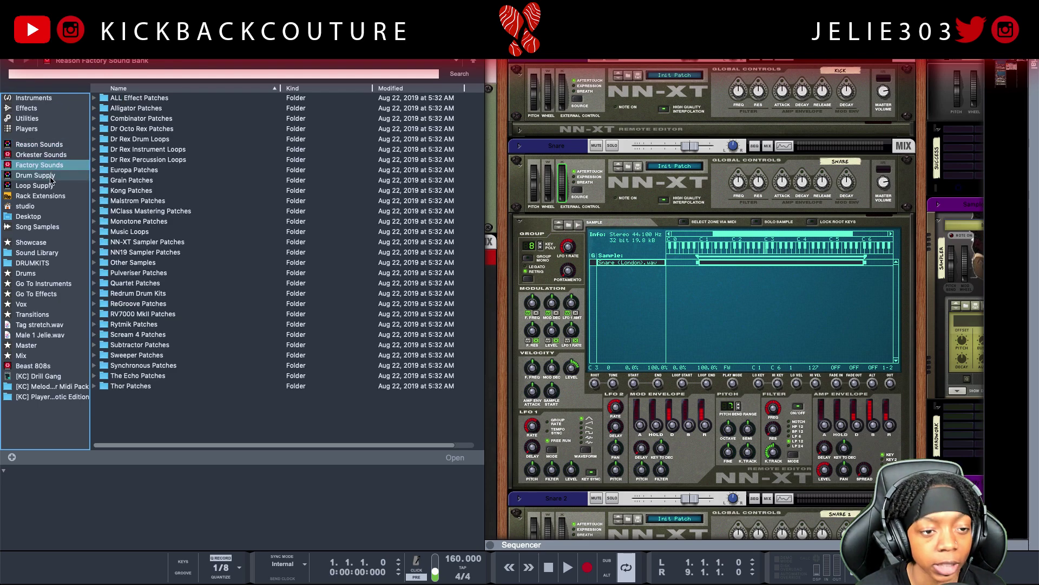
click(49, 177)
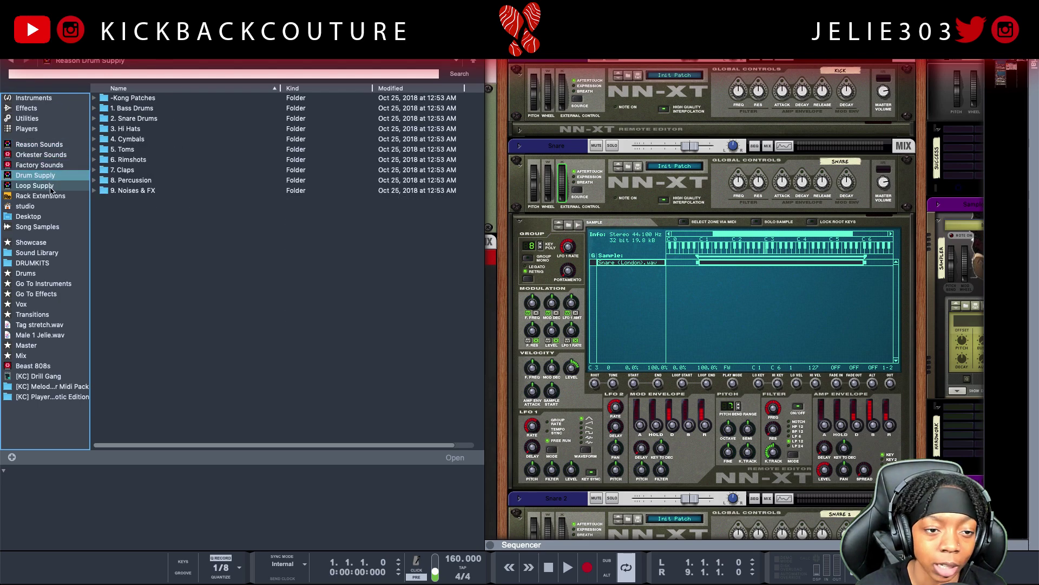
click(52, 187)
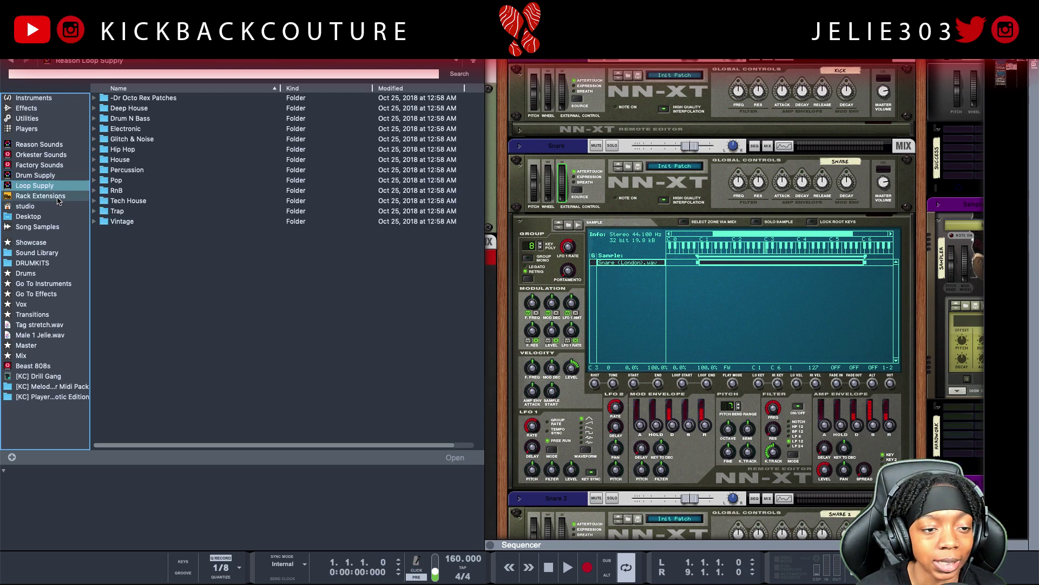
click(59, 198)
scroll(149, 295, down, 15)
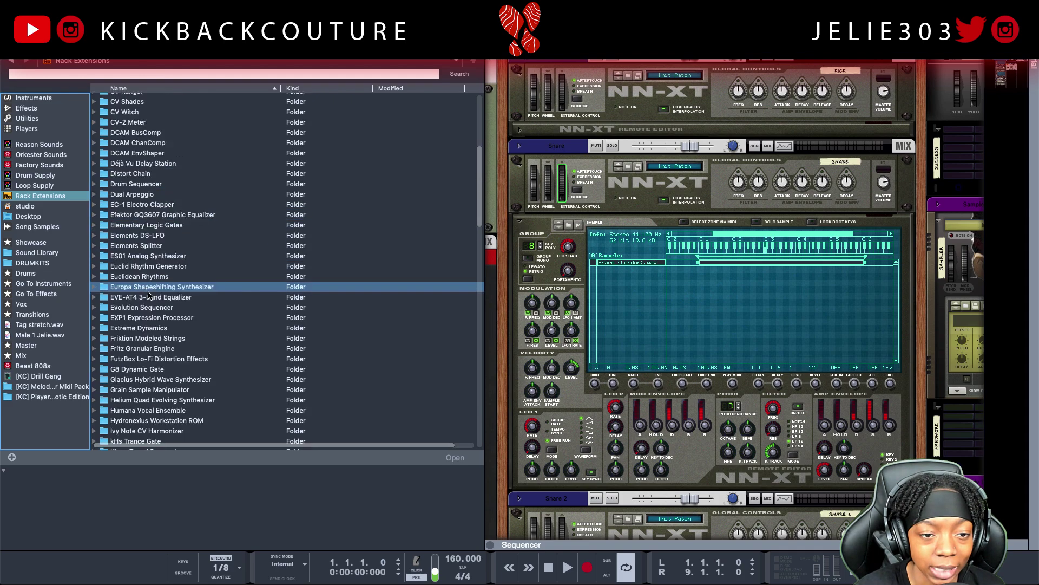
scroll(150, 295, up, 12)
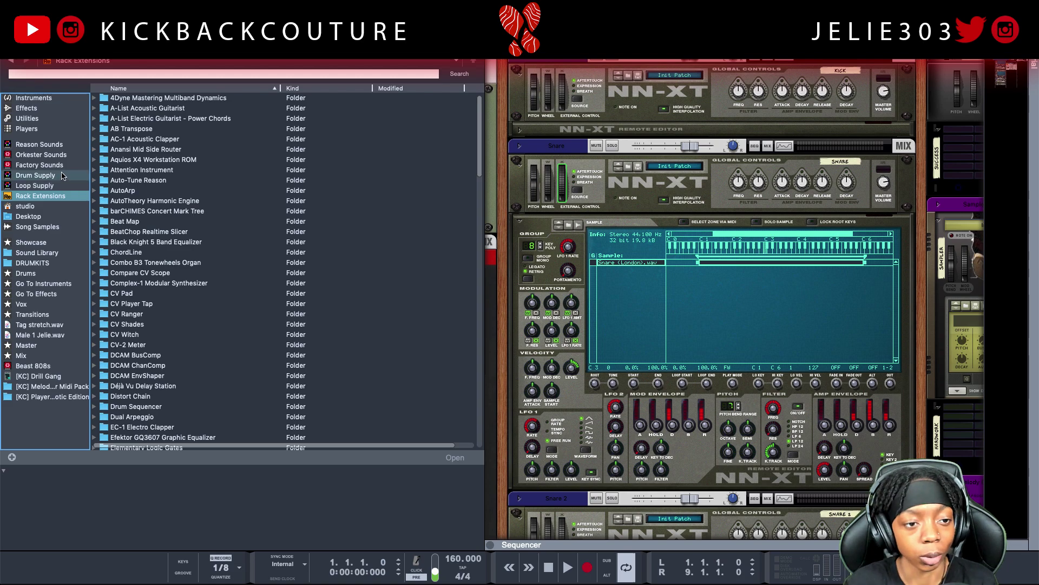
Examine the patches in the 13 Strings & Voice folder of Reason Sounds, and collapse the folder.
click(47, 147)
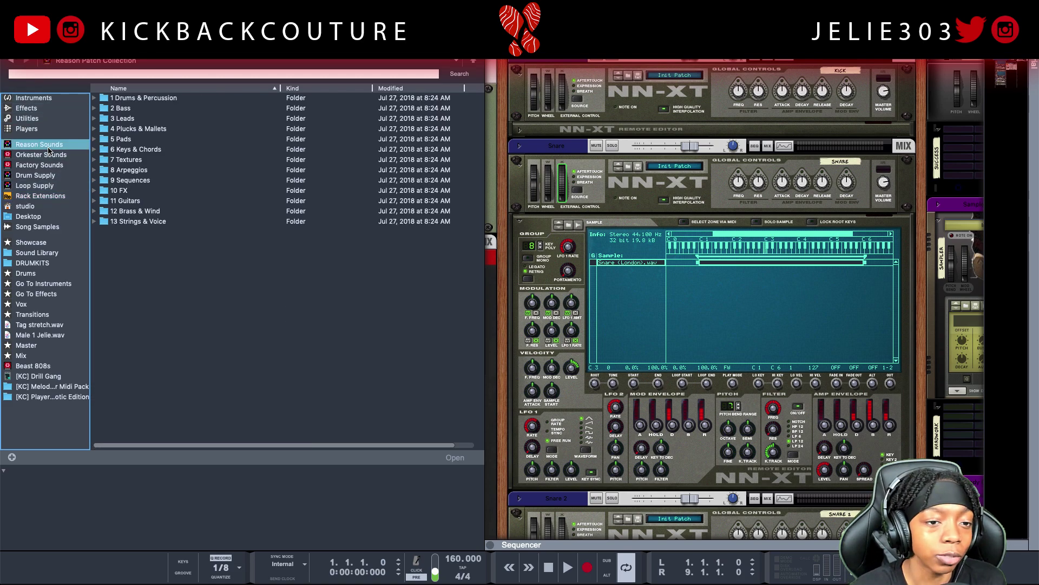
click(142, 235)
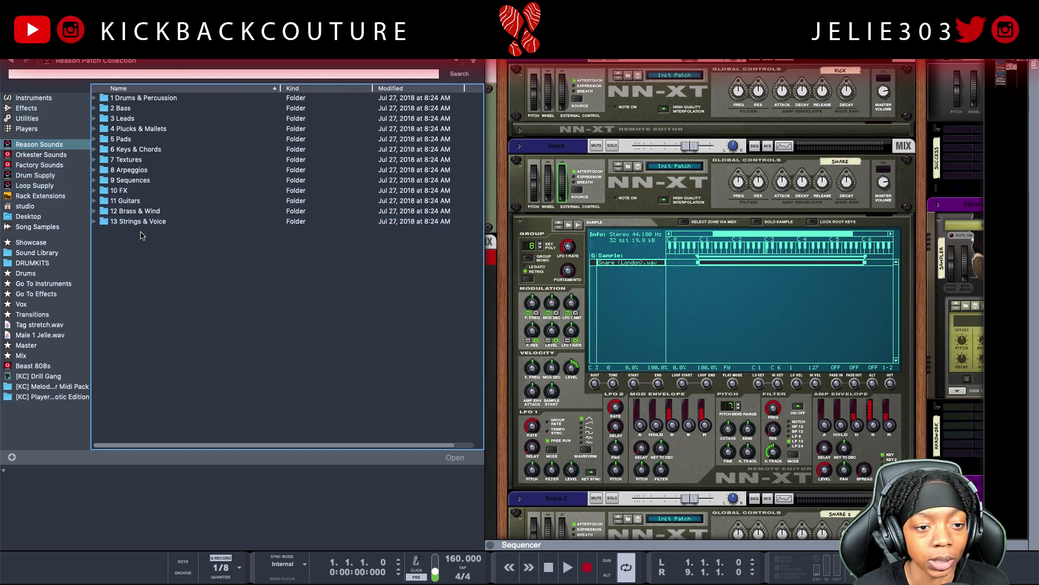
click(94, 222)
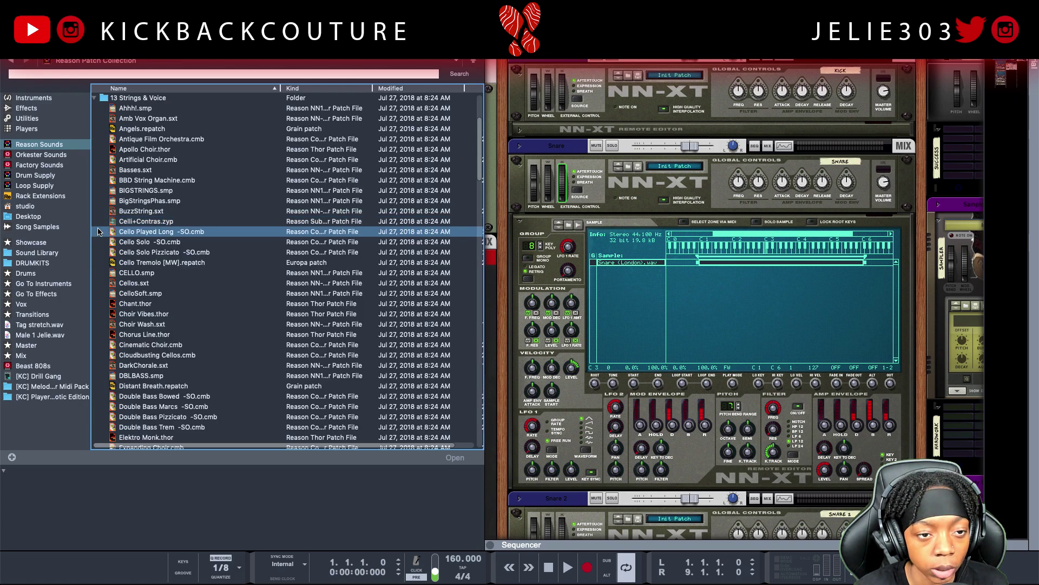
scroll(120, 244, down, 5)
scroll(120, 252, down, 20)
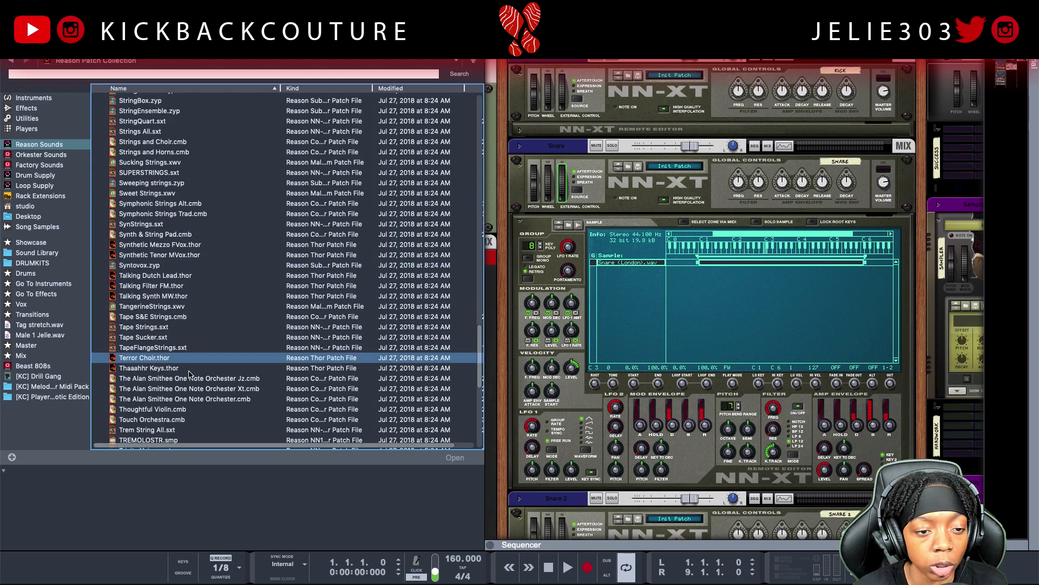
scroll(184, 374, up, 20)
scroll(133, 250, up, 5)
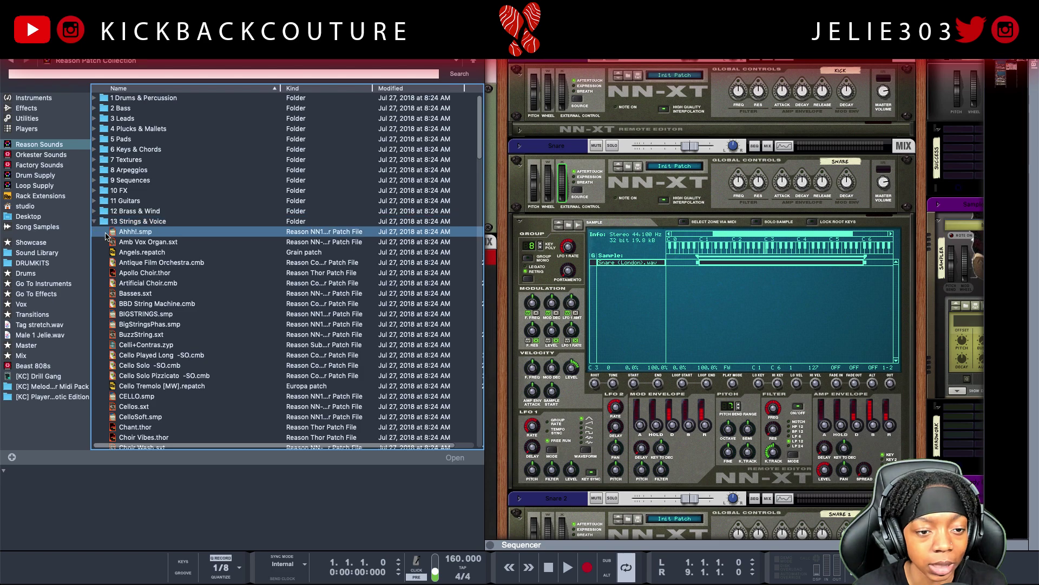
click(94, 222)
Examine the subfolders of the Strings folder in Orkester Sounds, and collapse it.
click(34, 155)
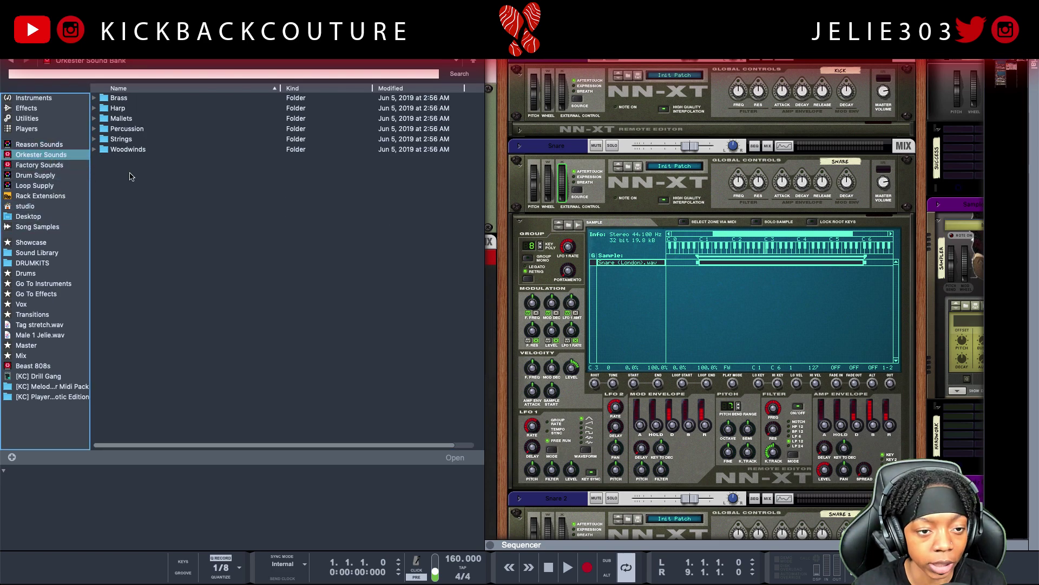
click(111, 140)
click(94, 140)
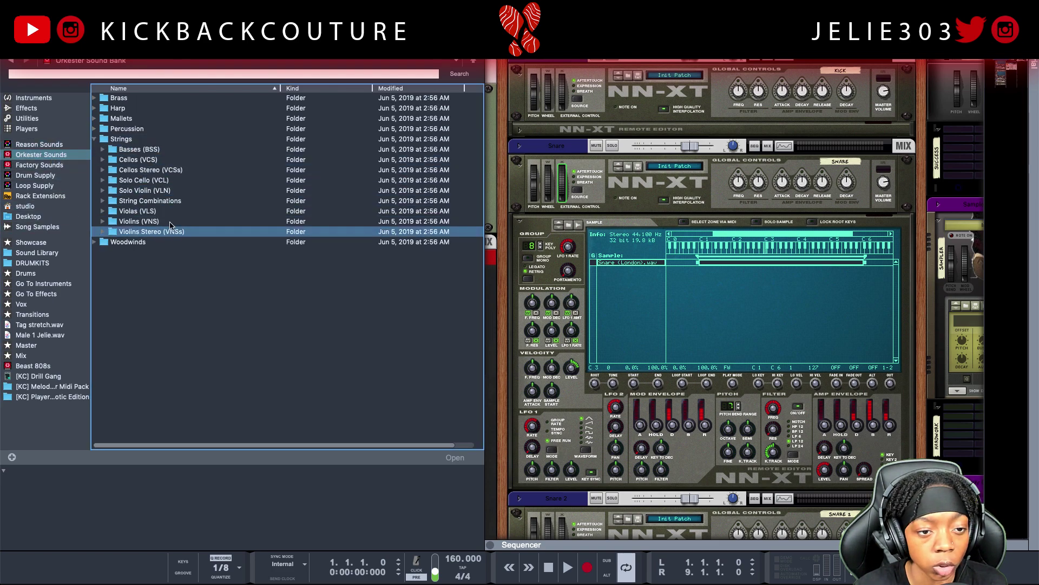
click(94, 140)
Review the Factory Sounds, Drum Supply and Loop Supply folders again, followed by the Rack Extensions list.
click(39, 164)
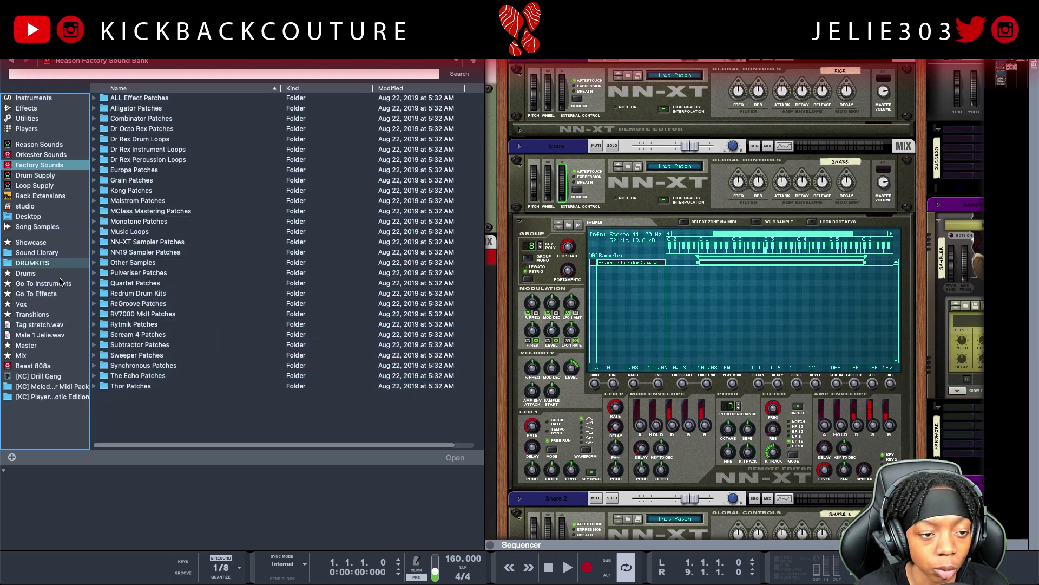
click(24, 179)
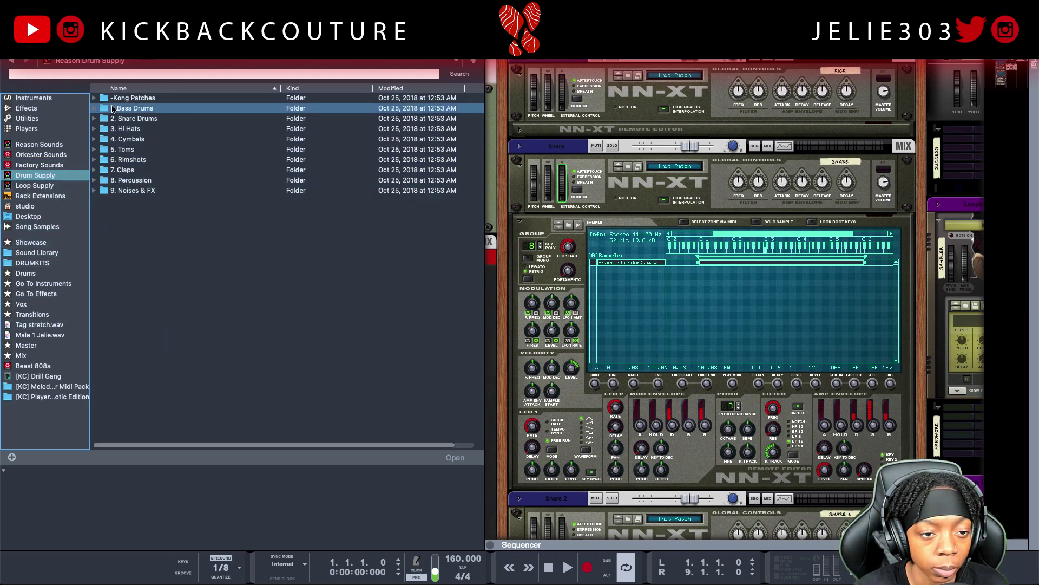
click(51, 185)
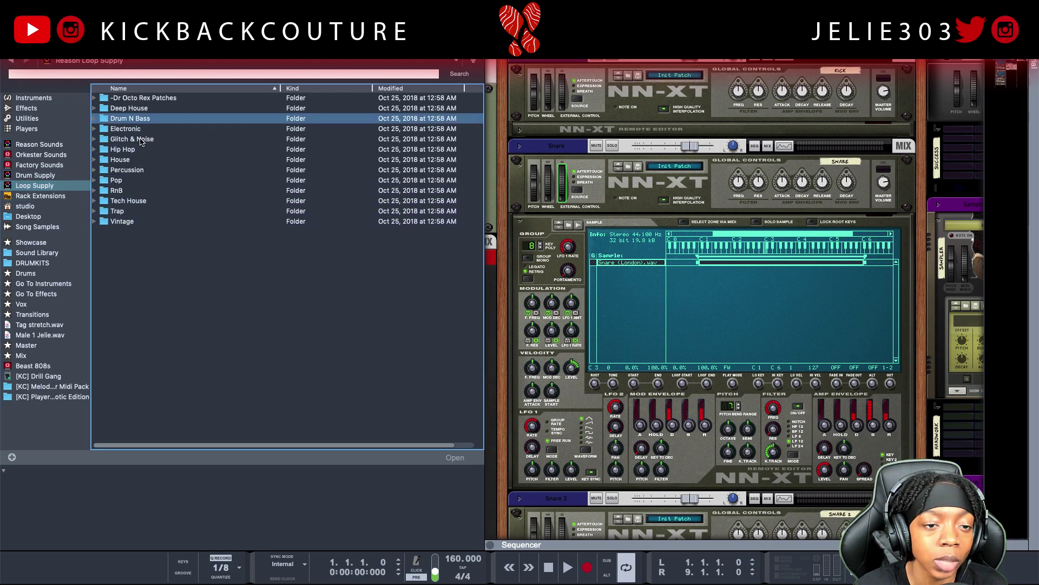
click(71, 196)
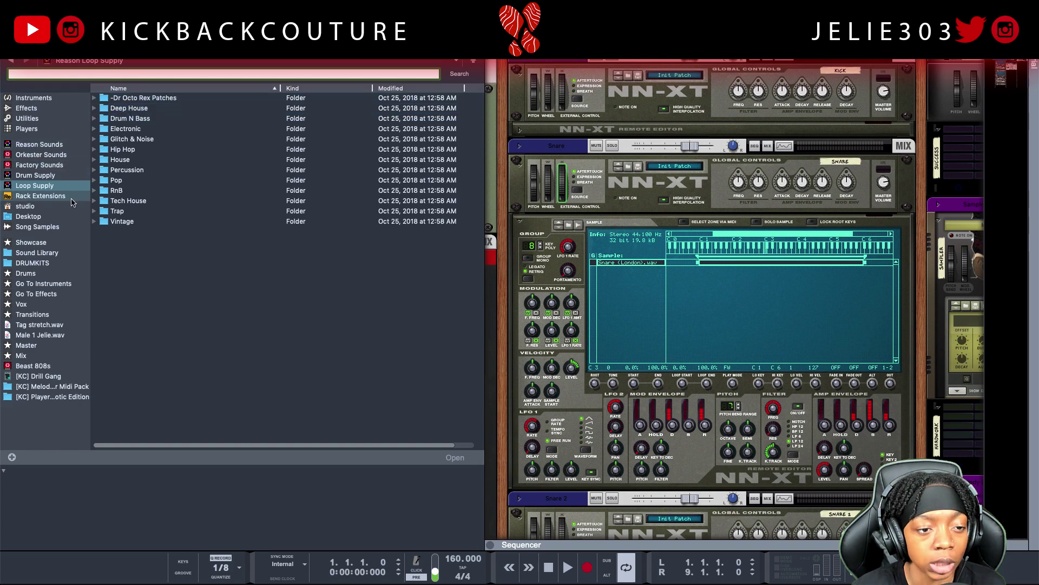
click(125, 78)
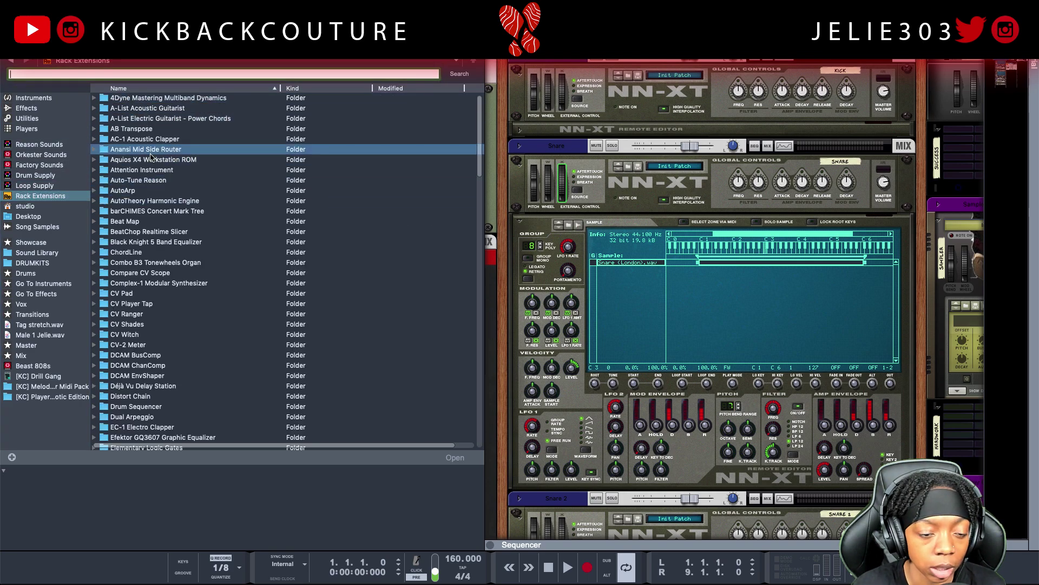
scroll(153, 149, down, 10)
scroll(154, 146, up, 10)
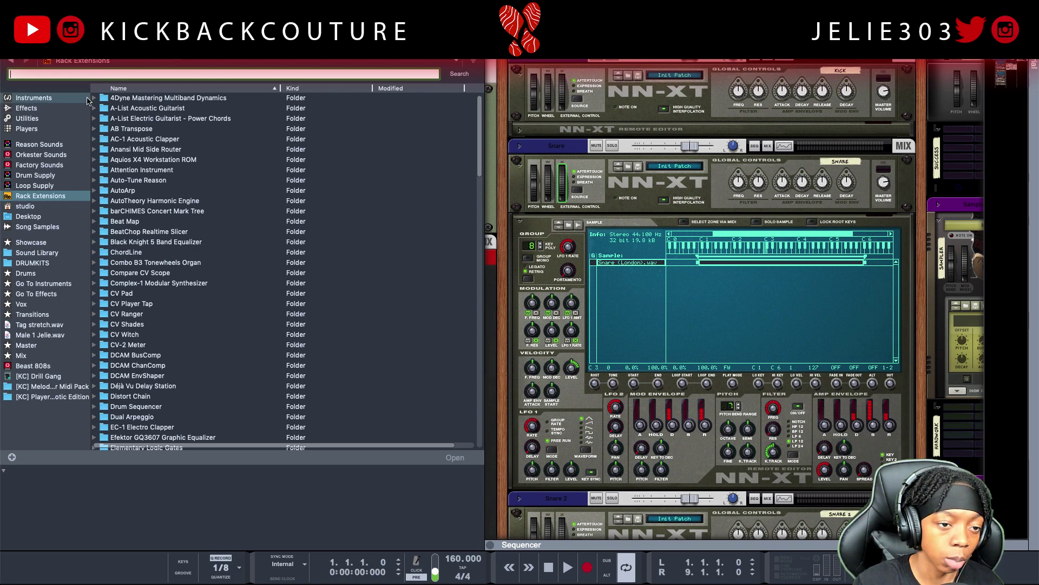
Expand 13 Strings & Voice in Reason Sounds again and read through its patches down to the violins.
click(60, 145)
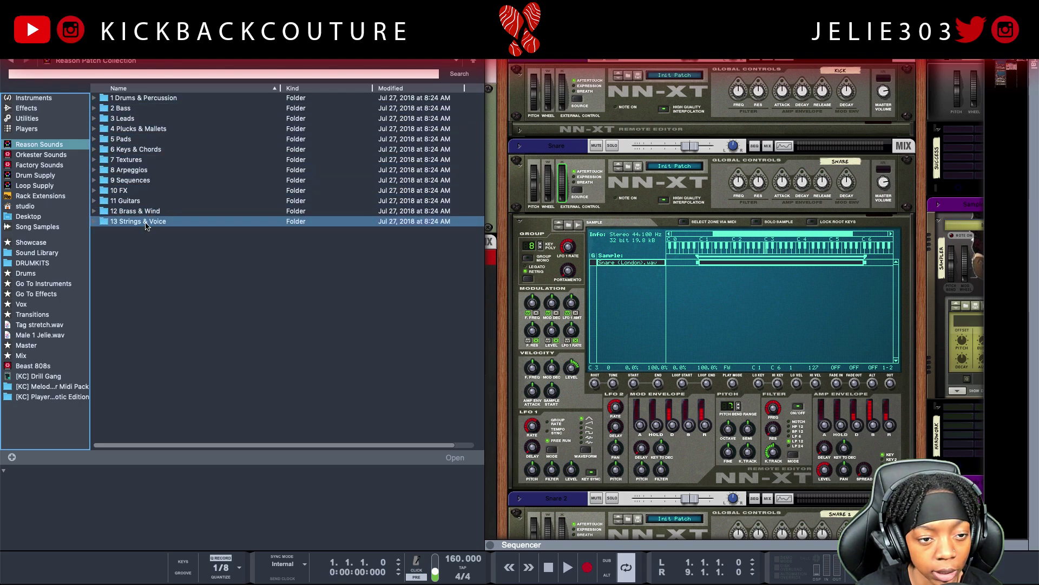
click(95, 222)
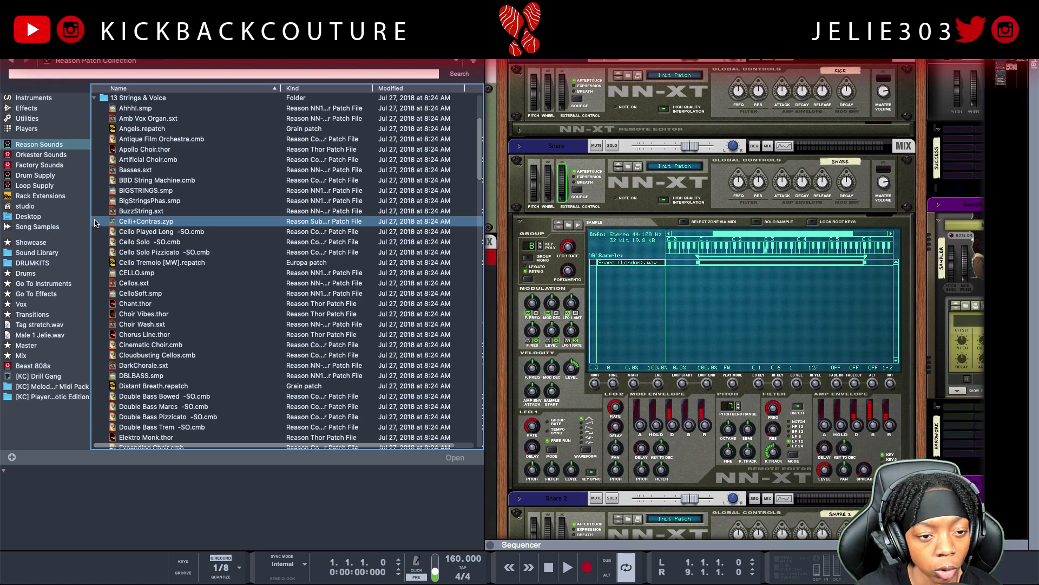
scroll(136, 177, down, 3)
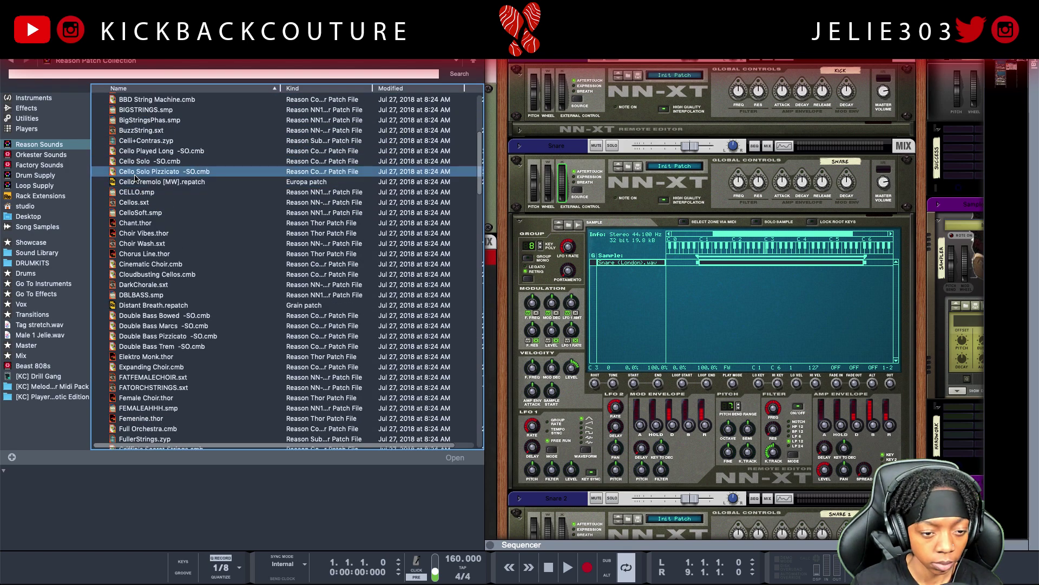
scroll(138, 206, down, 3)
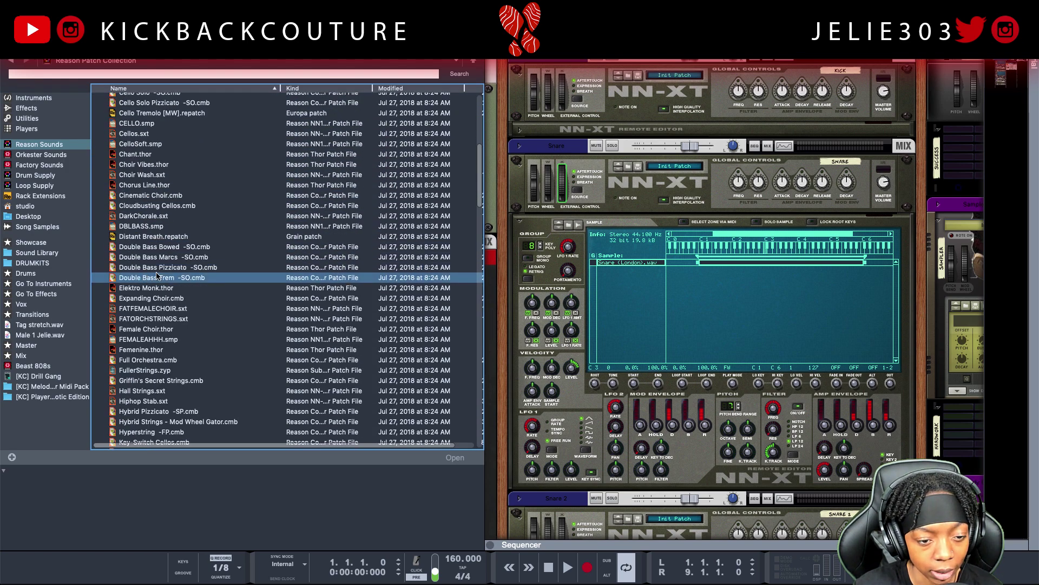
scroll(162, 268, down, 3)
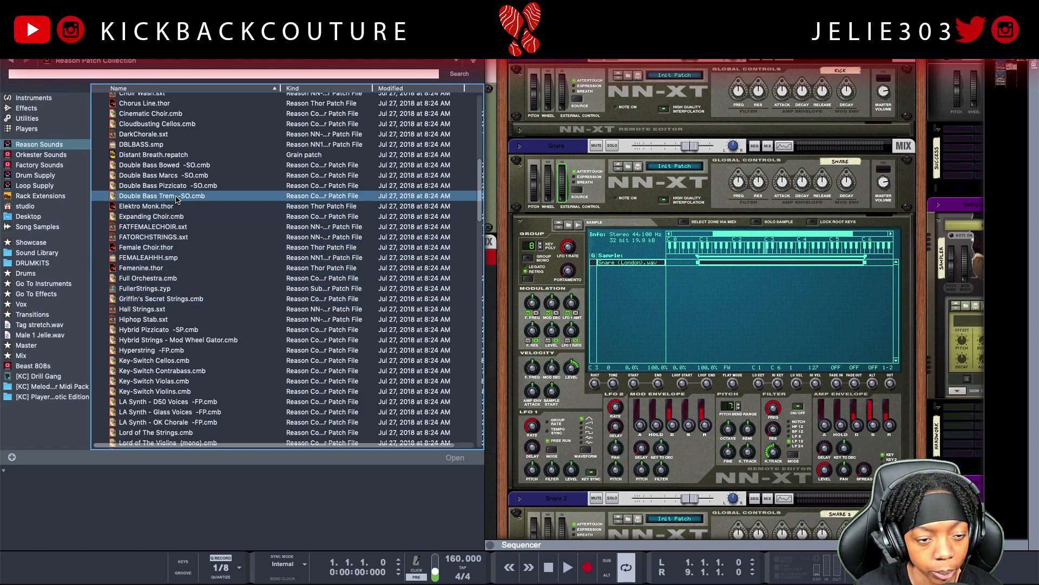
scroll(152, 341, down, 7)
scroll(151, 341, down, 6)
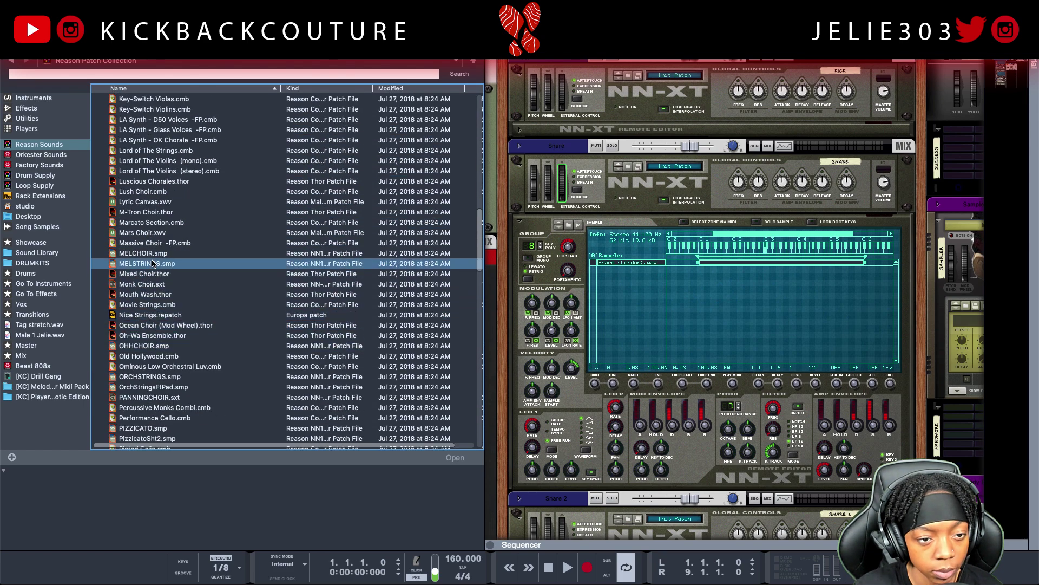
scroll(149, 292, down, 12)
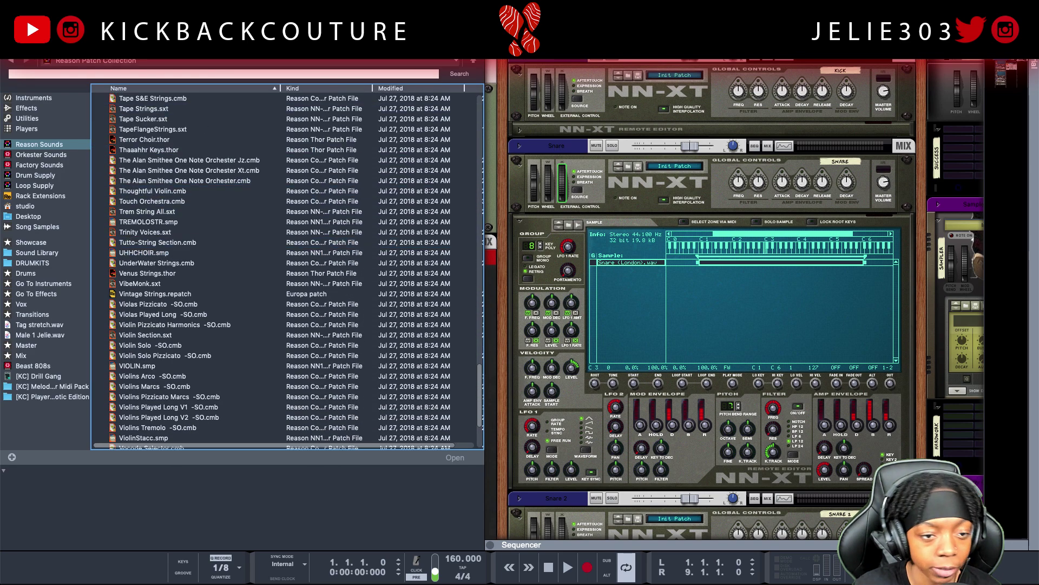
Search Reason Sounds for "guitar" and show the empty rack space below the Dreadz Guitars Re-Tron device.
click(120, 78)
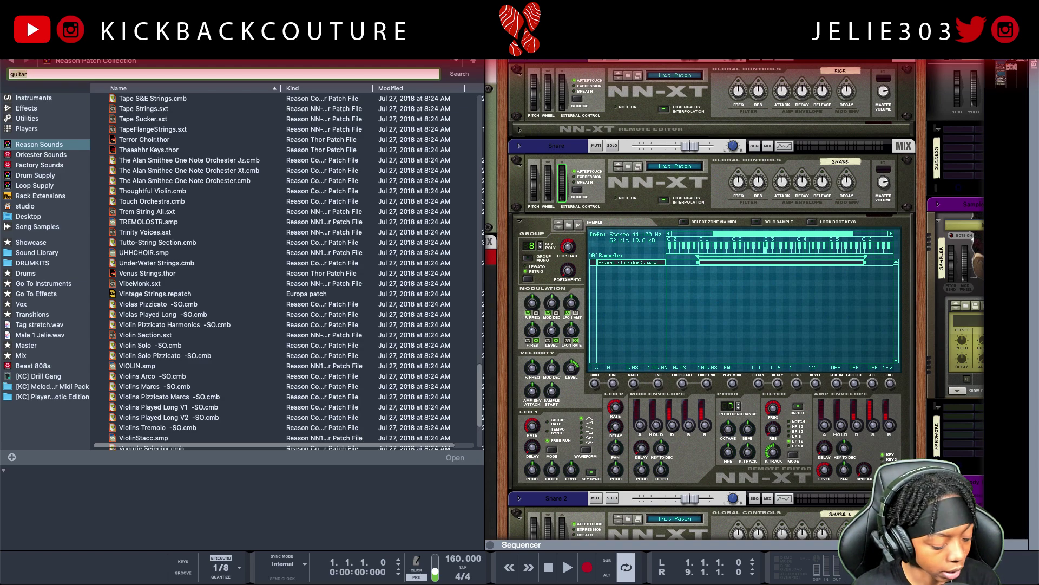
key(Return)
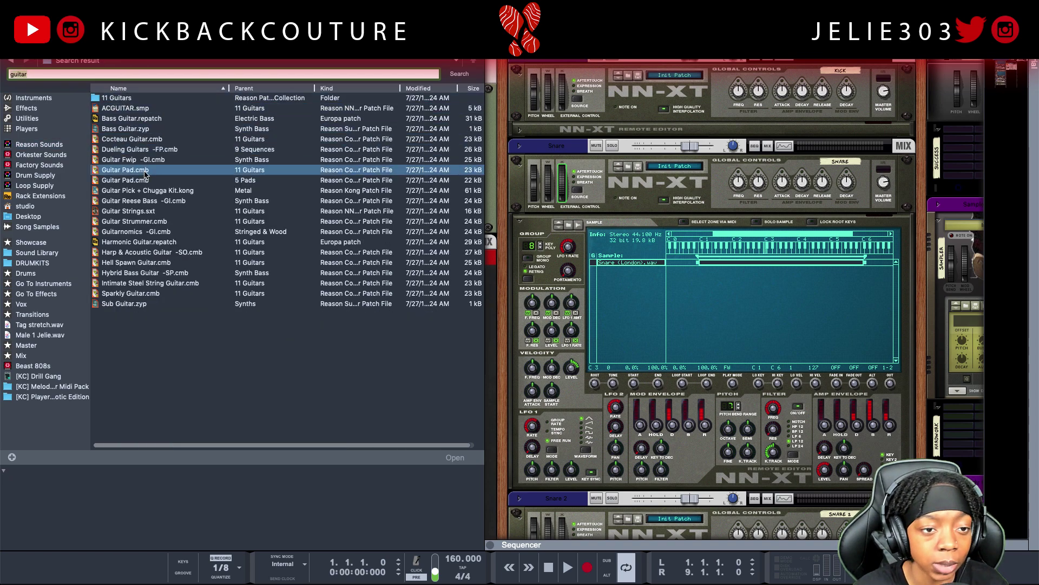
scroll(652, 379, down, 15)
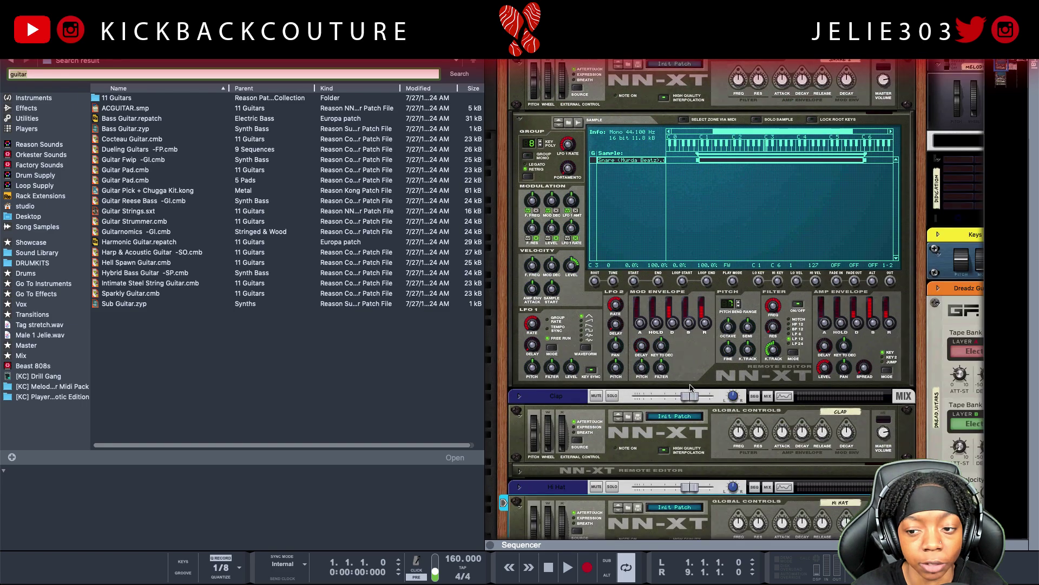
scroll(652, 379, right, 2)
scroll(635, 351, down, 3)
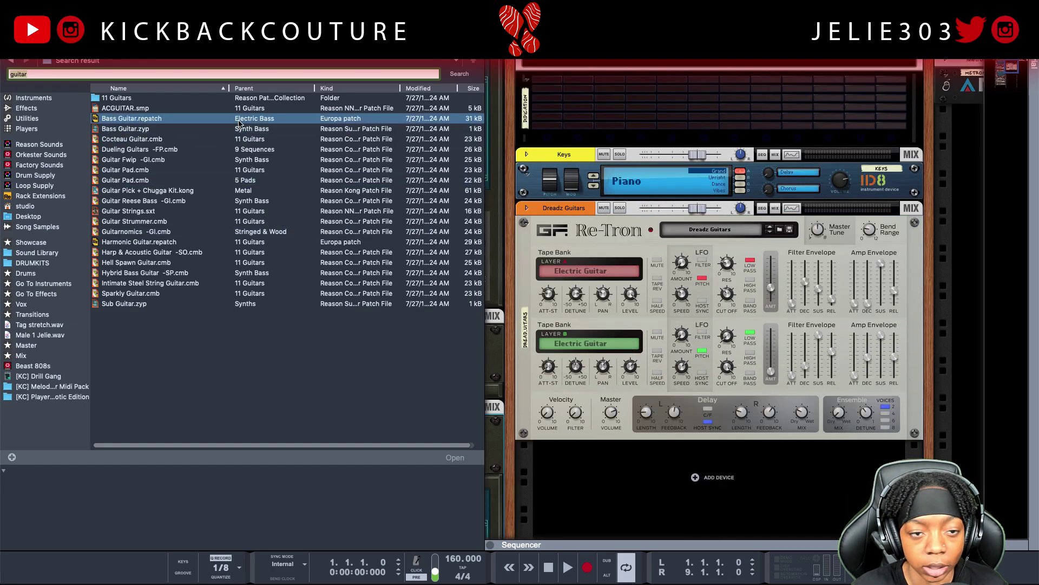
Audition ACGUITAR.smp and Cocteau Guitar.cmb with the song by loading each in turn onto the Dreadz Guitars device.
drag(179, 113, 698, 269)
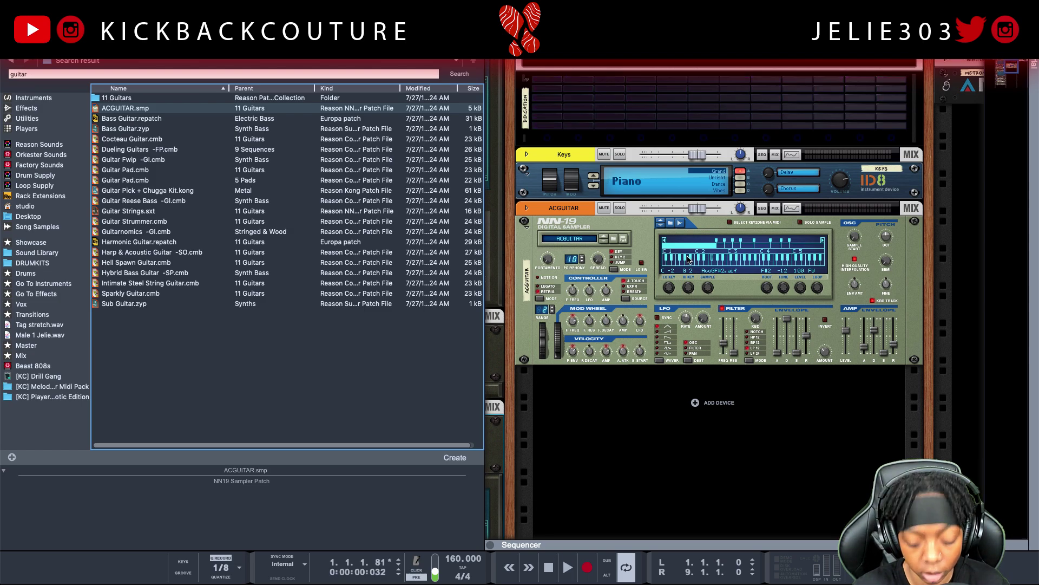
key(space)
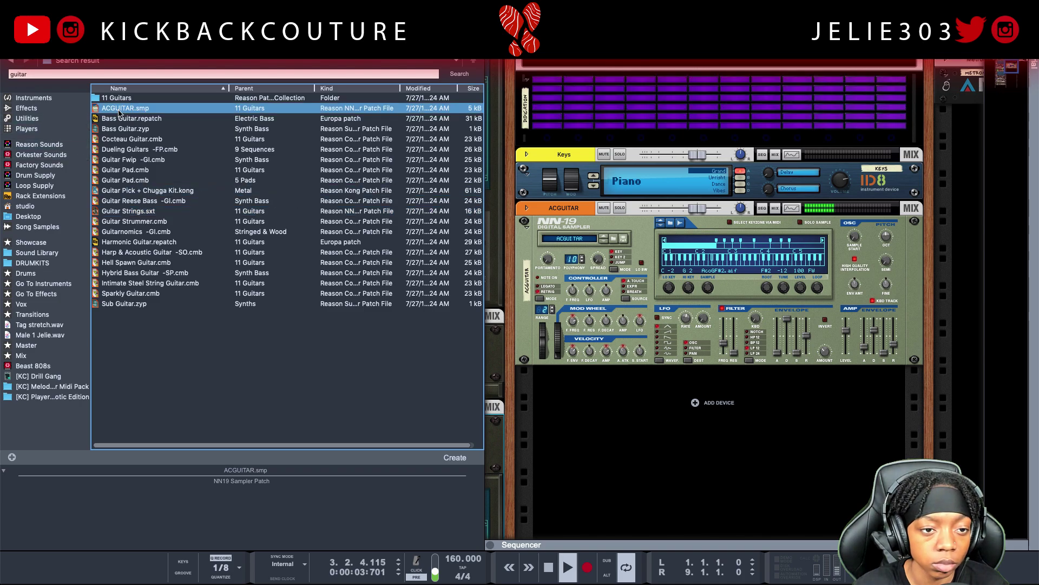
drag(132, 139, 559, 271)
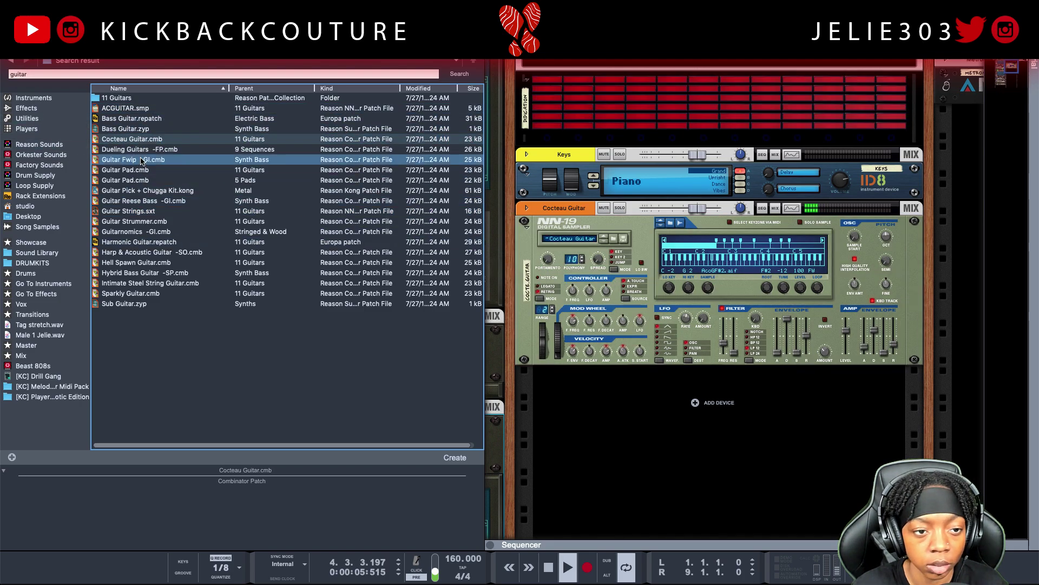
click(130, 132)
key(space)
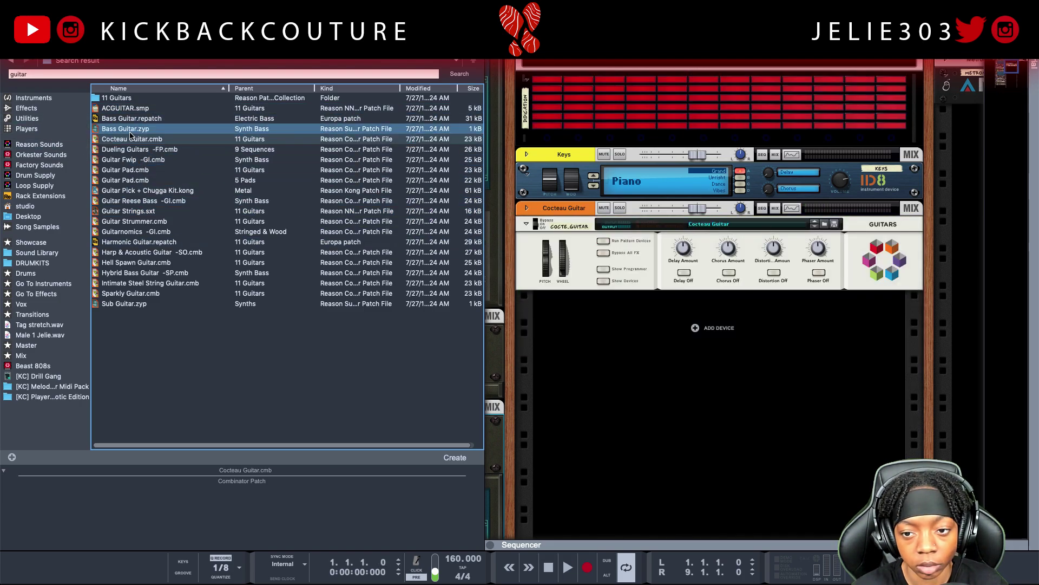
key(space)
click(133, 140)
key(space)
click(145, 158)
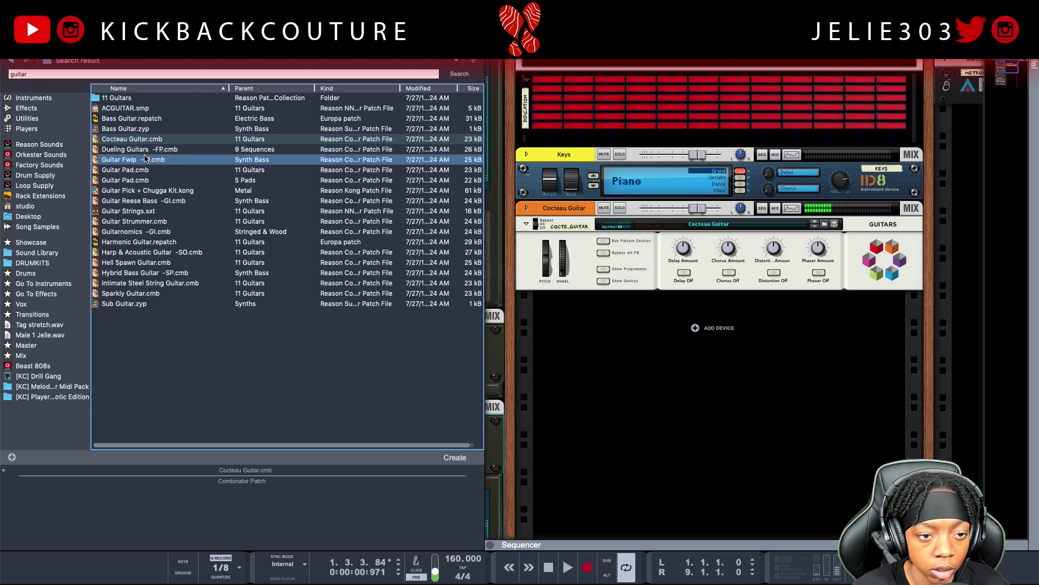
Replace the Cocteau Guitar patch with Dueling Guitars -FP.cmb, play the song with it and stop playback.
drag(145, 149, 599, 238)
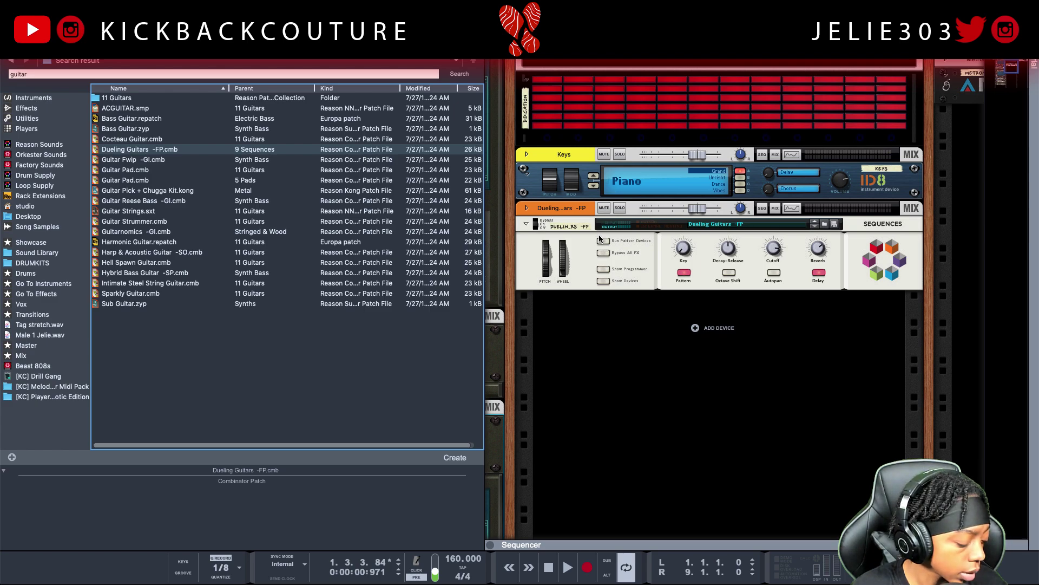
key(space)
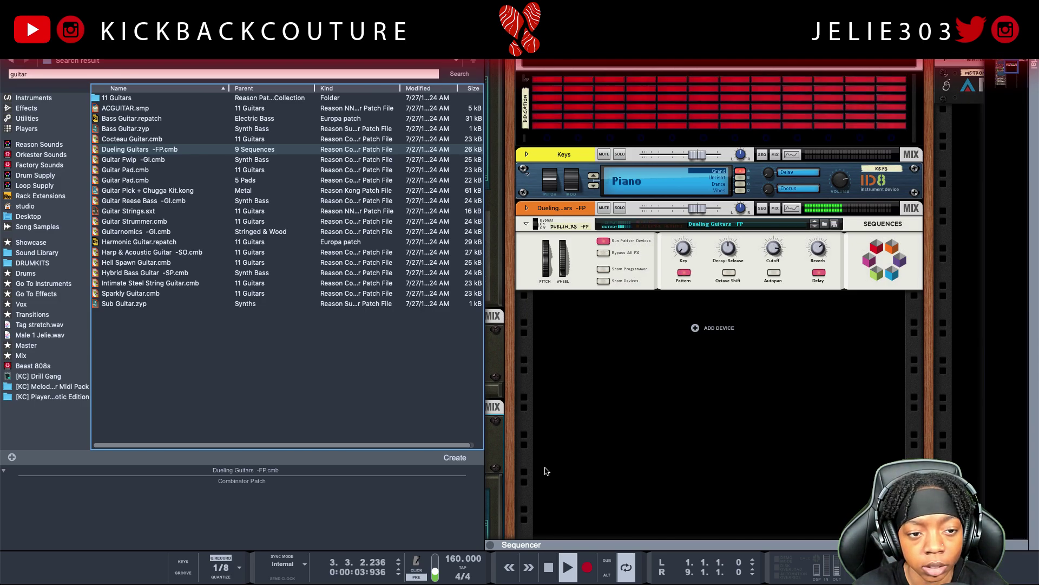
click(548, 567)
Transpose all notes of the Dueling Guitars clip in the sequencer up one octave, and return to the song start.
drag(543, 547, 583, 224)
click(701, 259)
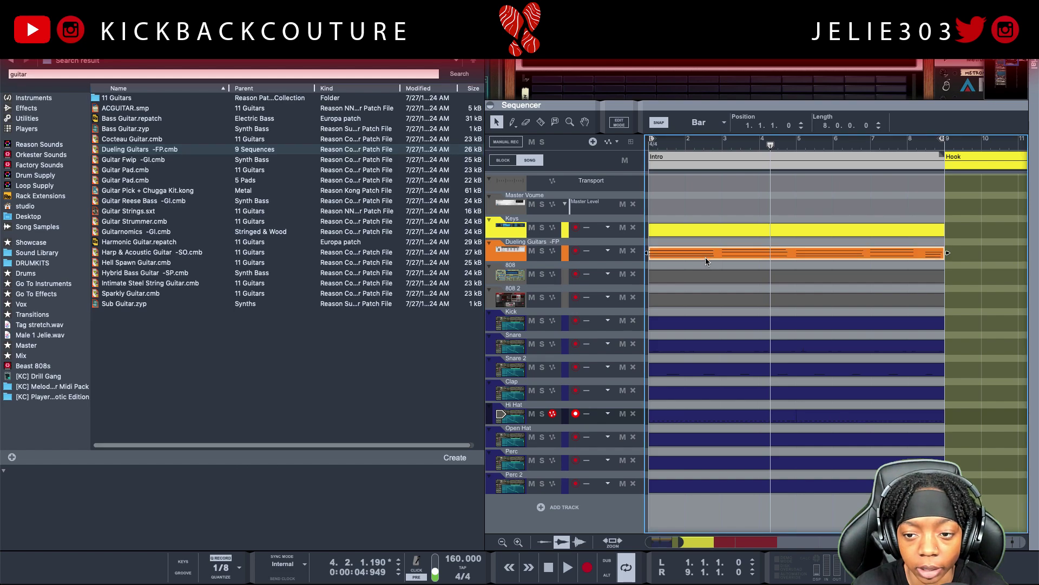
double_click(702, 260)
key(ctrl+a)
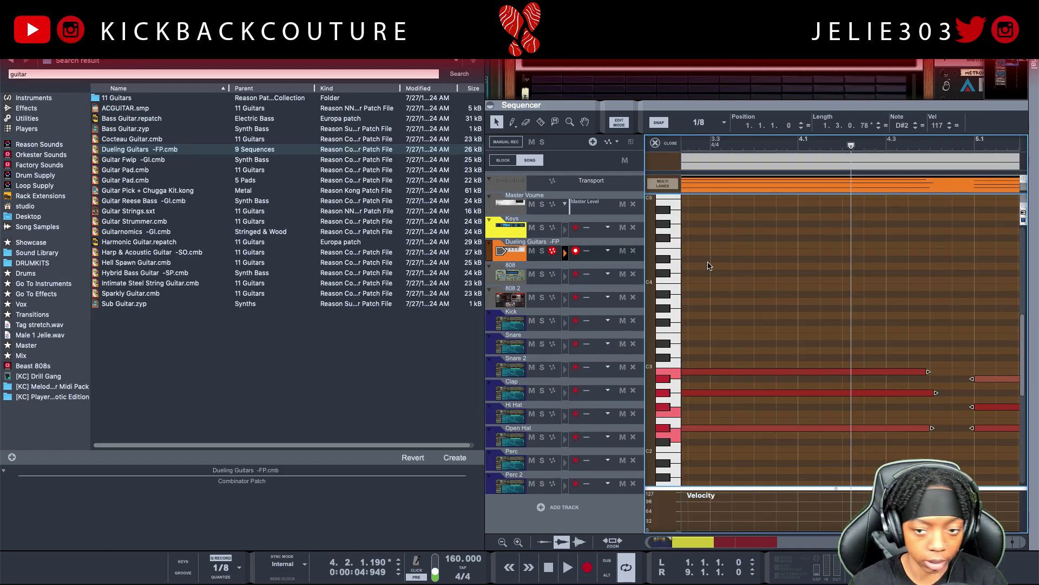
key(shift+Up)
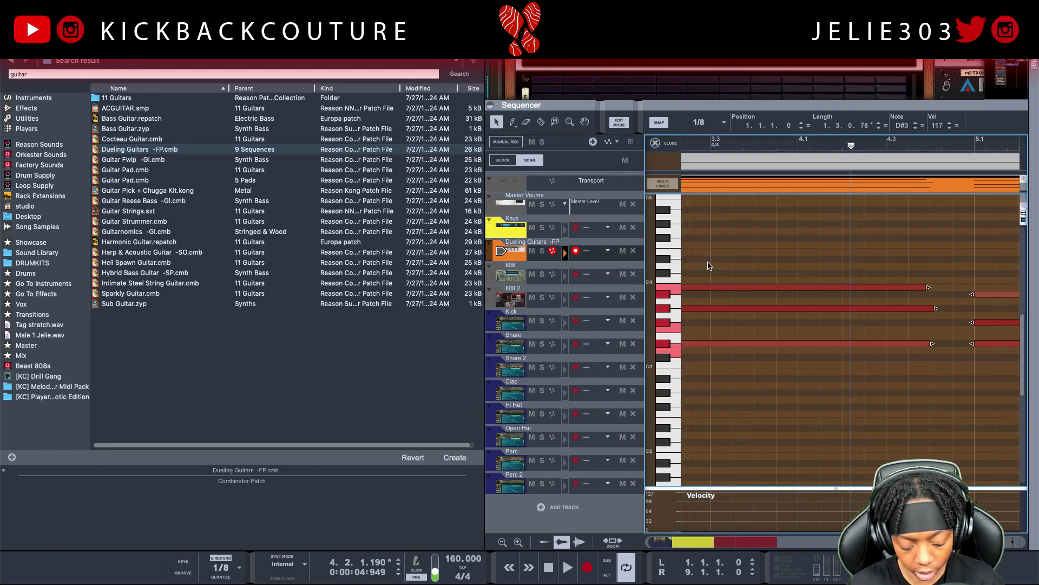
key(shift+Return)
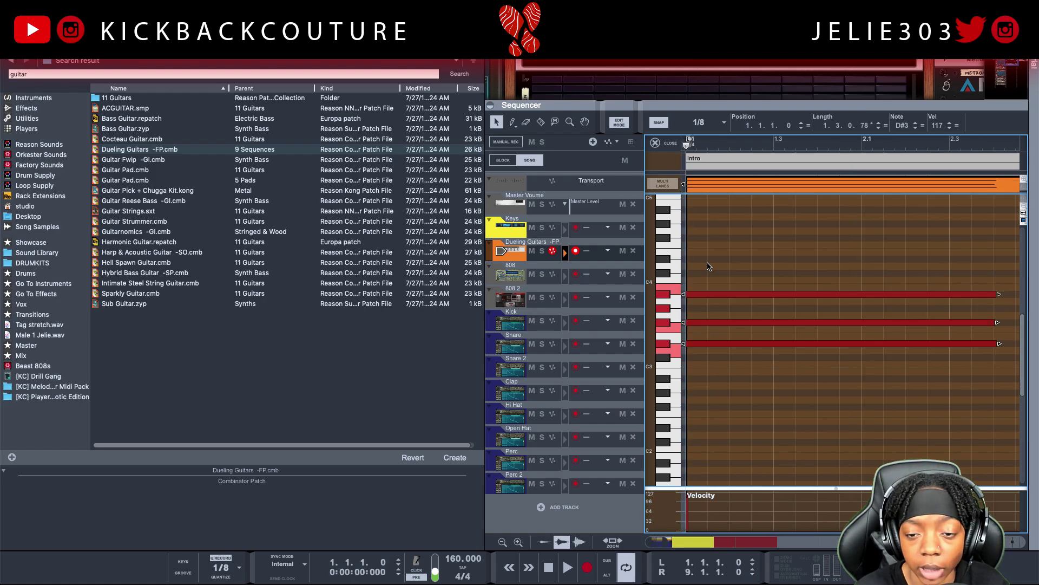
Play the transposed part, collapse the sequencer to show the rack, and set the song tempo to 150.
key(space)
drag(583, 101, 582, 547)
drag(452, 559, 454, 578)
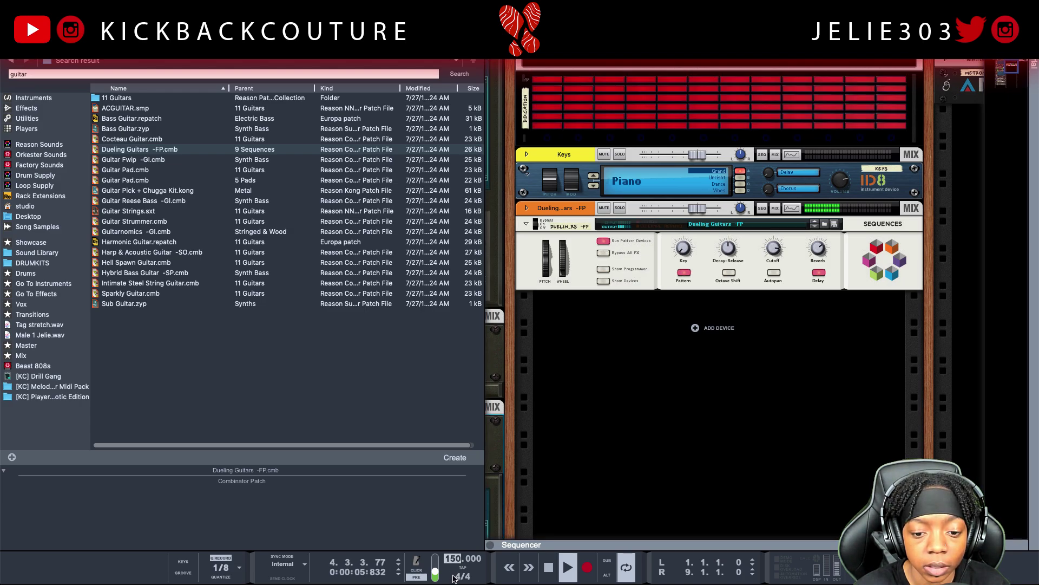
Look at the devices inside the Dueling Guitars Combinator, hide them, stop playback, and mute and unmute its mix channel.
click(602, 281)
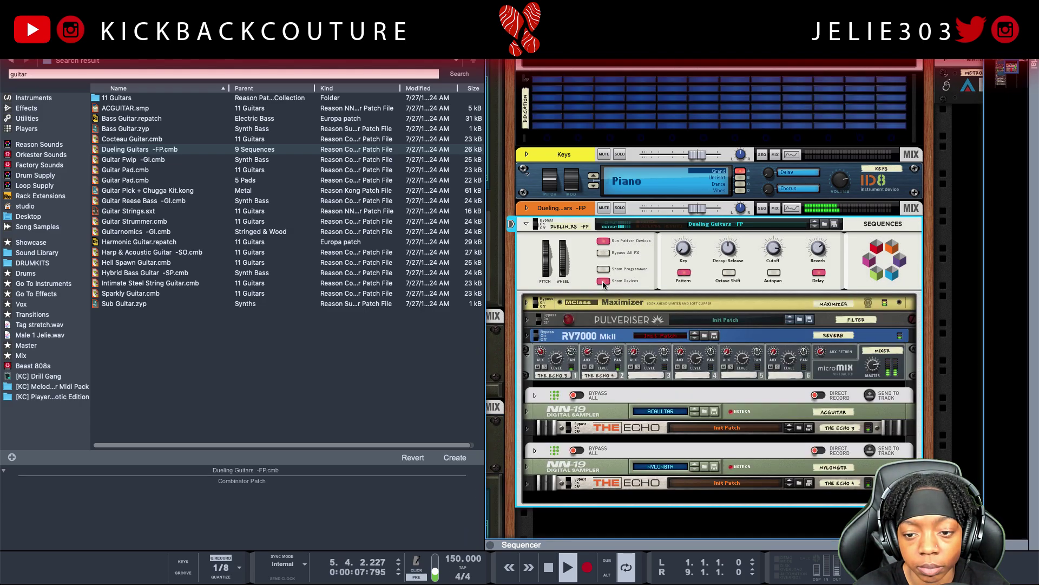
click(603, 281)
key(space)
click(601, 210)
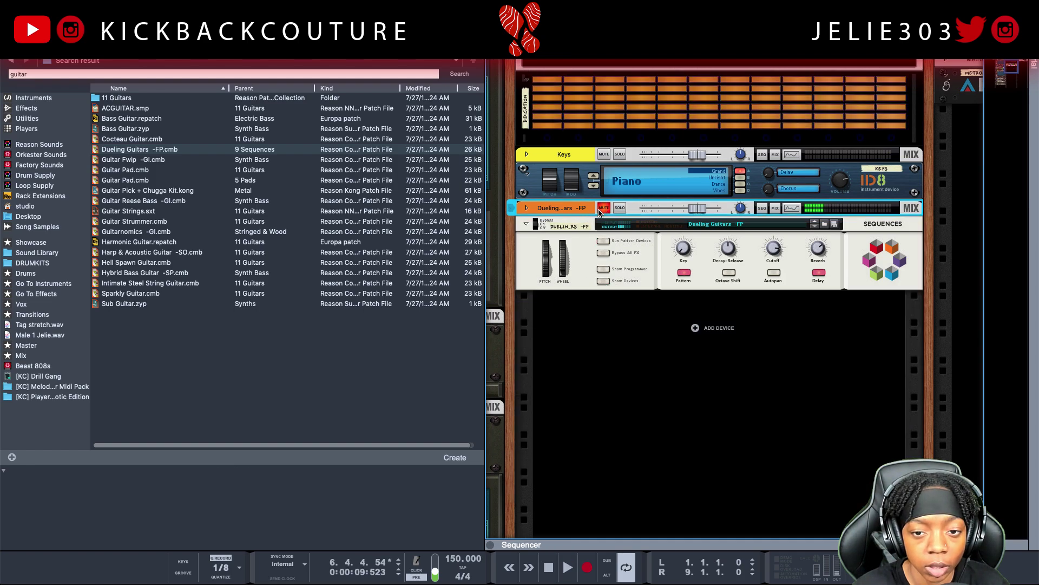
click(600, 212)
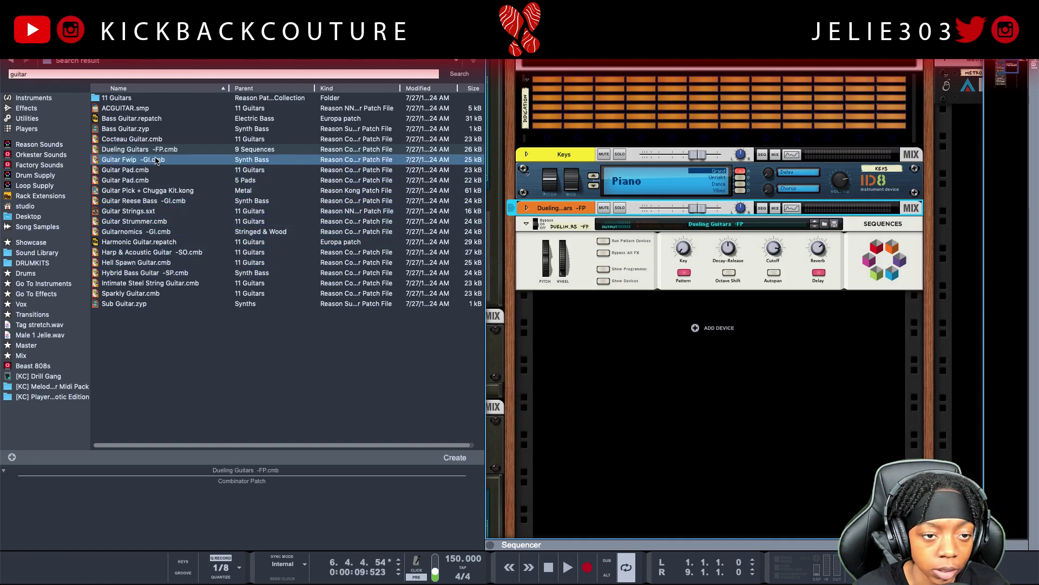
Add Dueling Guitars -FP.cmb to the browser's shortcut list, and load Guitar Fwip -GI.cmb onto the guitar Combinator.
drag(154, 151, 42, 412)
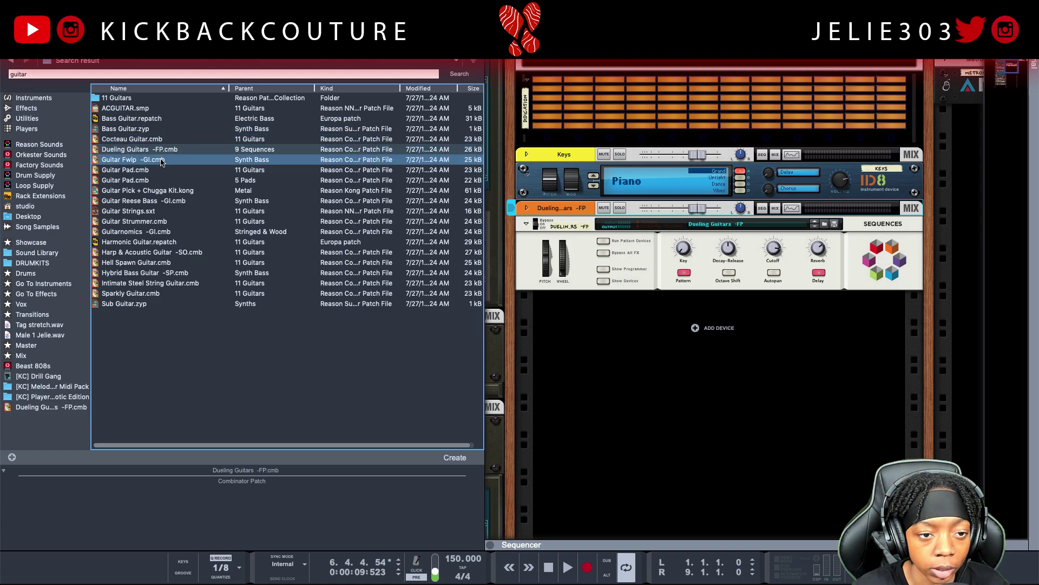
drag(161, 161, 647, 265)
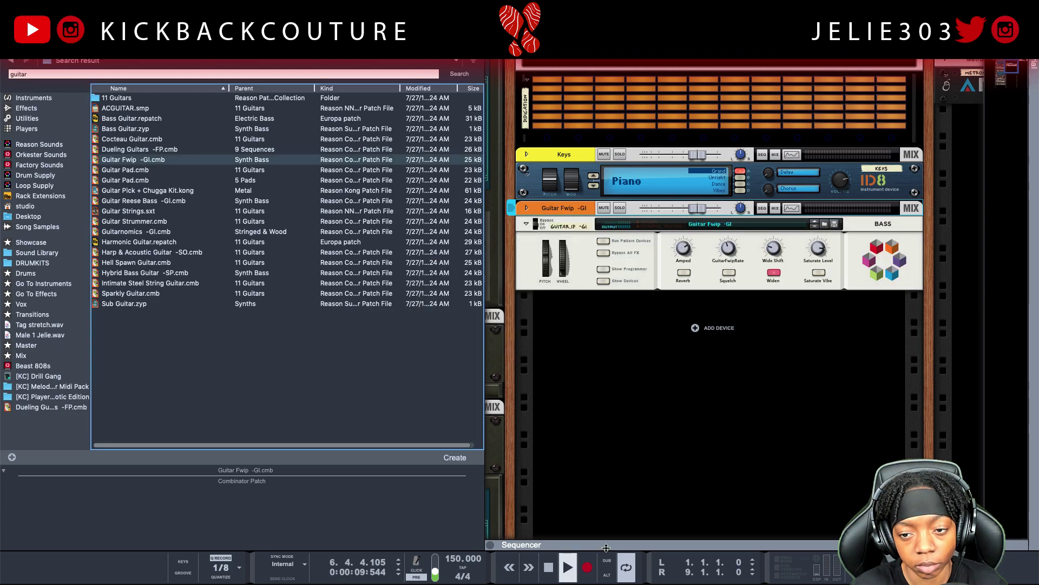
Load Harp & Acoustic Guitar -SO.cmb onto the Guitar Fwip Combinator, and play the song with it.
click(157, 263)
drag(219, 262, 688, 259)
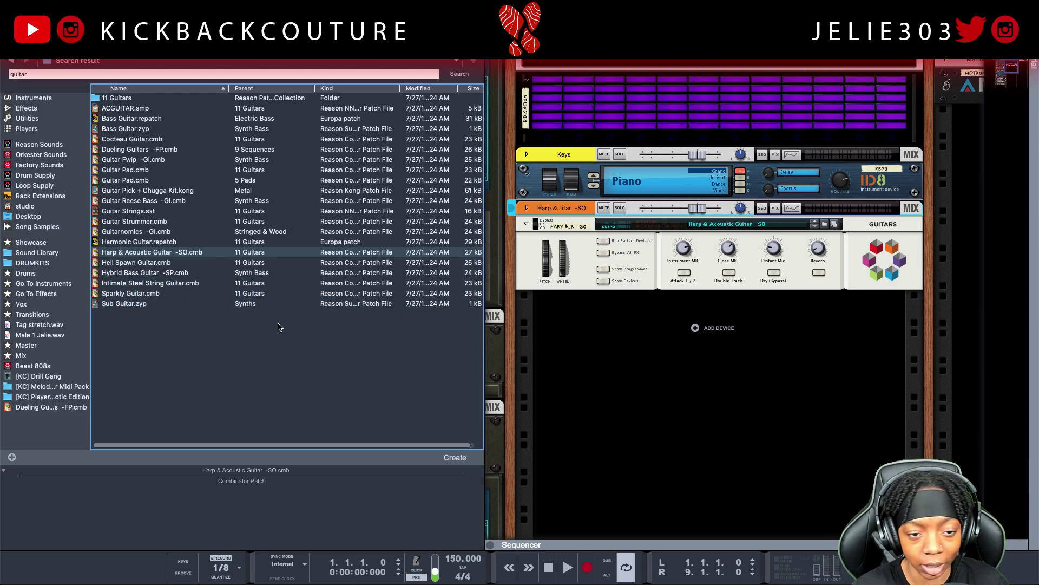
key(space)
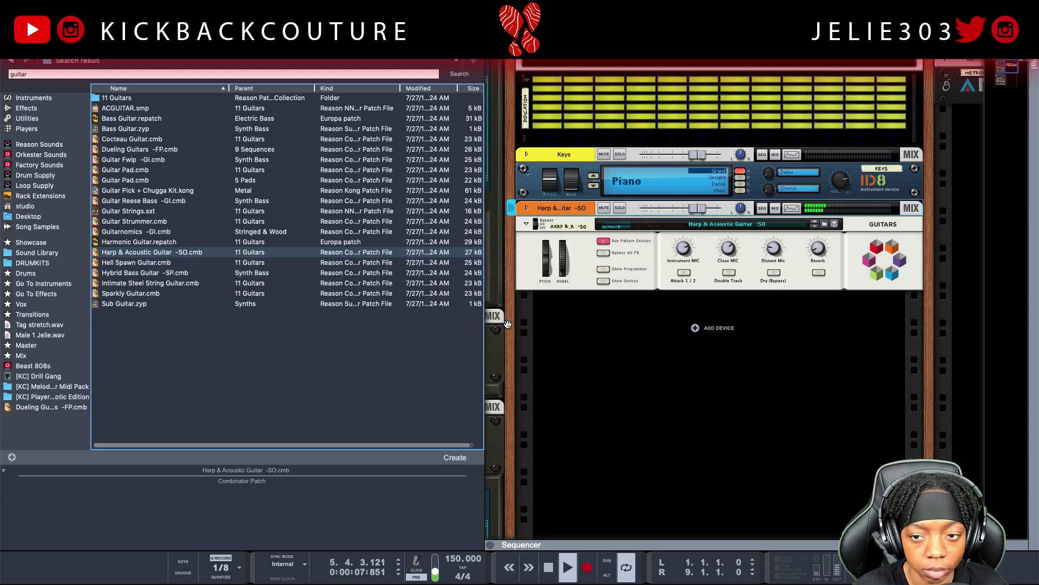
key(space)
Switch the Keys ID8 device from Piano to the Flute sound in the Brass-Wind category.
click(649, 187)
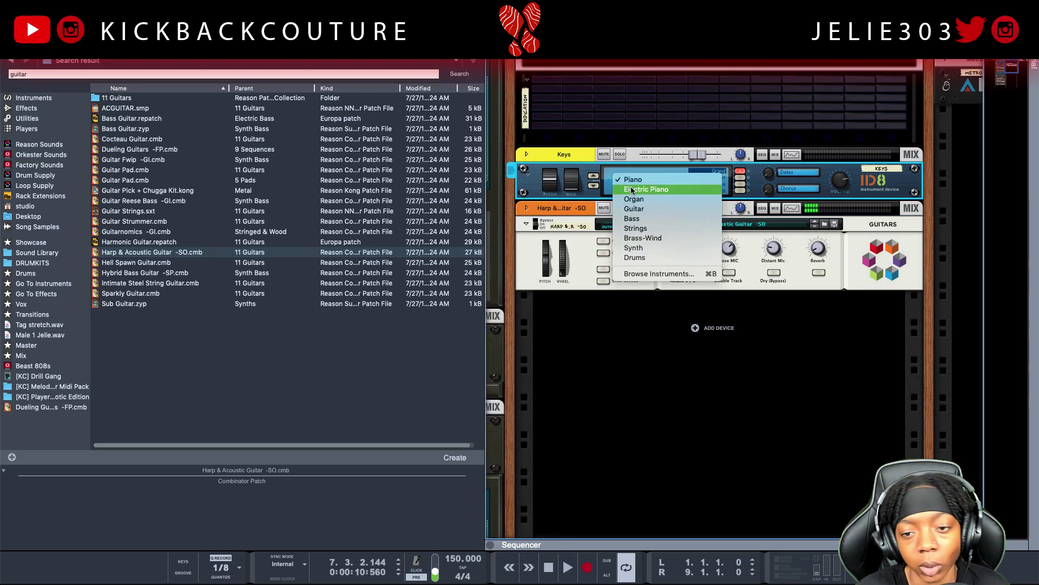
click(645, 238)
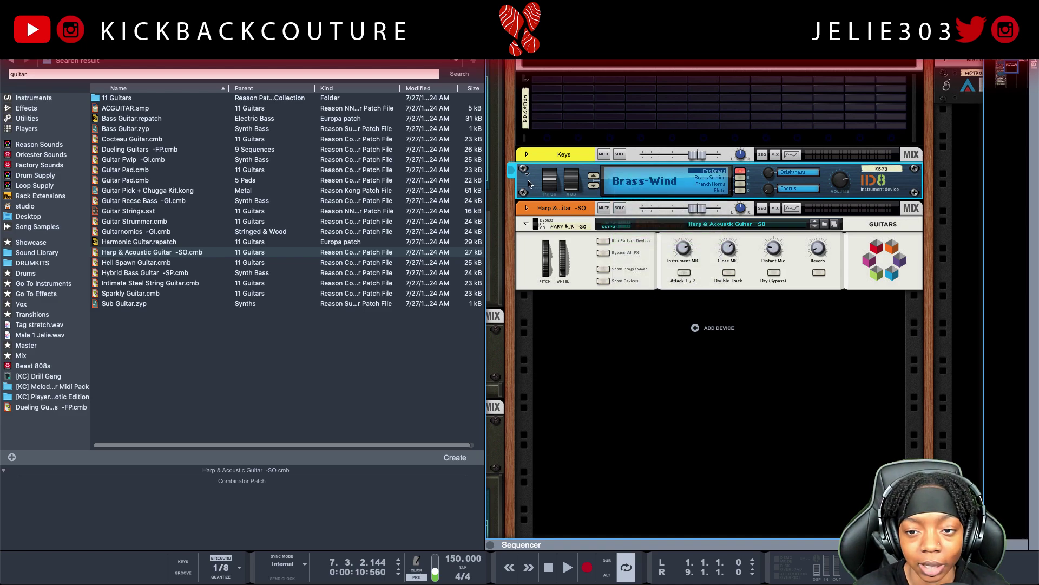
click(739, 190)
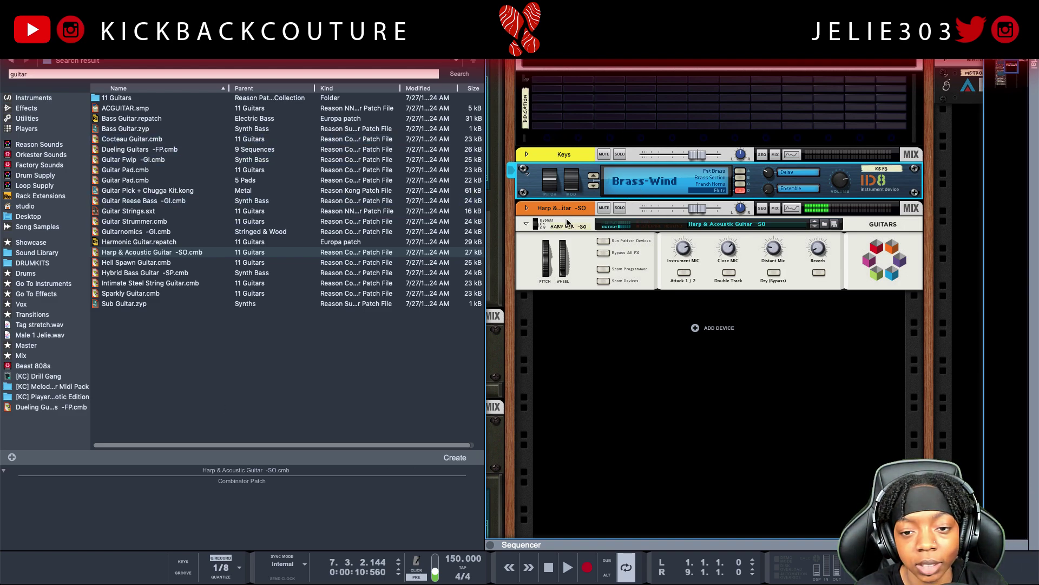
Try the harp guitar and flute sounds, rehearse on the Keys device over the song, record a part and play it back.
click(529, 265)
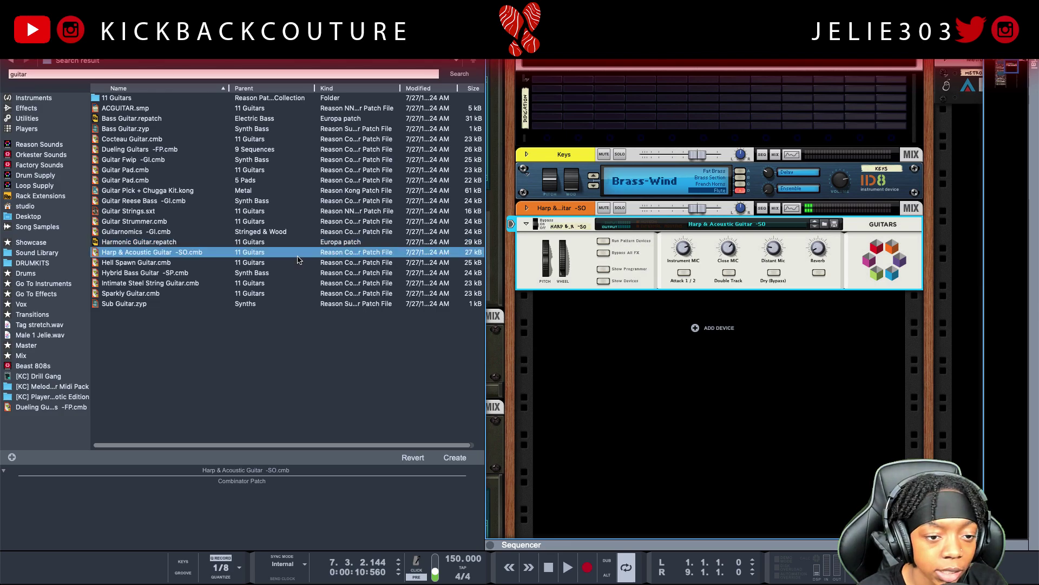
click(528, 182)
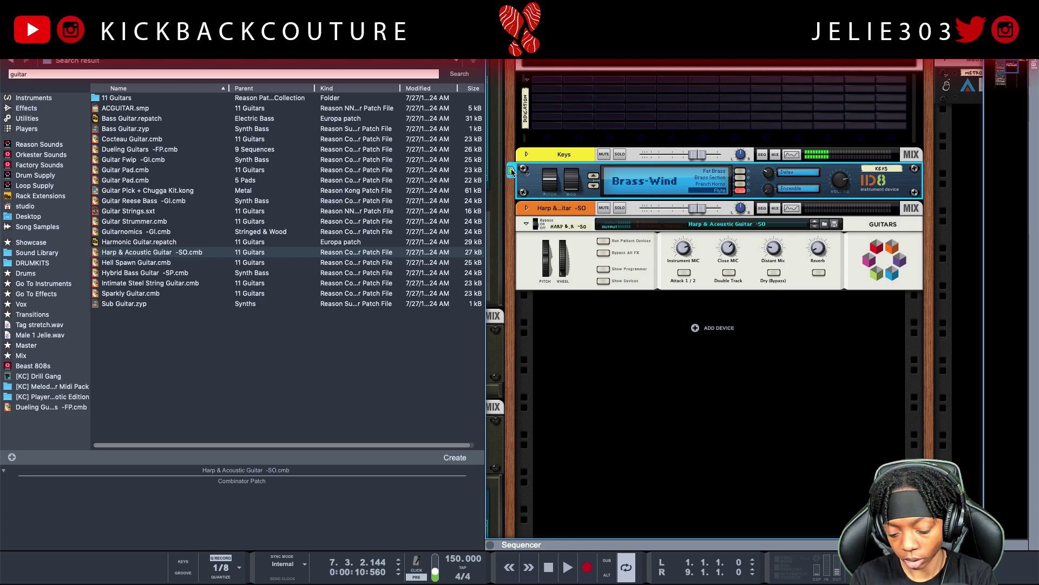
key(space)
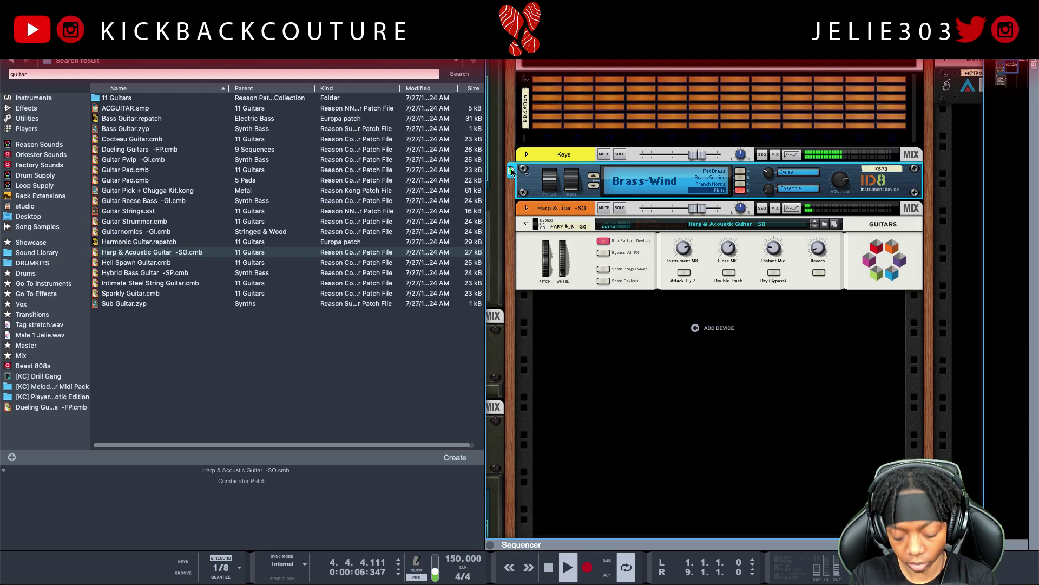
key(space)
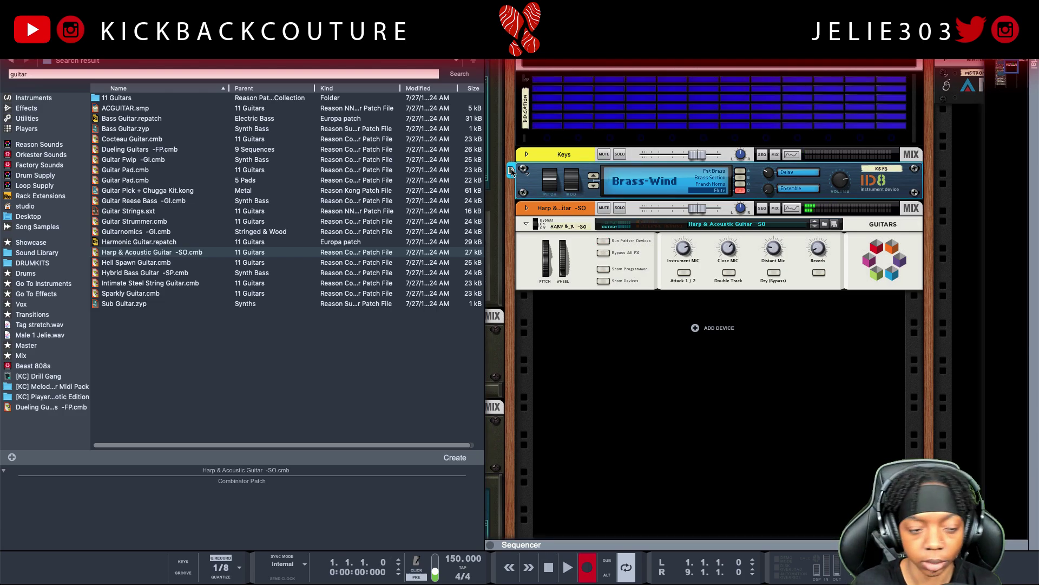
key(space)
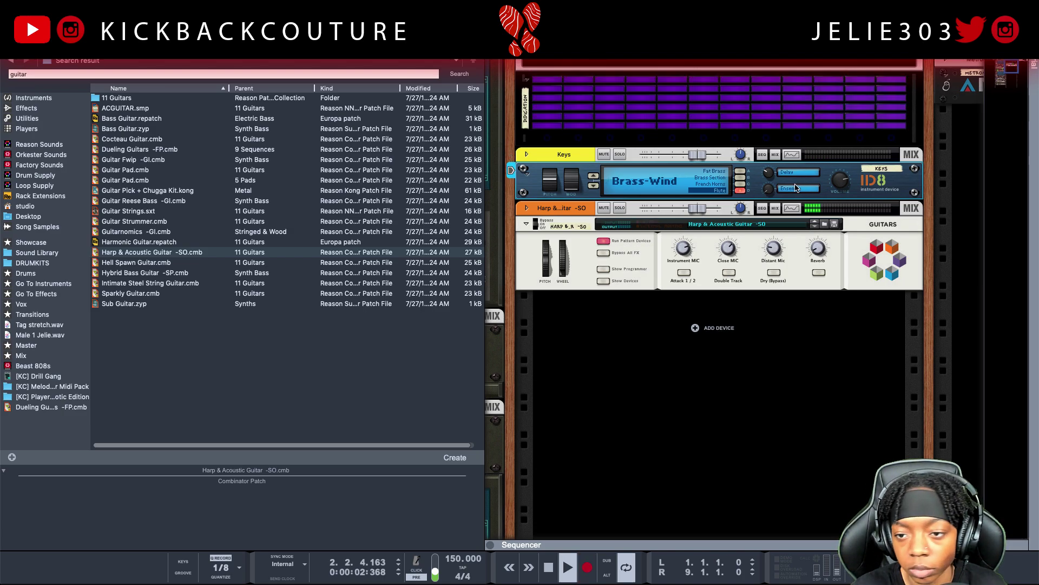
key(space)
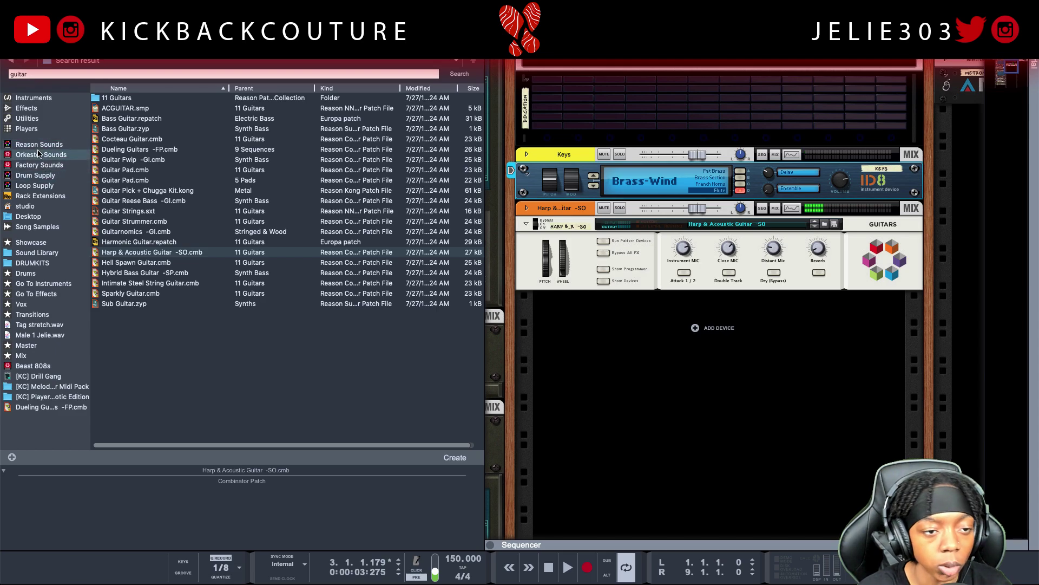
Load Flute Solo.cmb from the 12 Brass & Wind folder of Reason Sounds onto the Keys device.
click(37, 144)
click(102, 214)
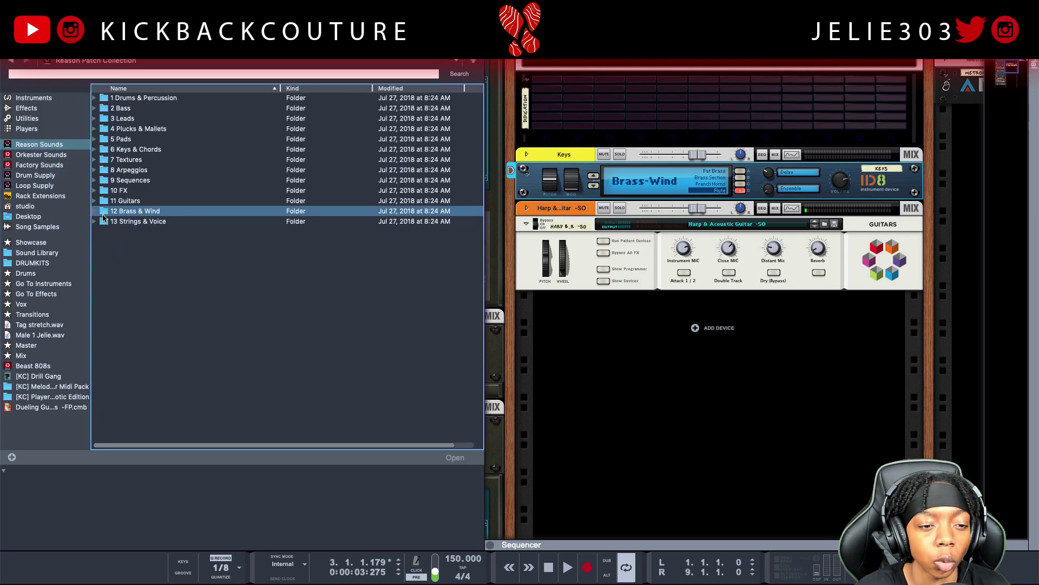
click(95, 212)
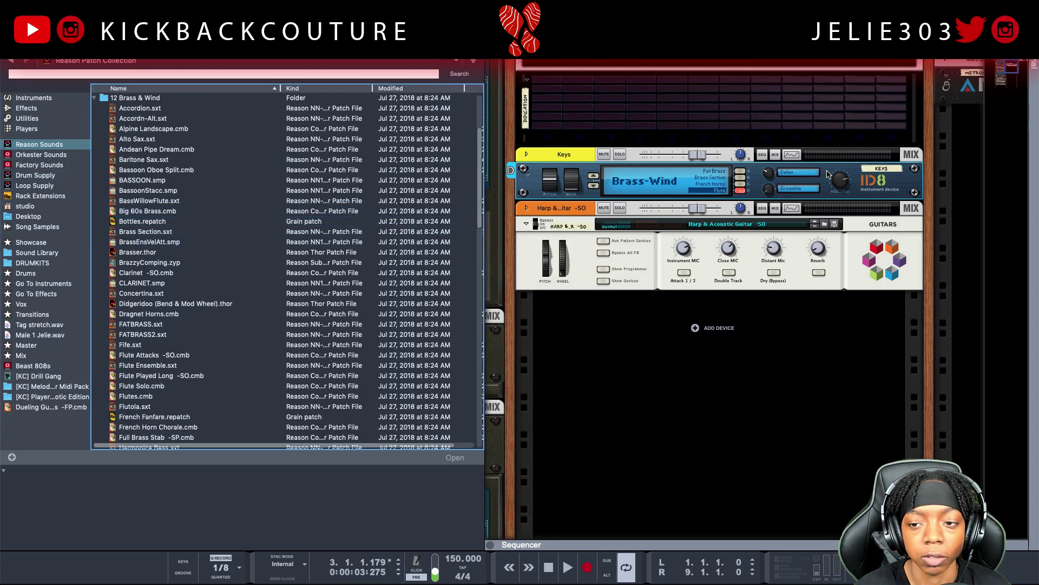
click(157, 273)
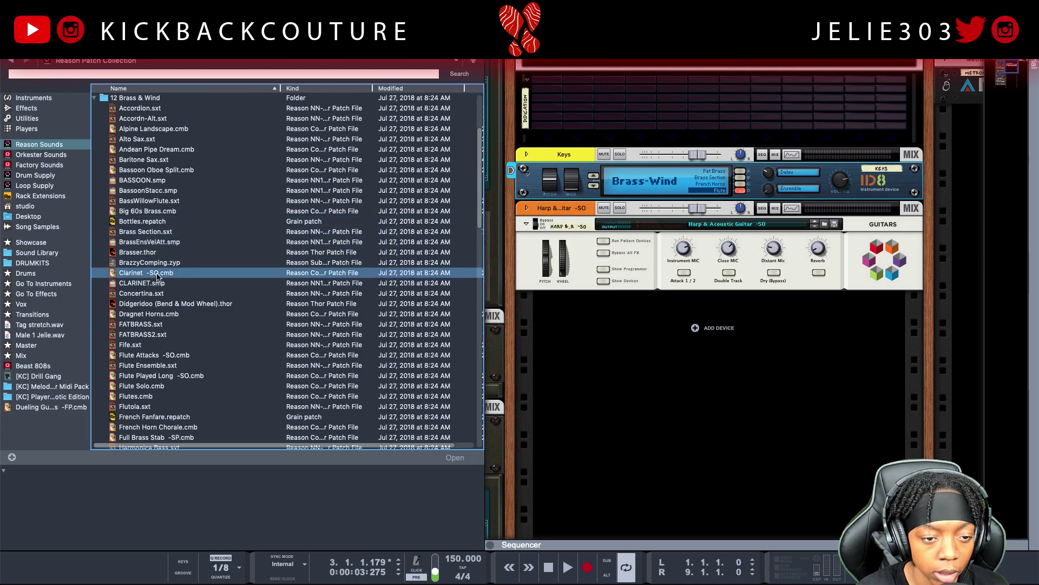
click(148, 303)
click(144, 365)
click(142, 376)
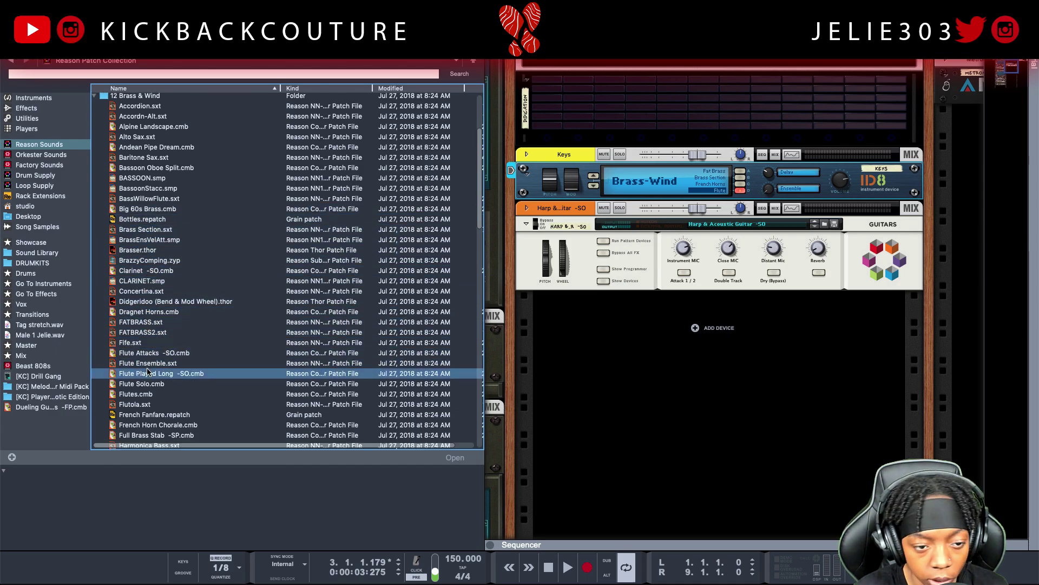
scroll(139, 377, down, 1)
click(137, 377)
drag(142, 365, 625, 190)
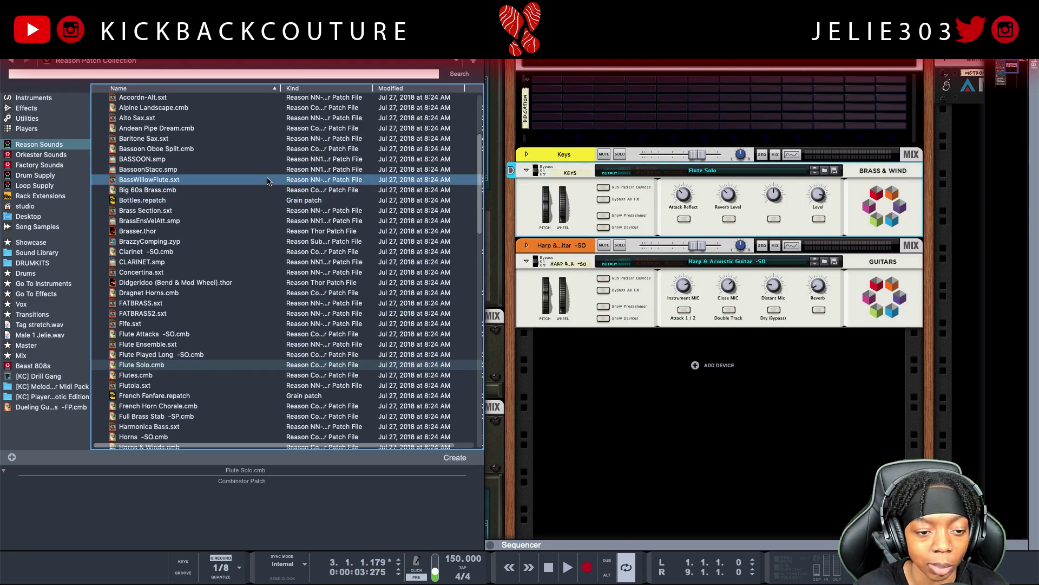
Play the song from the start with the Flute Solo patch, and show the devices inside its Combinator.
key(shift+Return)
key(space)
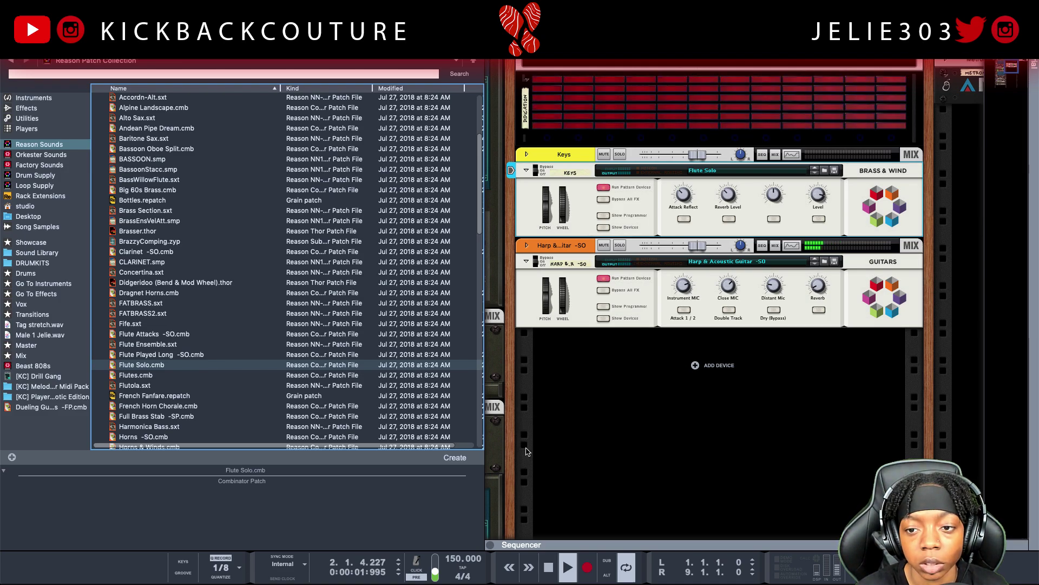
click(603, 227)
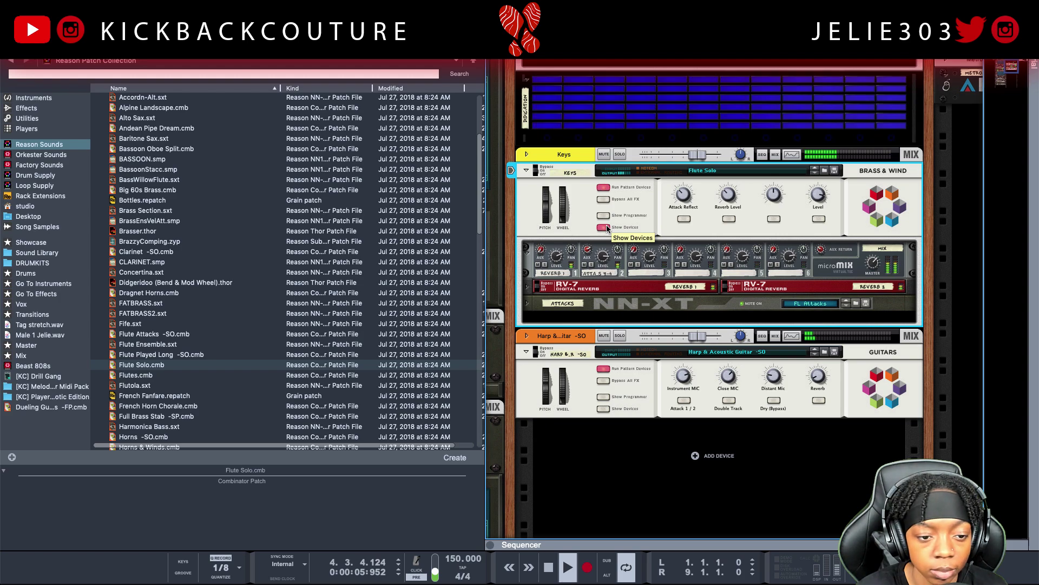
Hide the devices inside the Keys Combinator, load Flutes.cmb onto it, and stop playback after hearing the patch with the song.
click(603, 227)
click(151, 376)
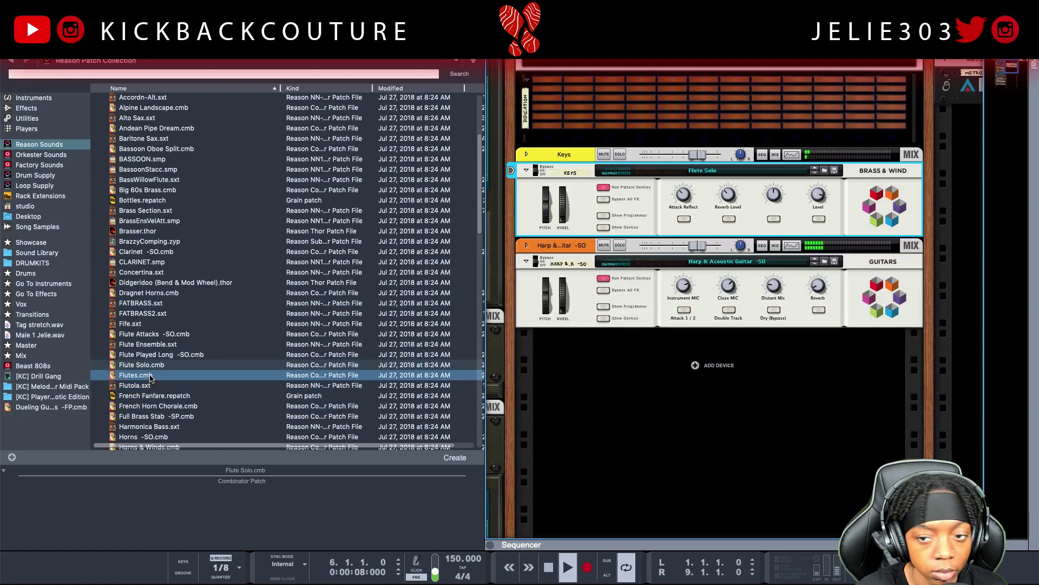
drag(151, 375, 601, 214)
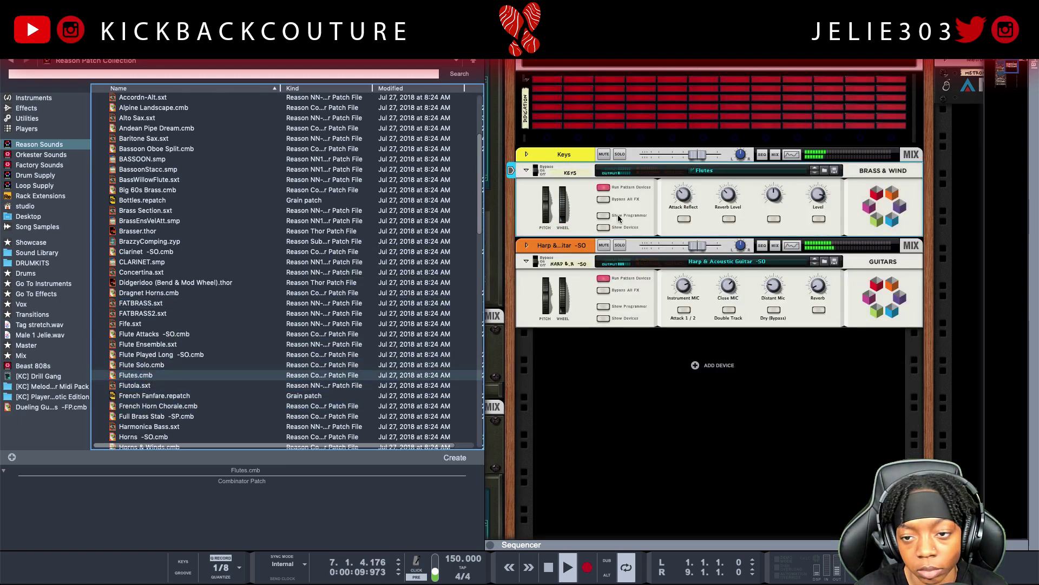
click(213, 386)
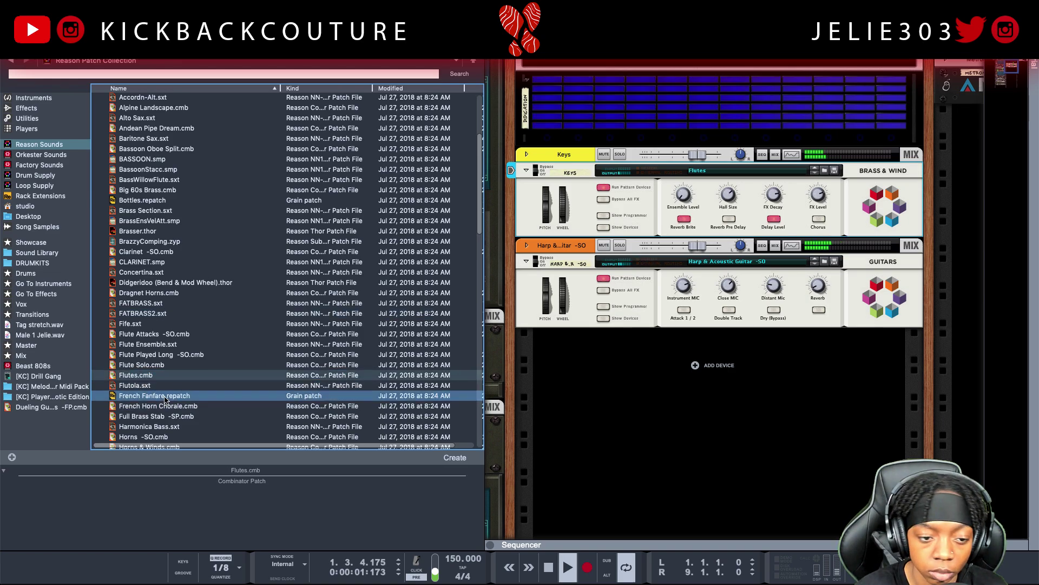
scroll(213, 385, down, 3)
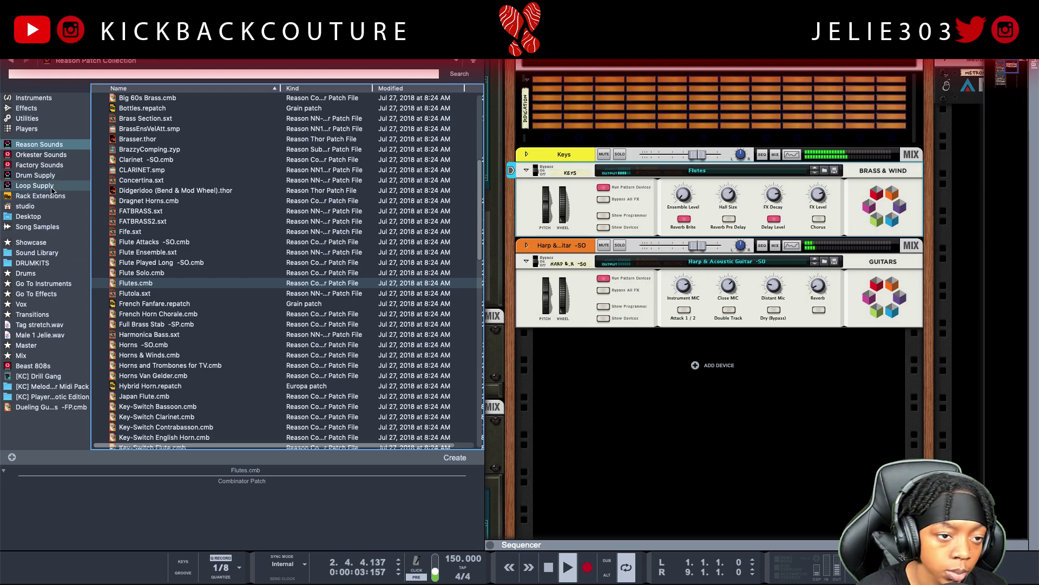
key(space)
Expand the Flute (FL) folder under Woodwinds in the Orkester Sounds bank.
click(57, 145)
click(59, 155)
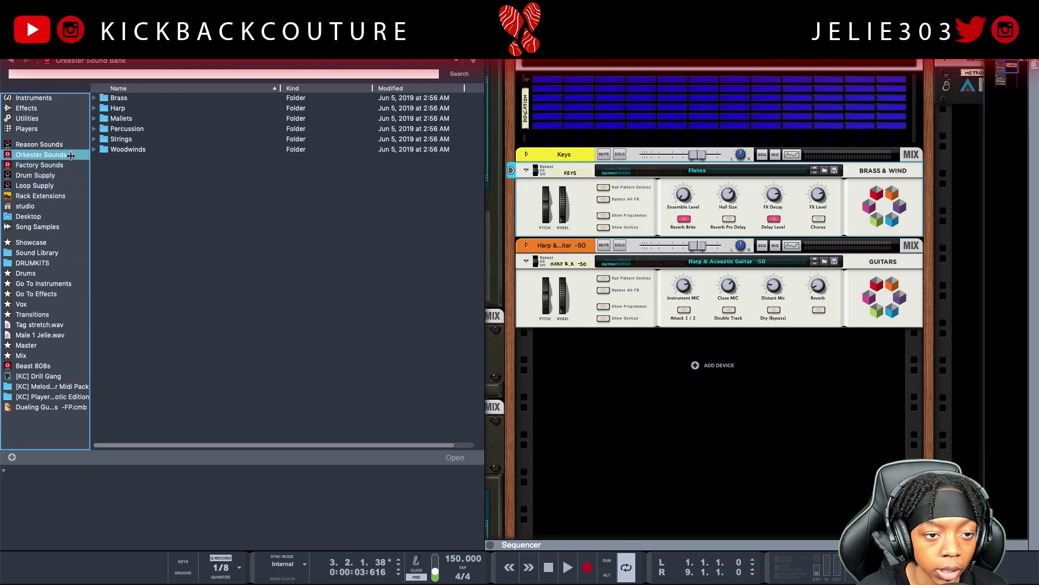
click(94, 149)
key(Down)
key(Down)
key(Down)
key(Down)
key(Down)
key(Down)
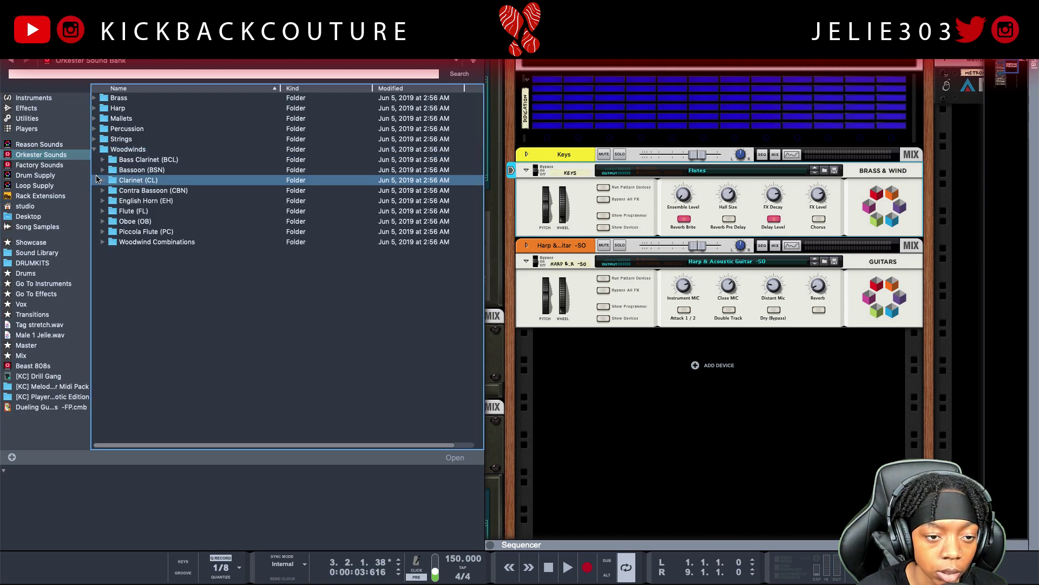
key(Right)
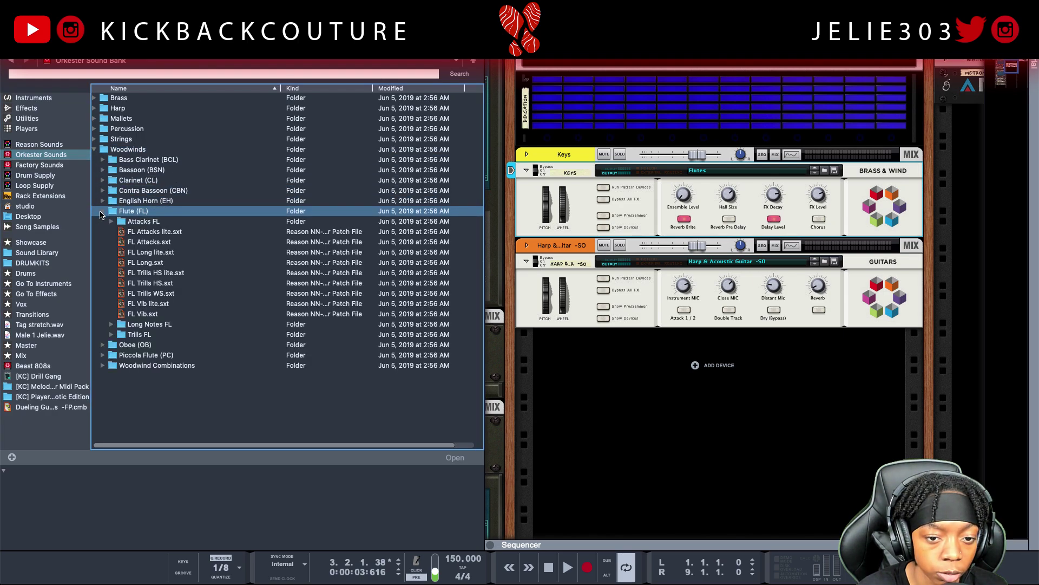
Look through the flute patches and the Long Notes FL, Trills FL and Attacks FL folders, and collapse the Flute folder.
click(157, 231)
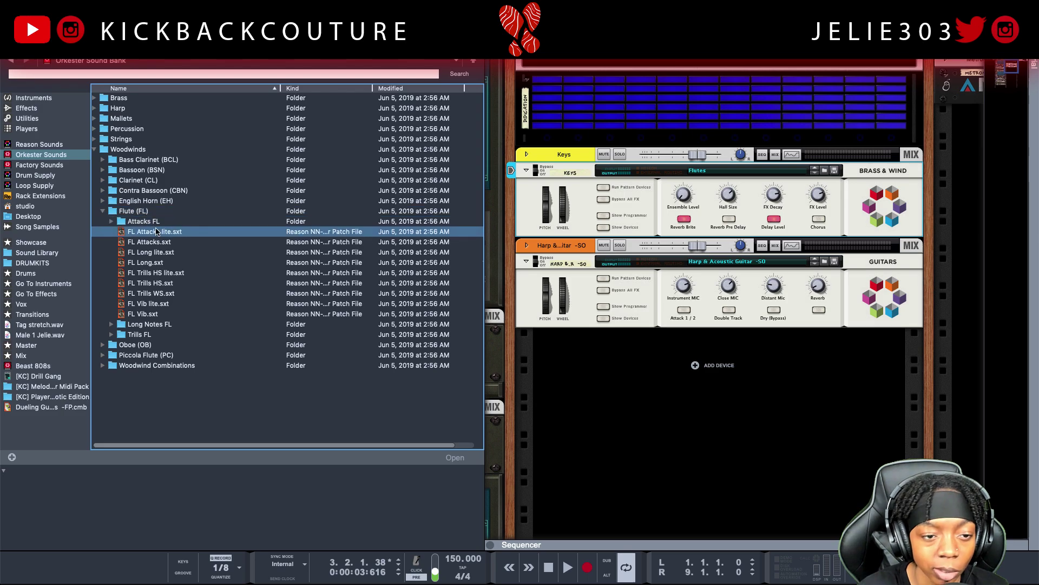
click(151, 283)
click(121, 325)
click(110, 325)
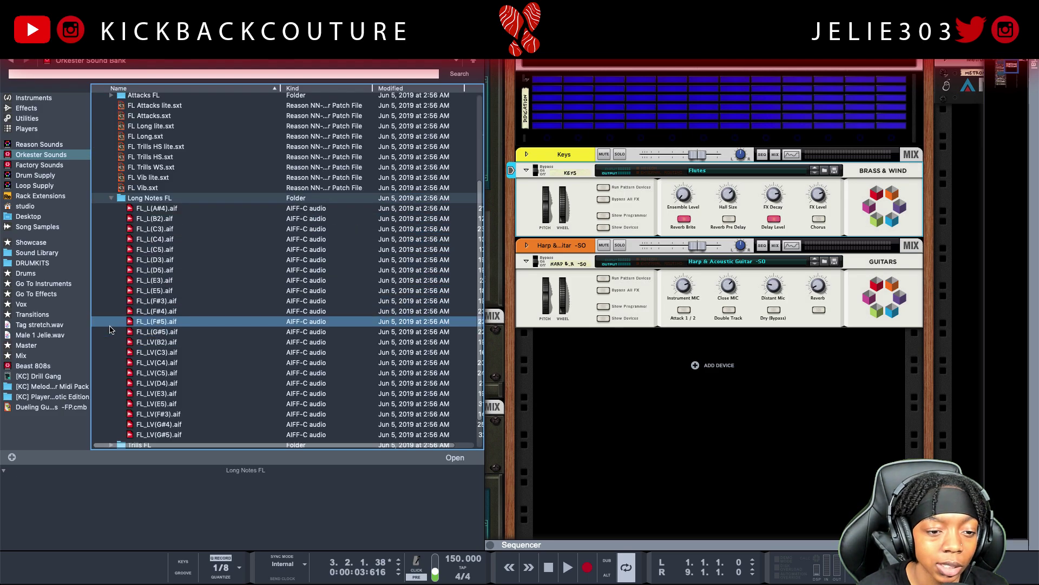
click(110, 199)
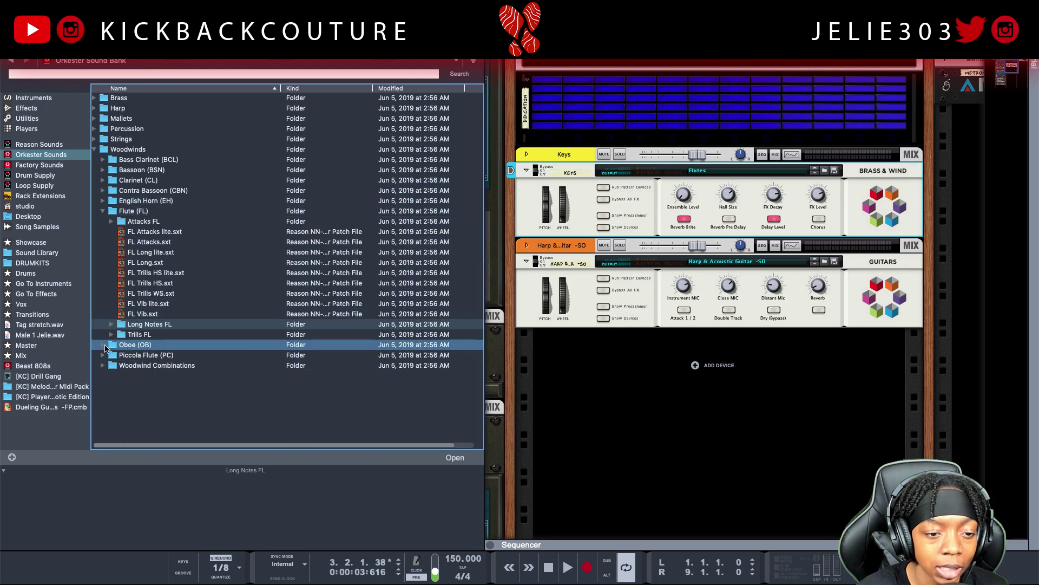
click(111, 334)
click(112, 228)
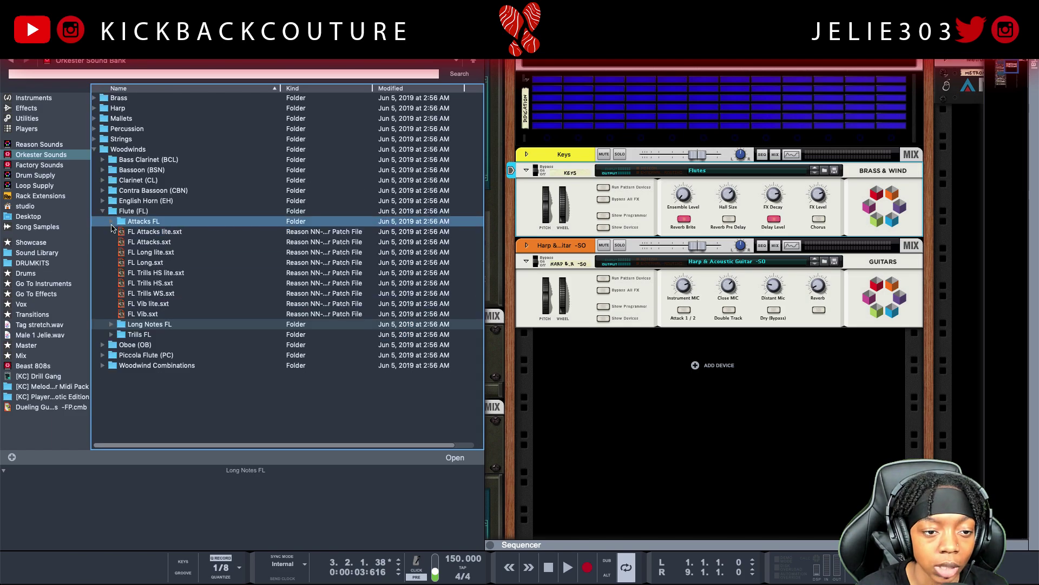
click(113, 225)
click(102, 211)
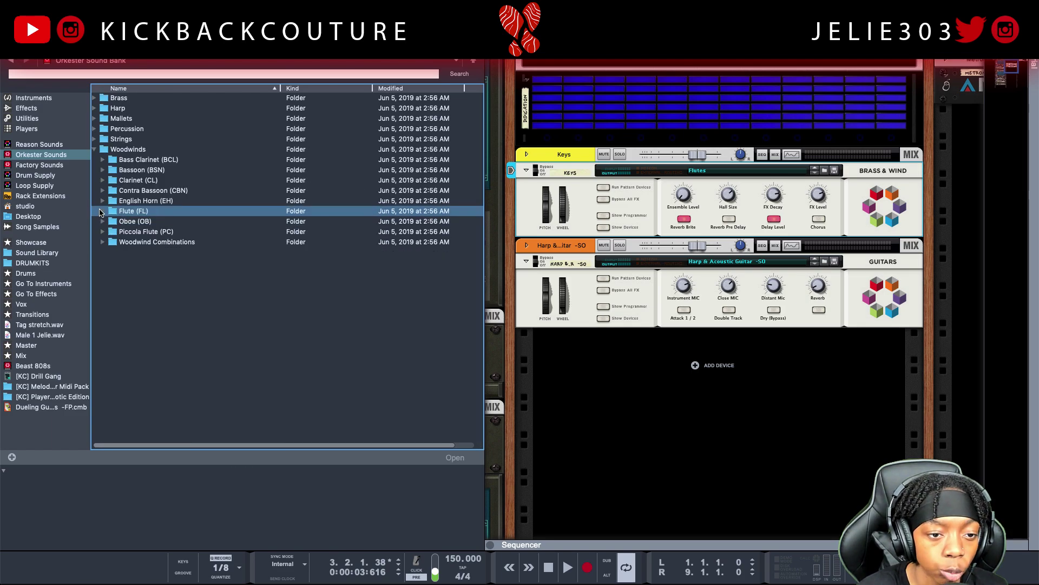
Collapse the Woodwinds folder and open the NN-XT Sampler Patches folder in the Factory Sounds bank.
click(141, 242)
click(135, 292)
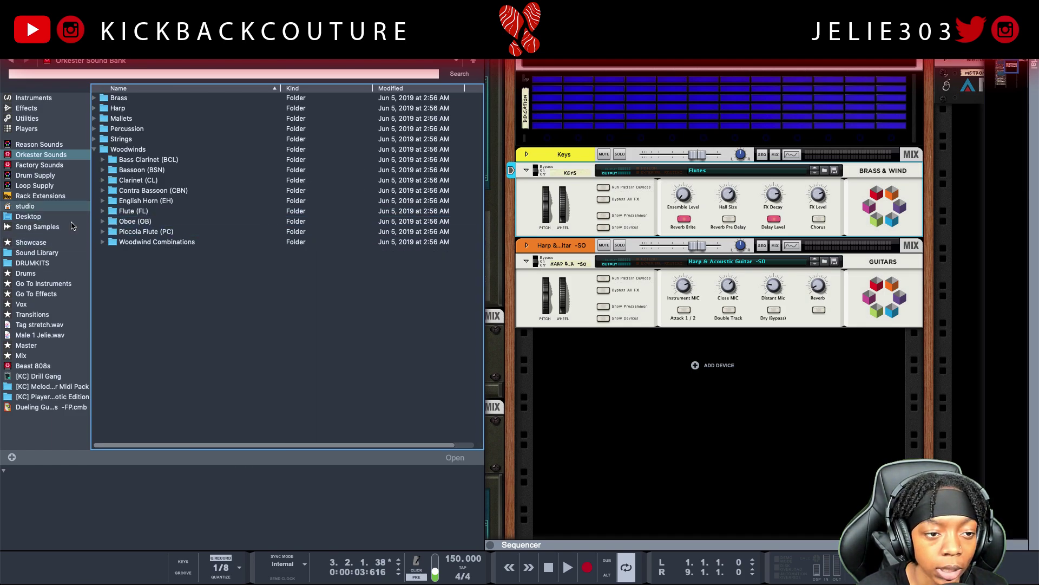
click(56, 156)
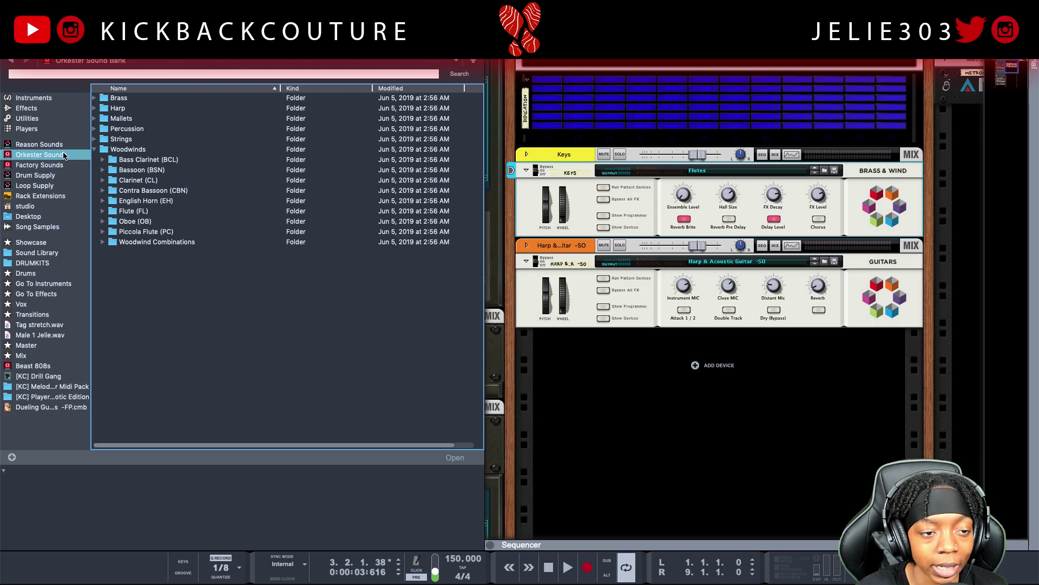
click(94, 149)
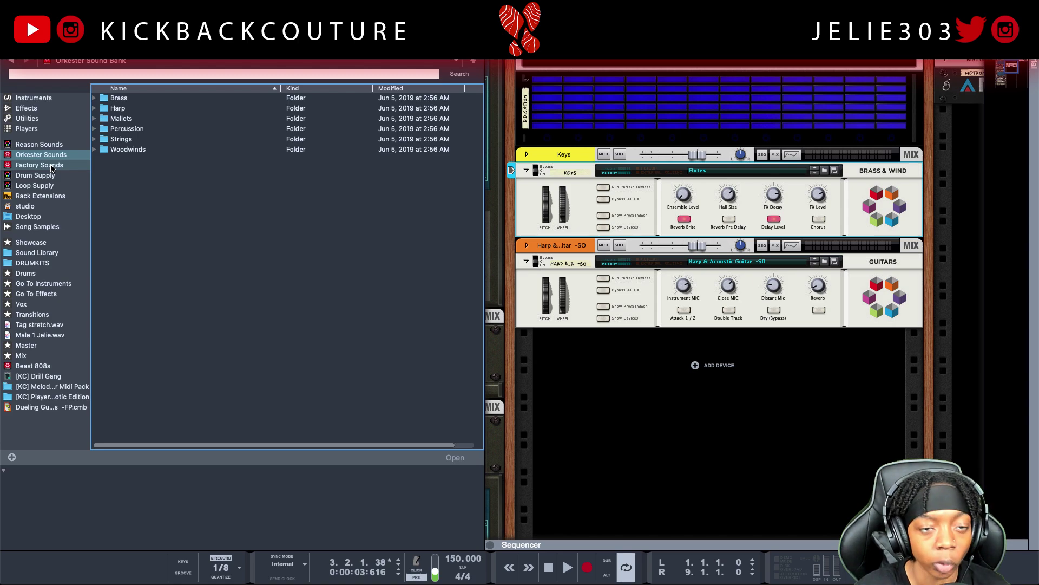
click(52, 168)
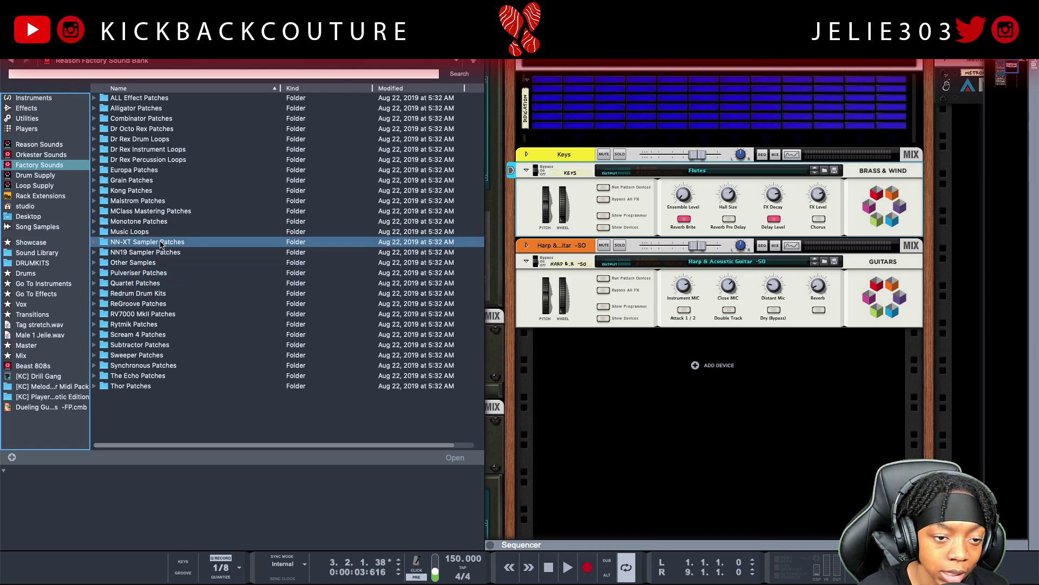
double_click(160, 244)
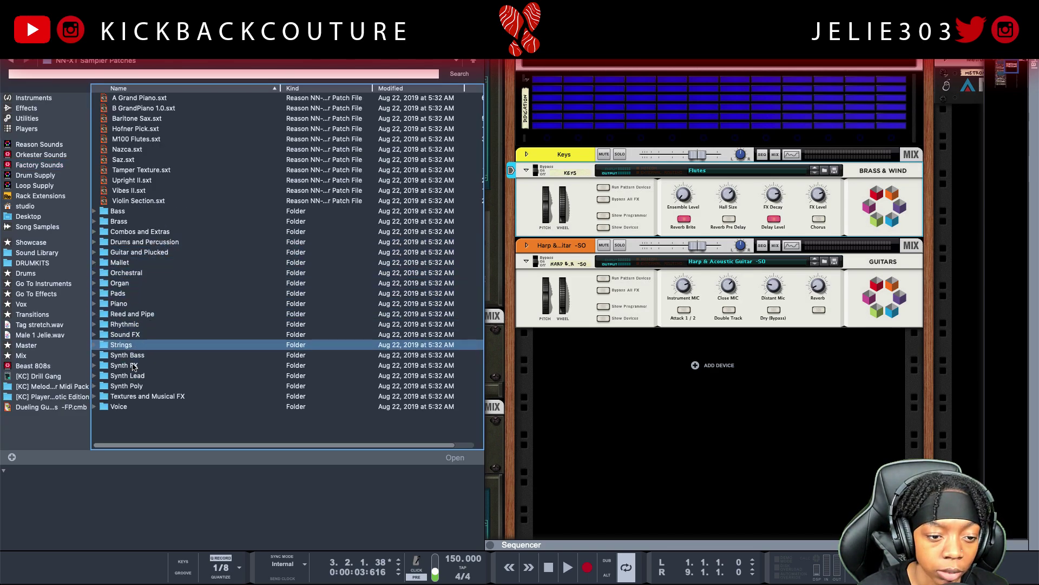
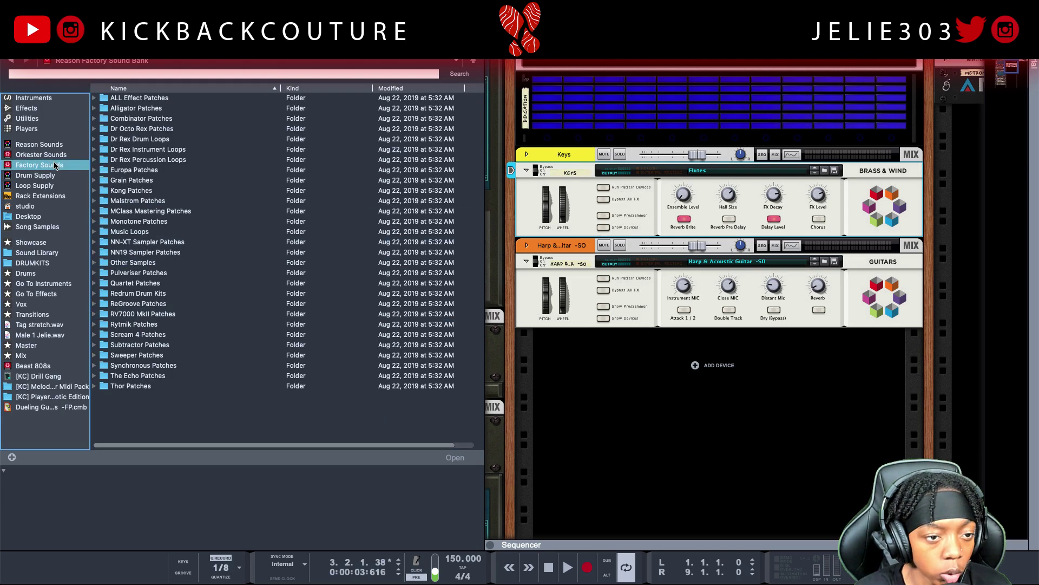
Open the Rack Extensions location in the browser and search for "flutes".
click(26, 184)
click(41, 165)
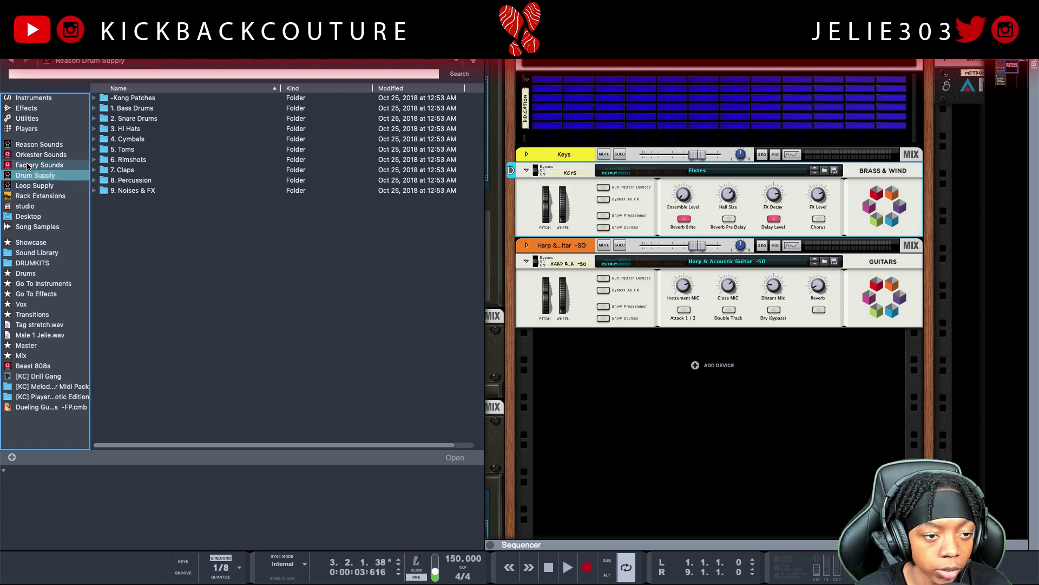
click(50, 177)
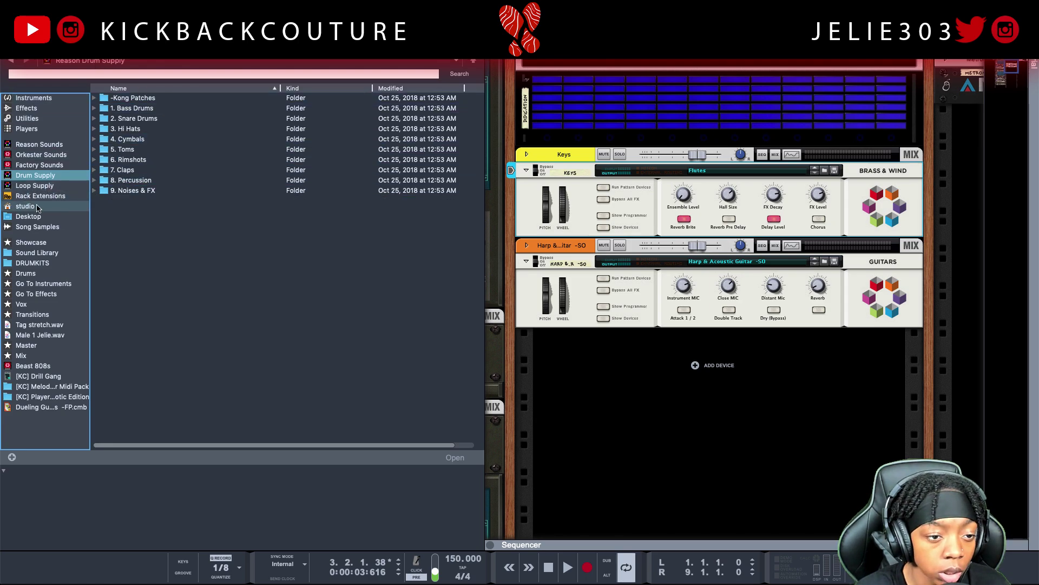
click(63, 193)
click(93, 73)
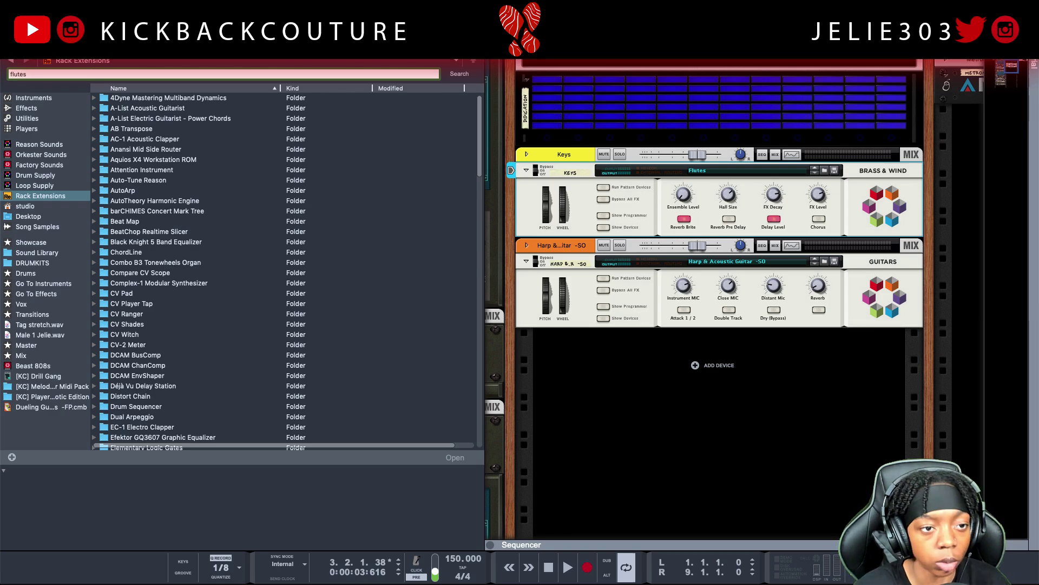
key(Return)
Look through the flutes search results, including the Hydronexius, Helium and Glacius woodwind patches.
key(Down)
key(Down)
key(Down)
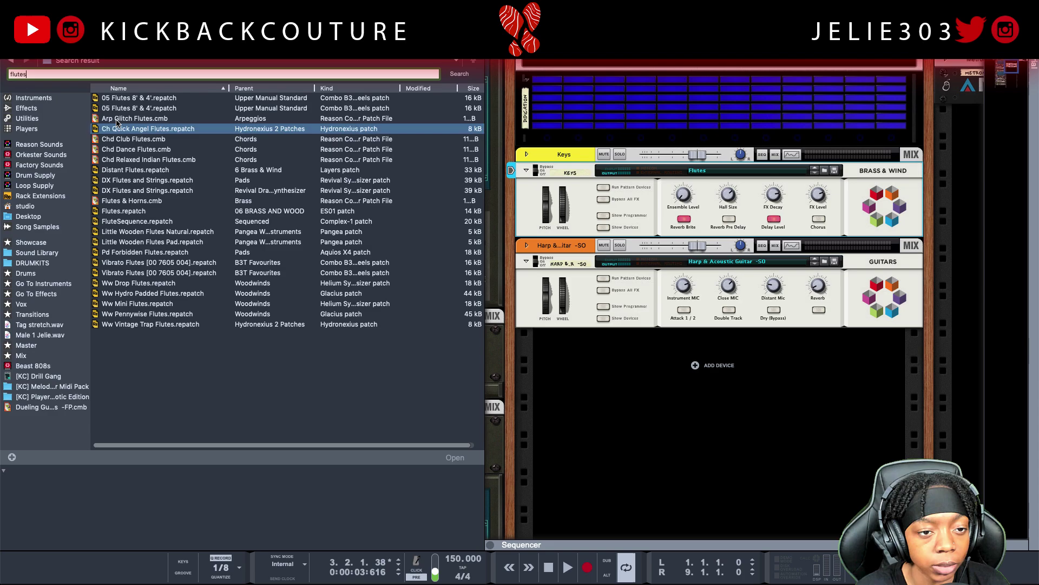
click(210, 303)
click(141, 293)
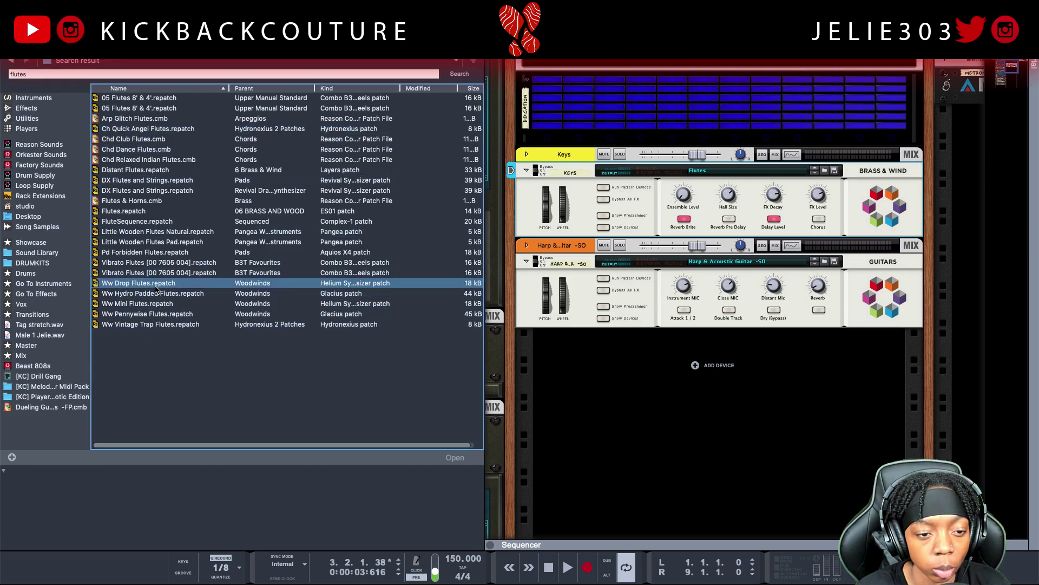
key(Up)
key(Down)
key(Down)
key(Down)
key(Down)
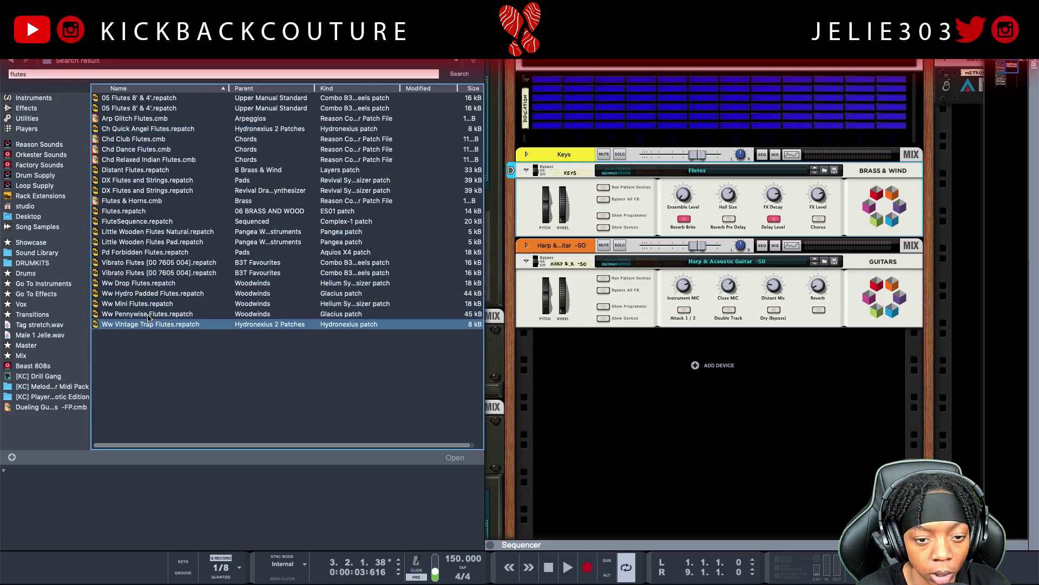
click(162, 366)
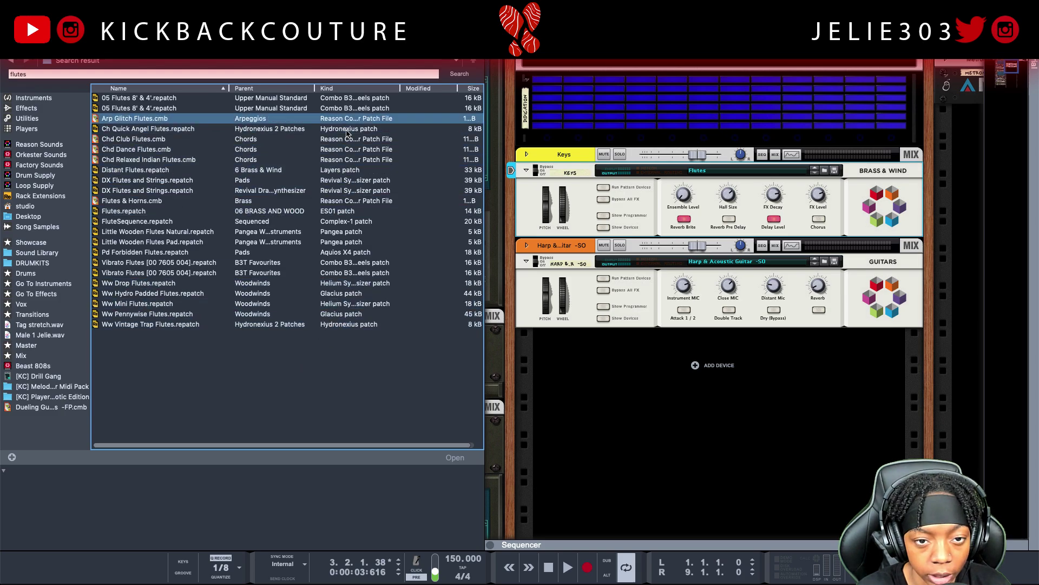
Narrow the browser and look through the chord patches Chd Club Flutes, Chd Dance Flutes and Chd Relaxed Indian Flutes.
drag(486, 123, 445, 151)
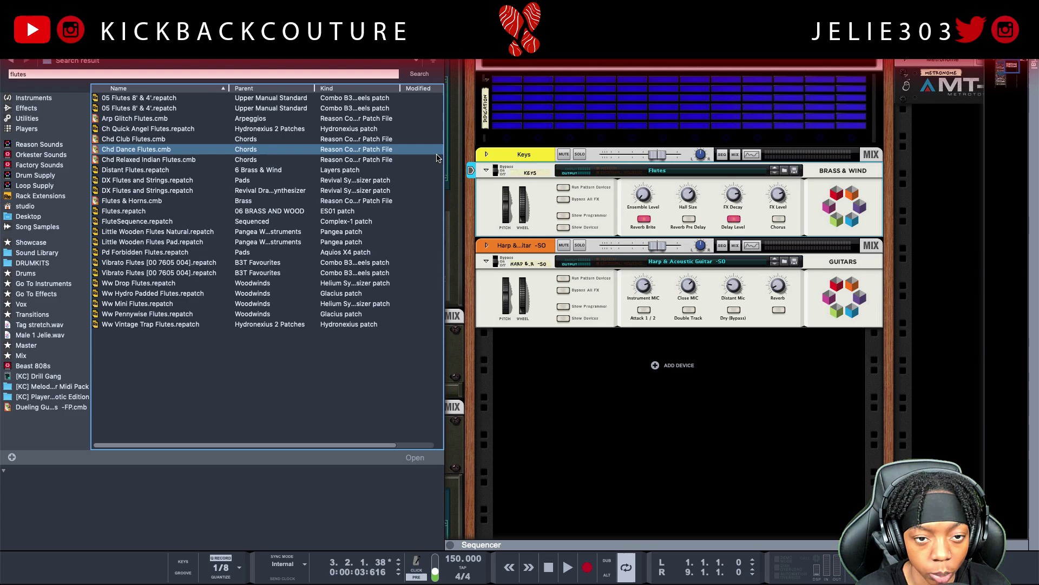
click(349, 110)
click(349, 128)
click(357, 150)
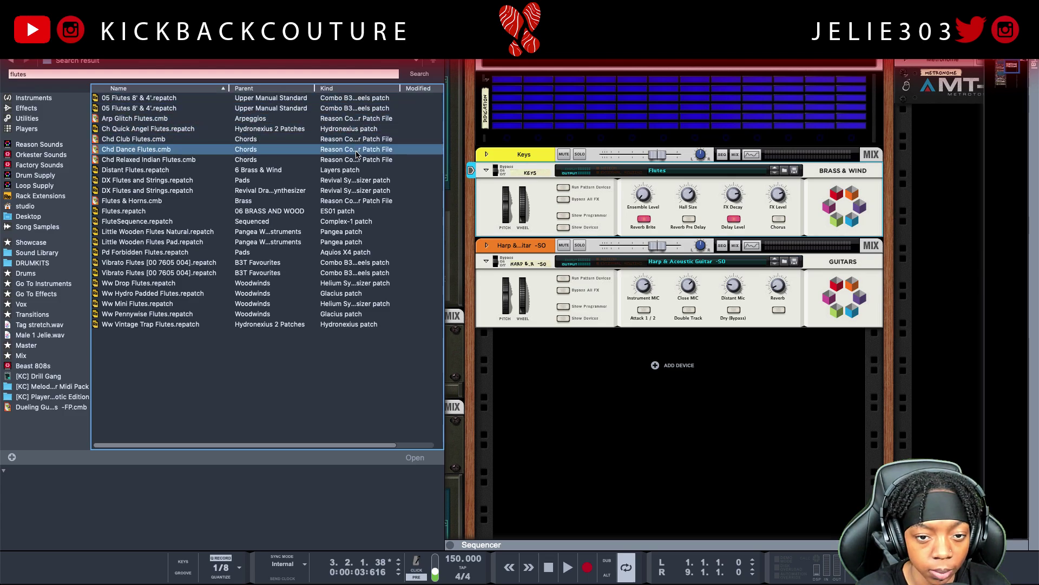
click(356, 160)
click(352, 150)
click(346, 141)
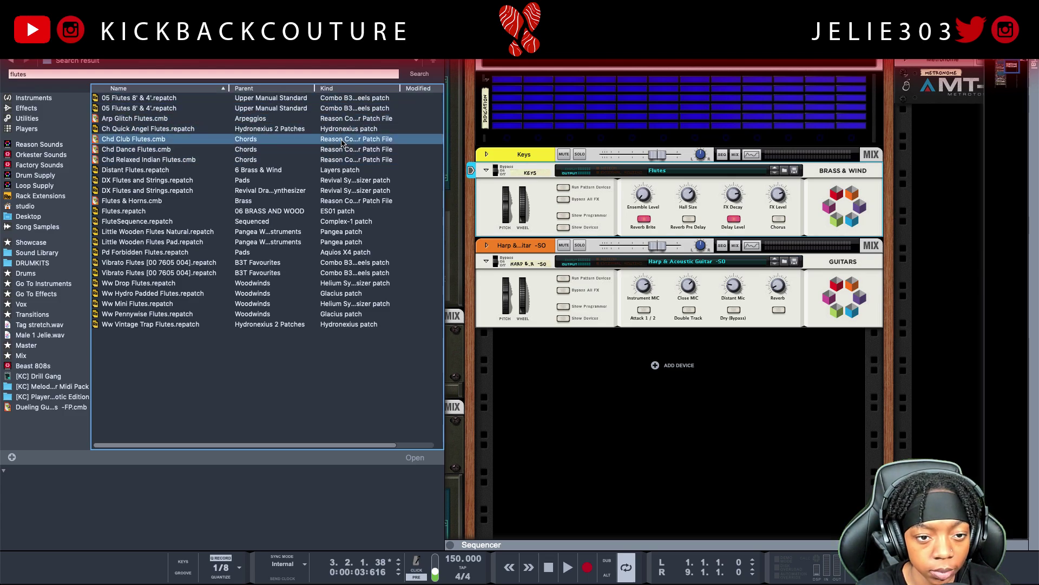
drag(342, 141, 371, 155)
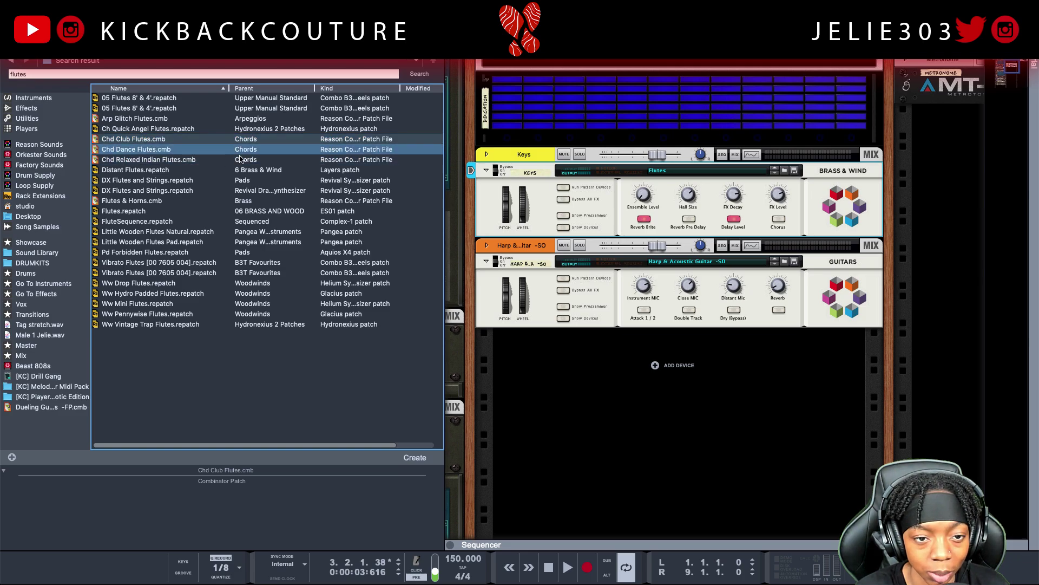
click(255, 140)
click(255, 141)
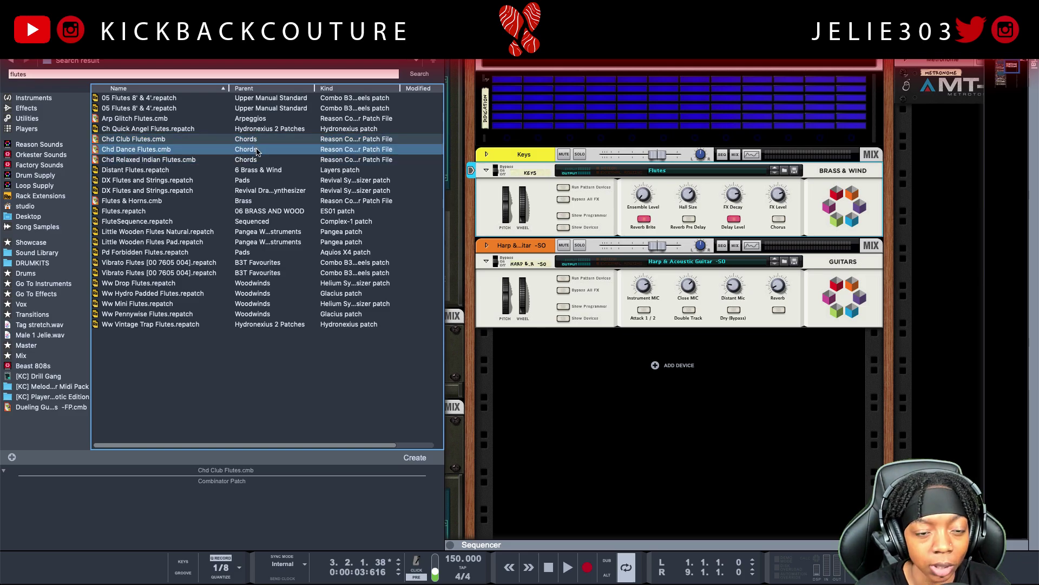
Load Distant Flutes.repatch onto the Keys device and audition it with the song, stopping playback after each listen.
click(260, 170)
drag(258, 169, 602, 199)
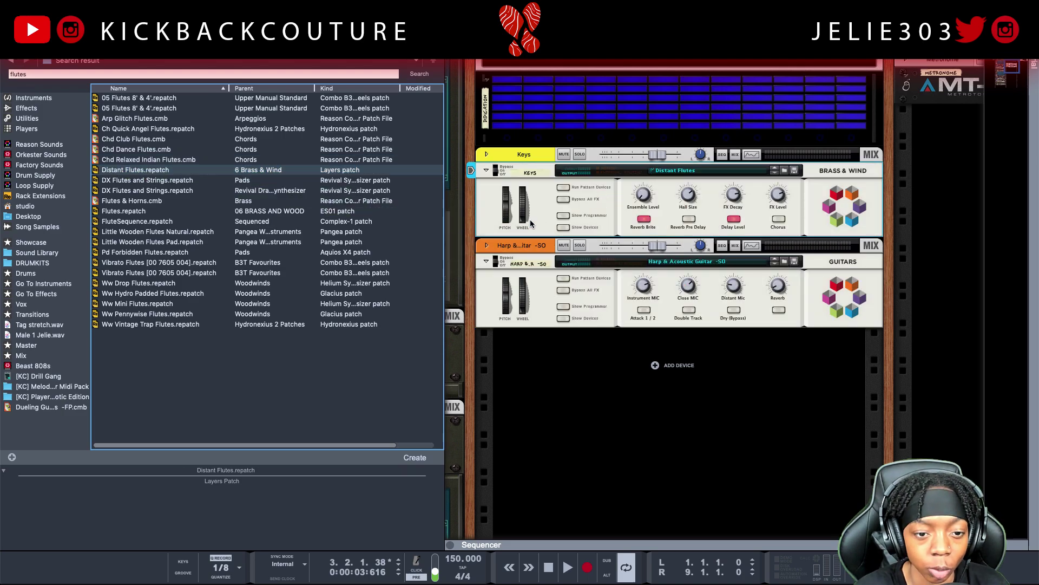
key(space)
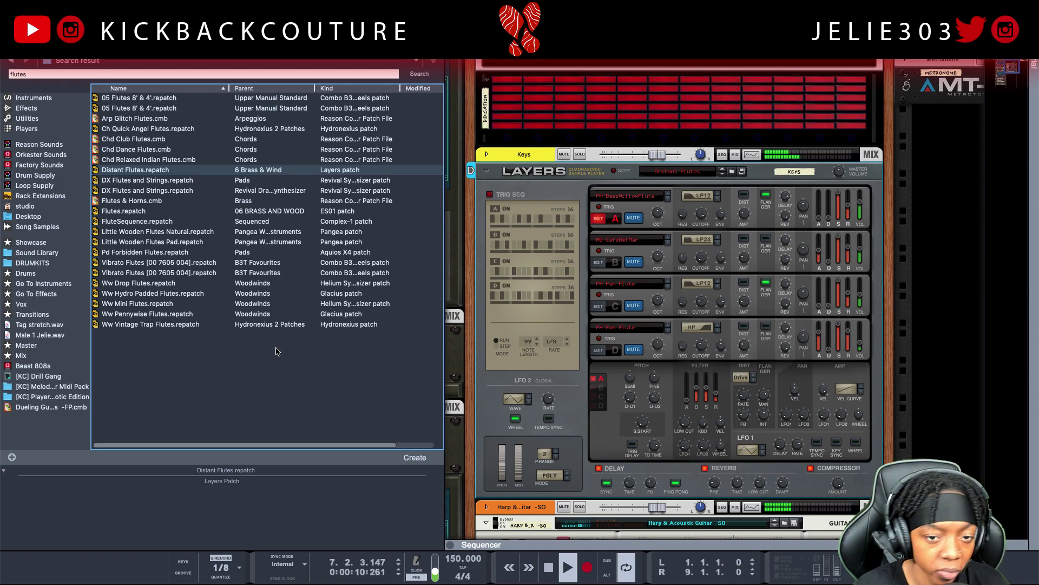
key(space)
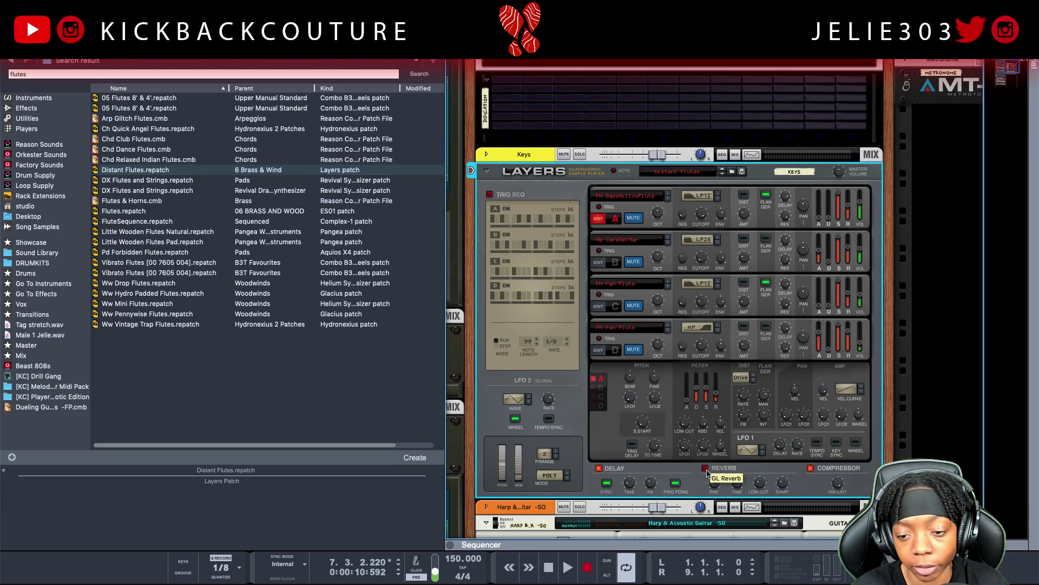
key(space)
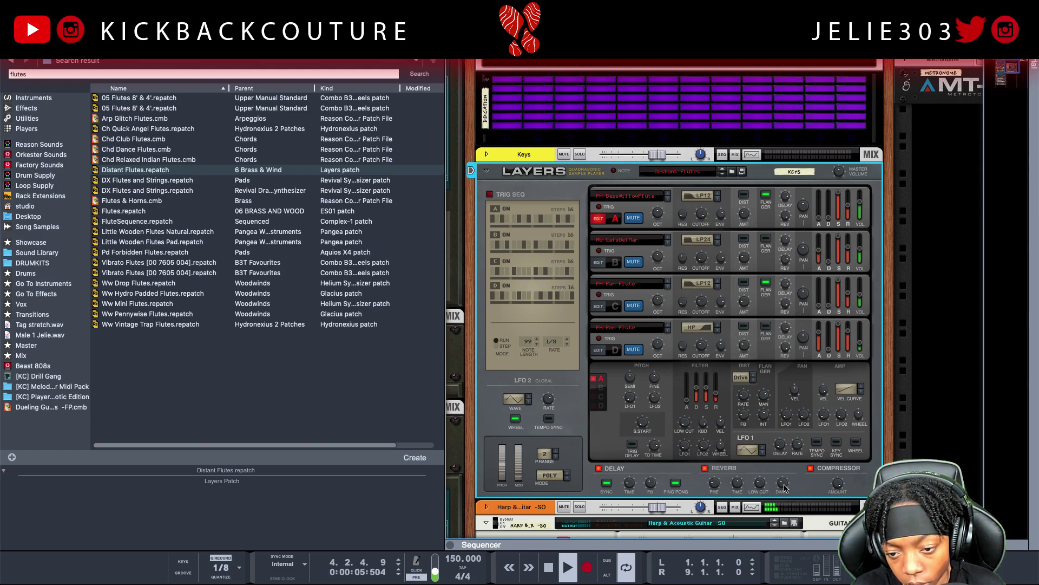
mouse_move(788, 489)
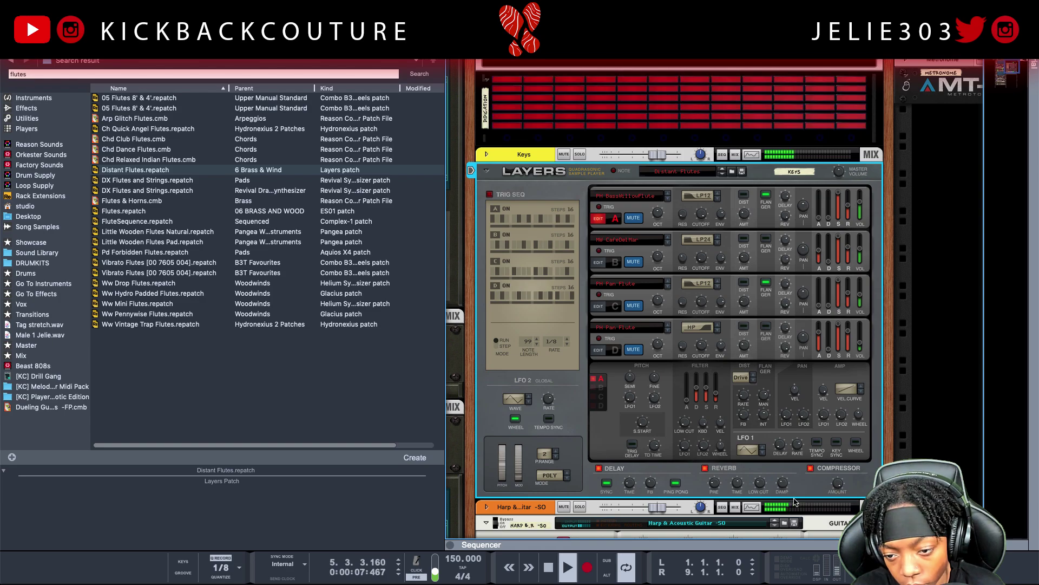
key(space)
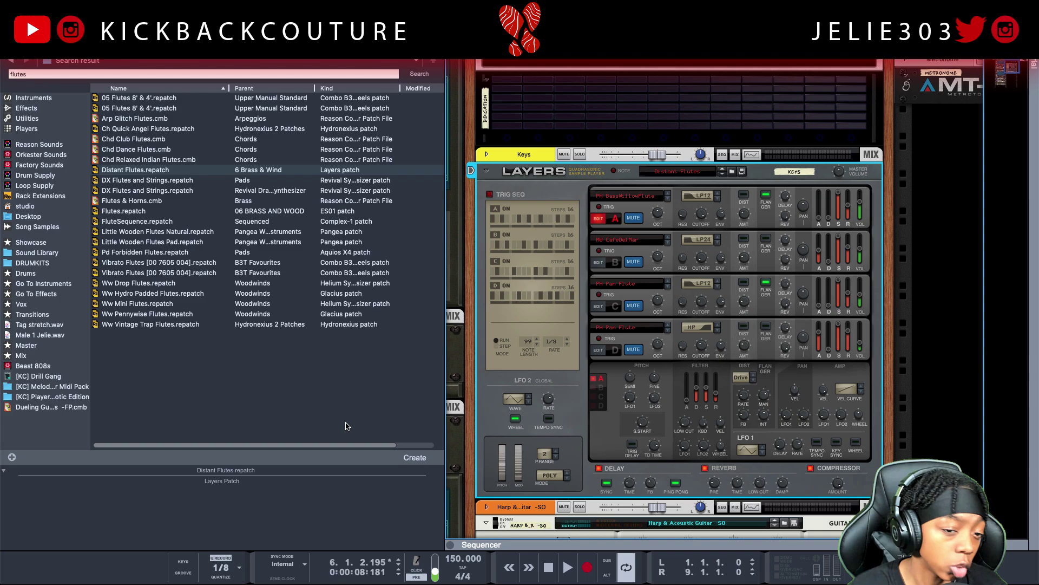
Examine the remaining flute patches in the search results, from DX Flutes and Strings to Ww Vintage Trap Flutes.
click(220, 190)
click(219, 200)
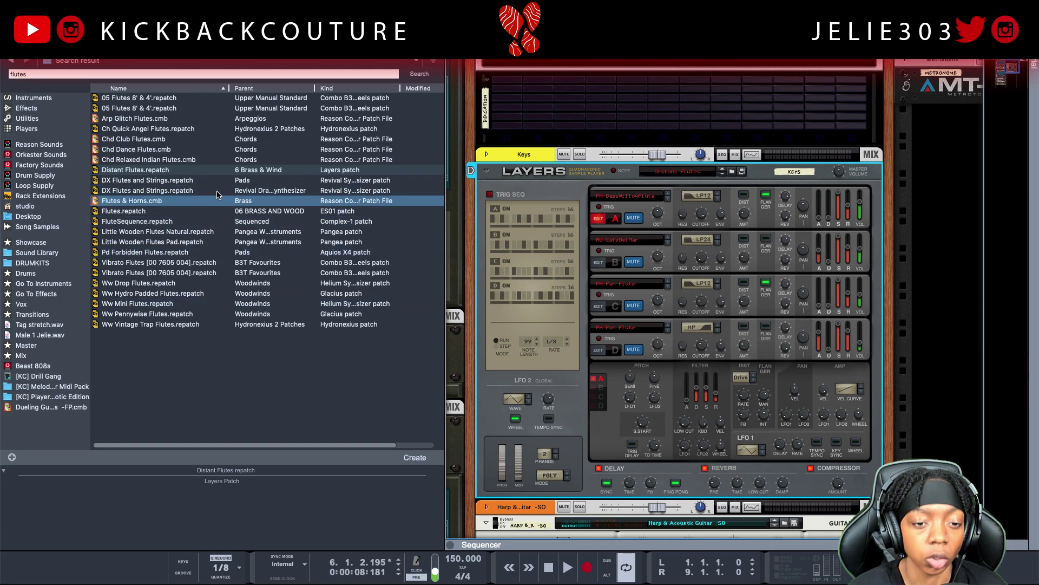
click(221, 211)
click(233, 221)
click(241, 262)
click(251, 323)
click(233, 149)
click(231, 170)
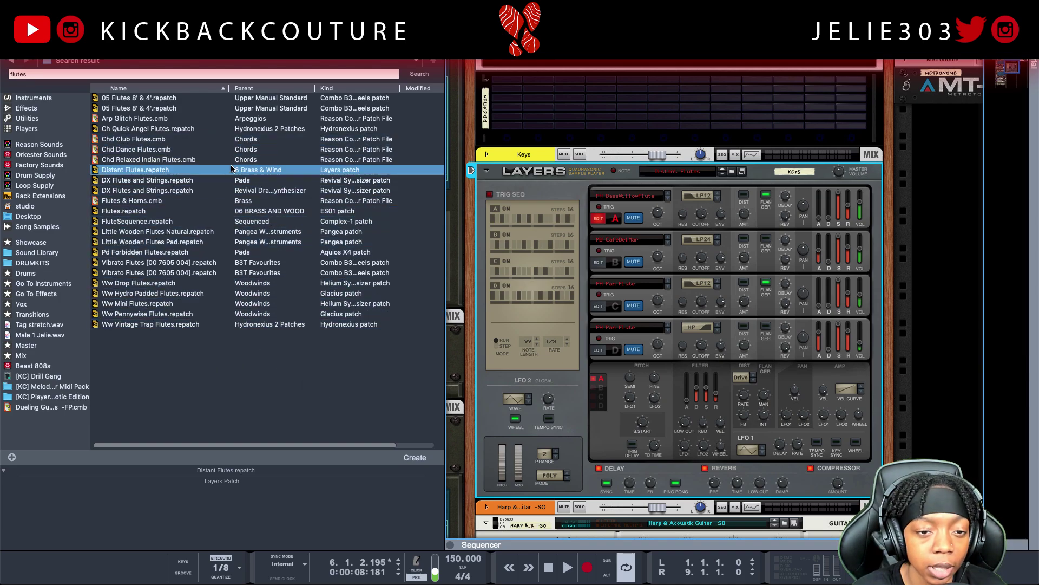
Replace the Layers instrument on the Keys track with the Pangea patch Little Wooden Flutes Natural.repatch.
click(219, 190)
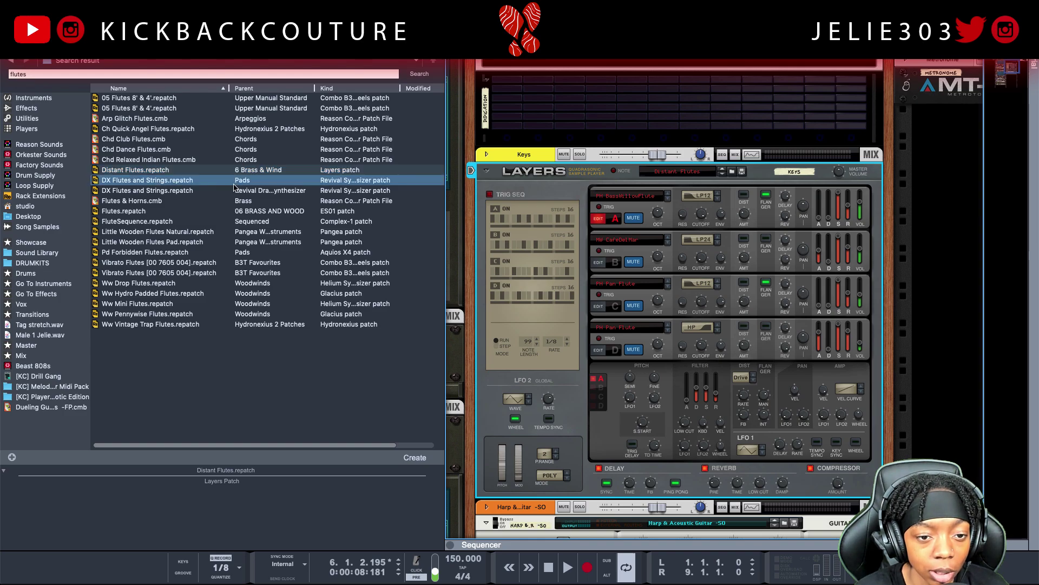
click(222, 200)
click(233, 221)
click(244, 231)
drag(244, 233, 590, 279)
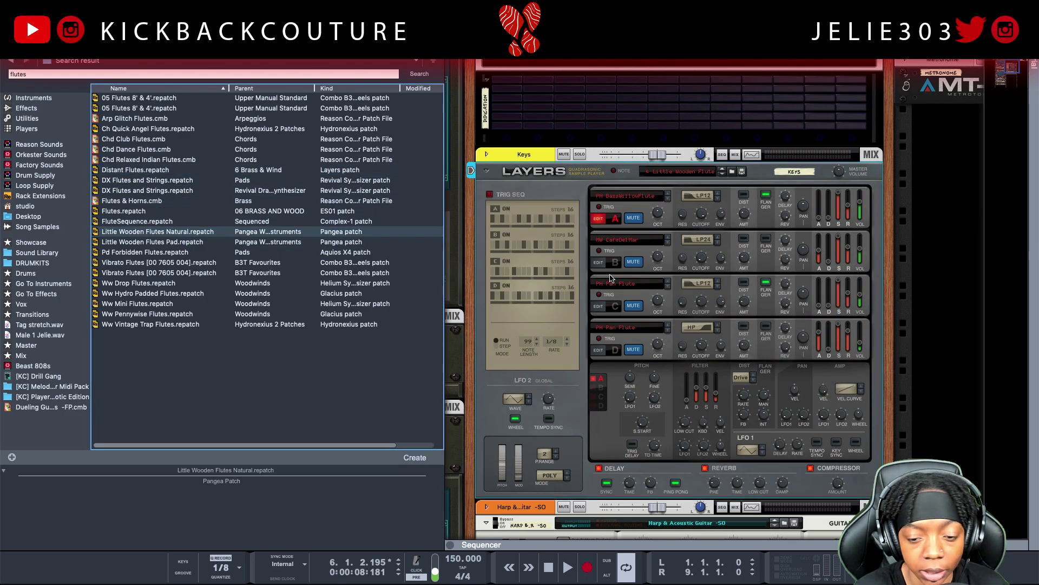
Play the song with the Pangea flute, switch on its reverb and adjust its master volume.
key(space)
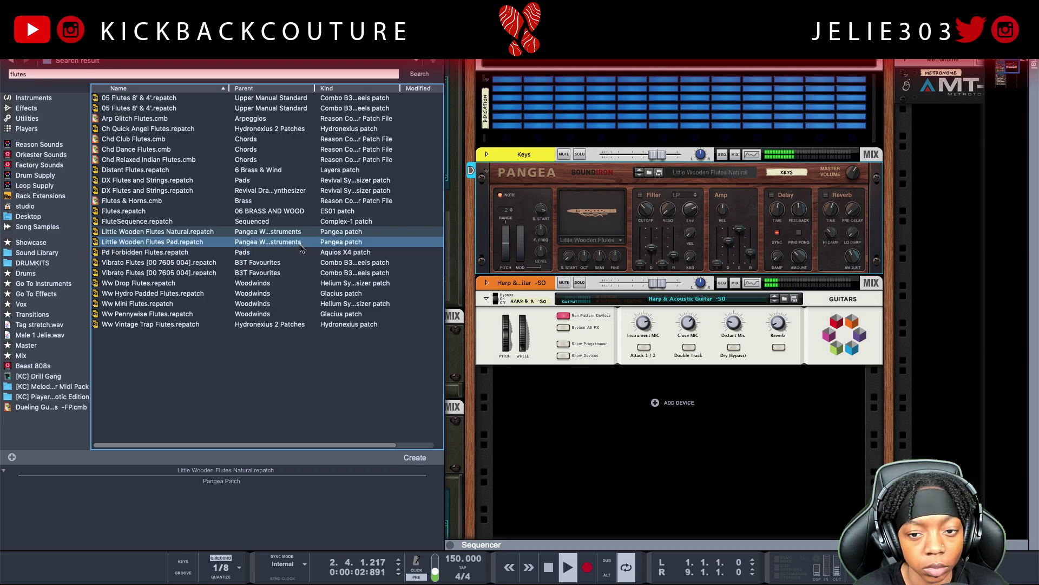
click(826, 195)
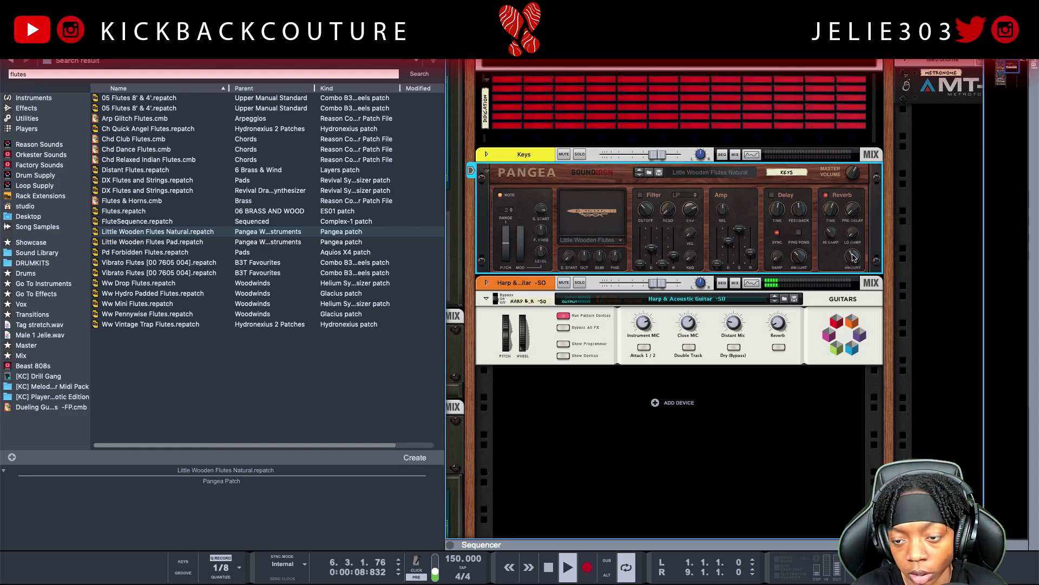
drag(853, 177, 859, 187)
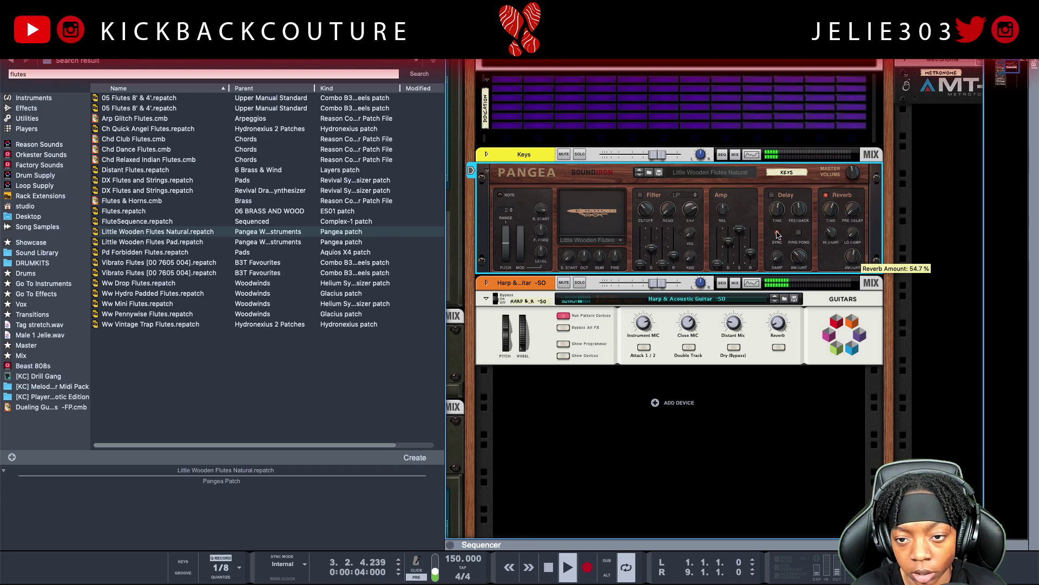
Switch on the Pangea filter, change its type to HP and set the cutoff to about 452 Hz.
click(640, 195)
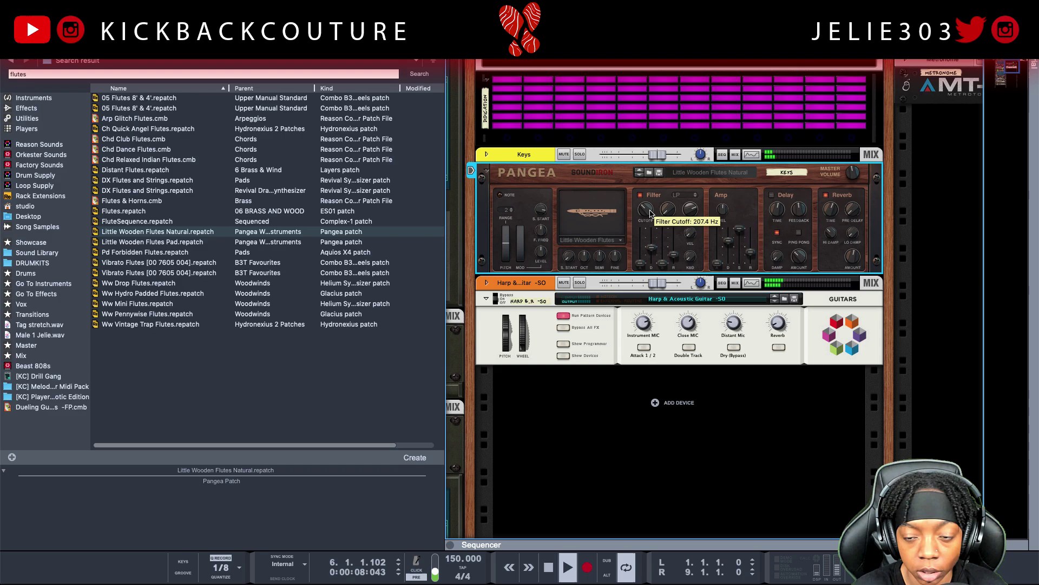
drag(649, 209, 648, 210)
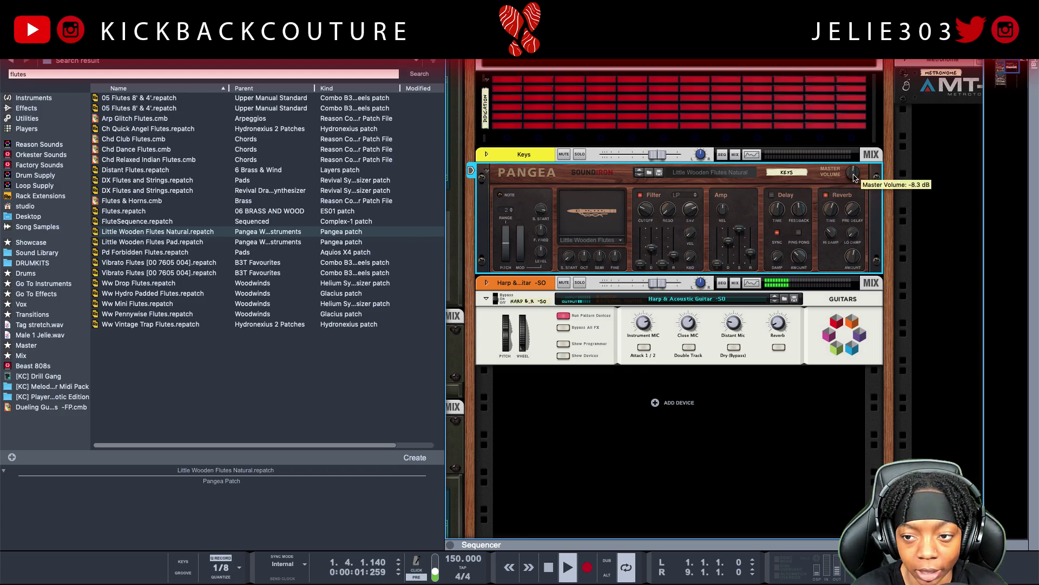
scroll(648, 214, down, 2)
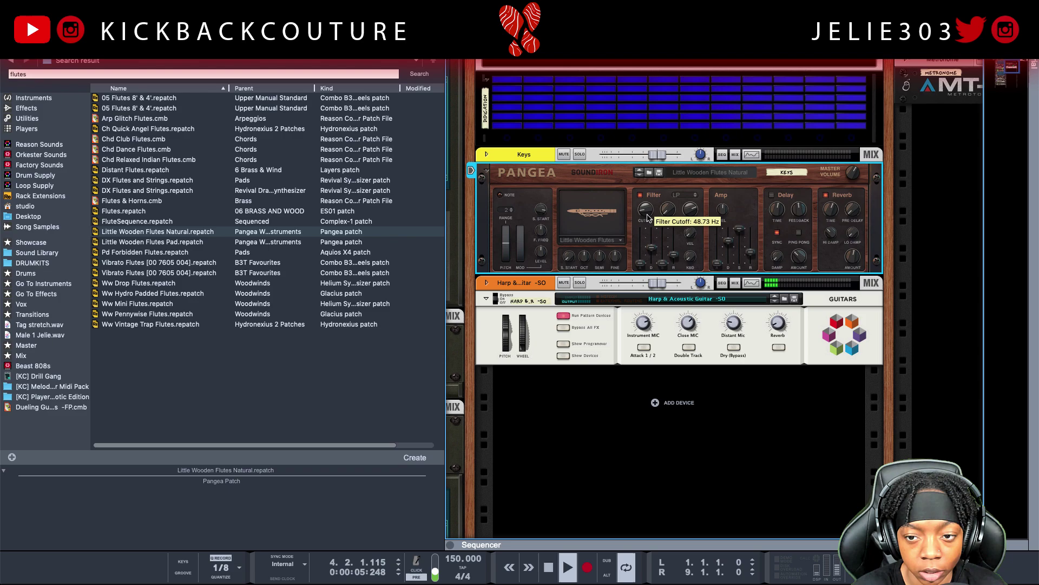
click(681, 196)
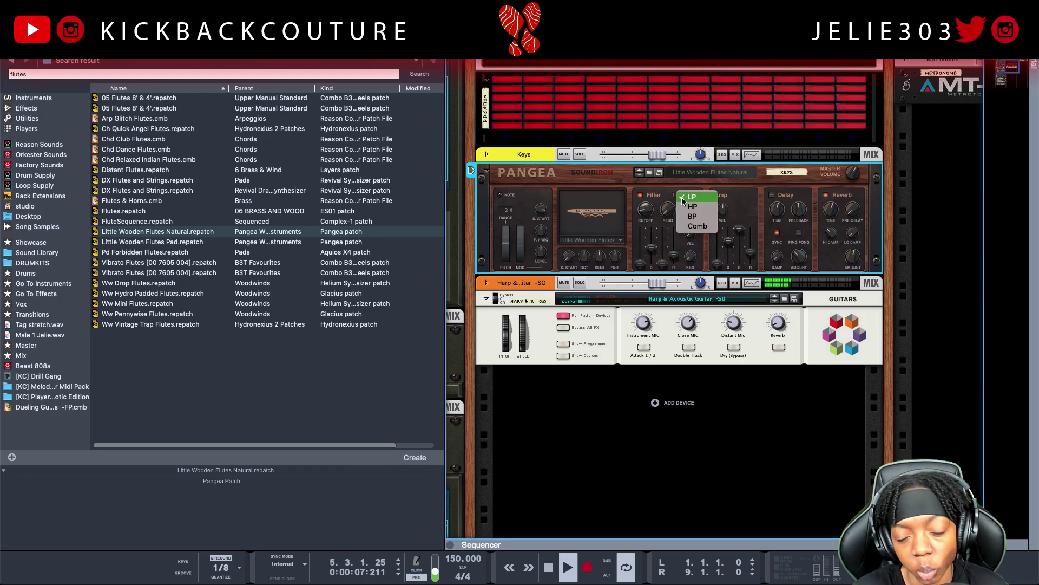
click(687, 207)
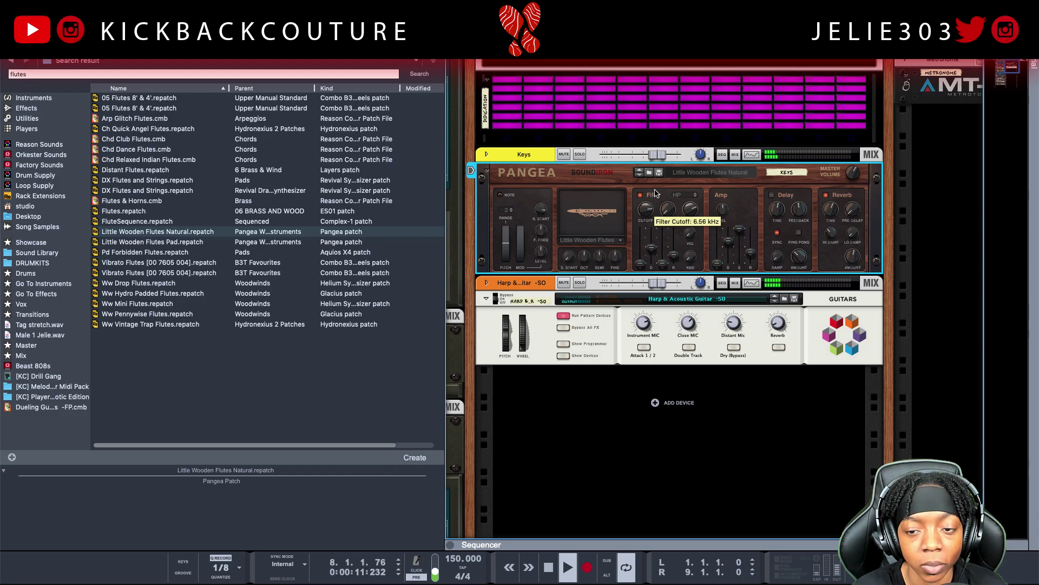
drag(655, 193, 652, 205)
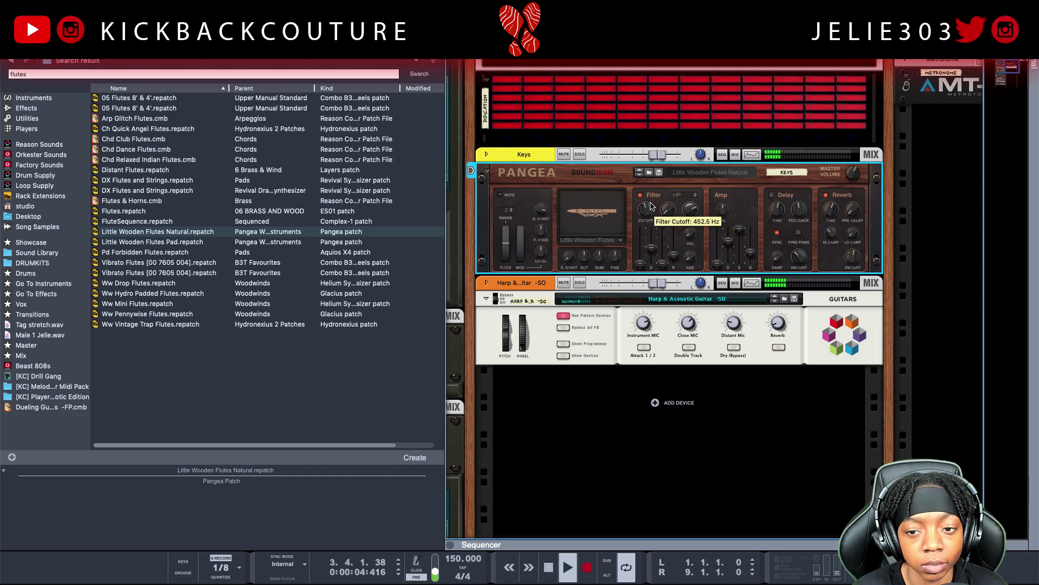
Set the Pangea's reverb amount to about 30% and its filter cutoff to about 883 Hz, and stop playback.
drag(856, 255, 857, 265)
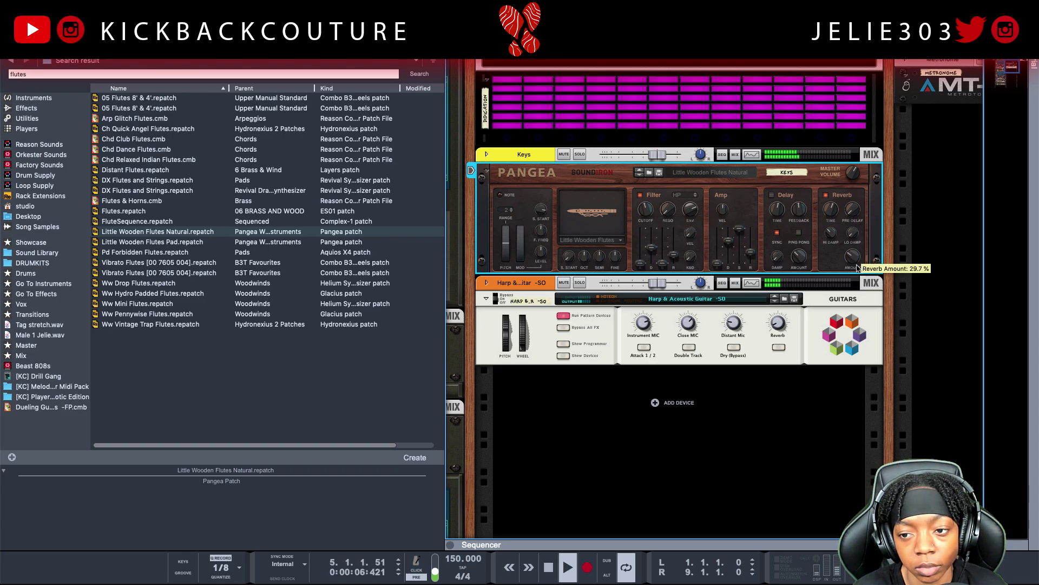
mouse_move(854, 183)
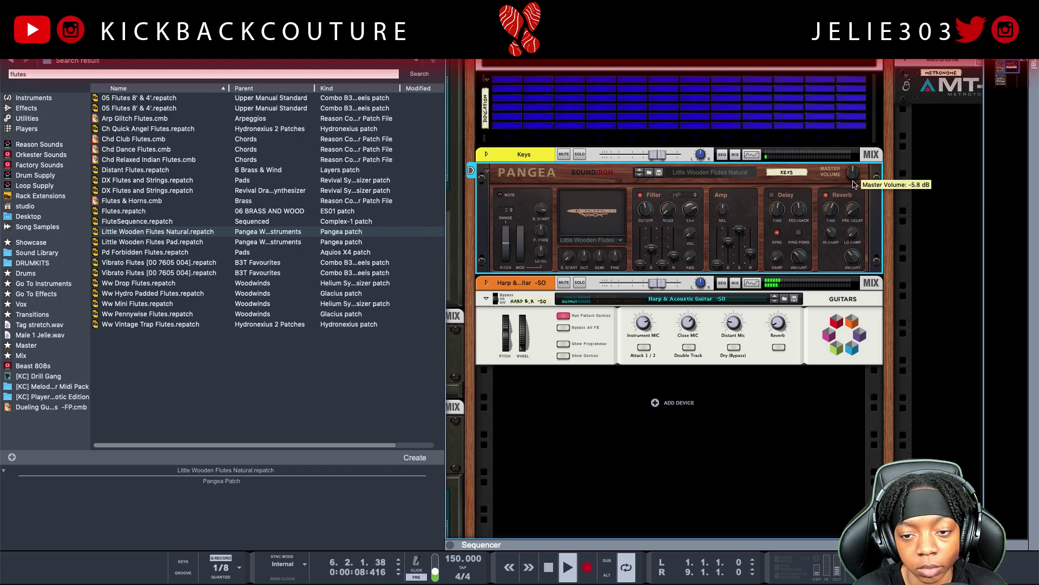
mouse_move(850, 255)
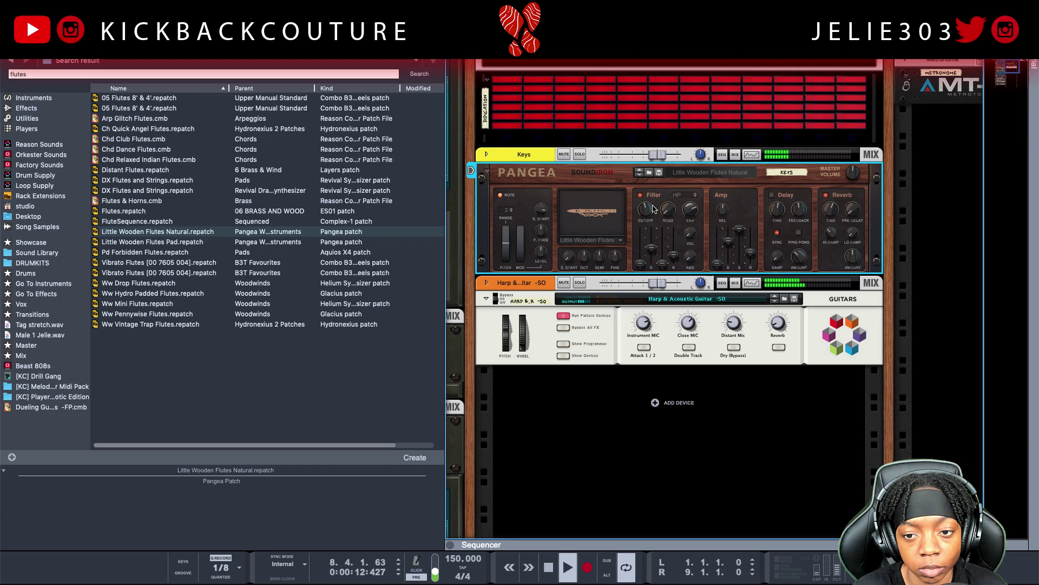
mouse_move(652, 209)
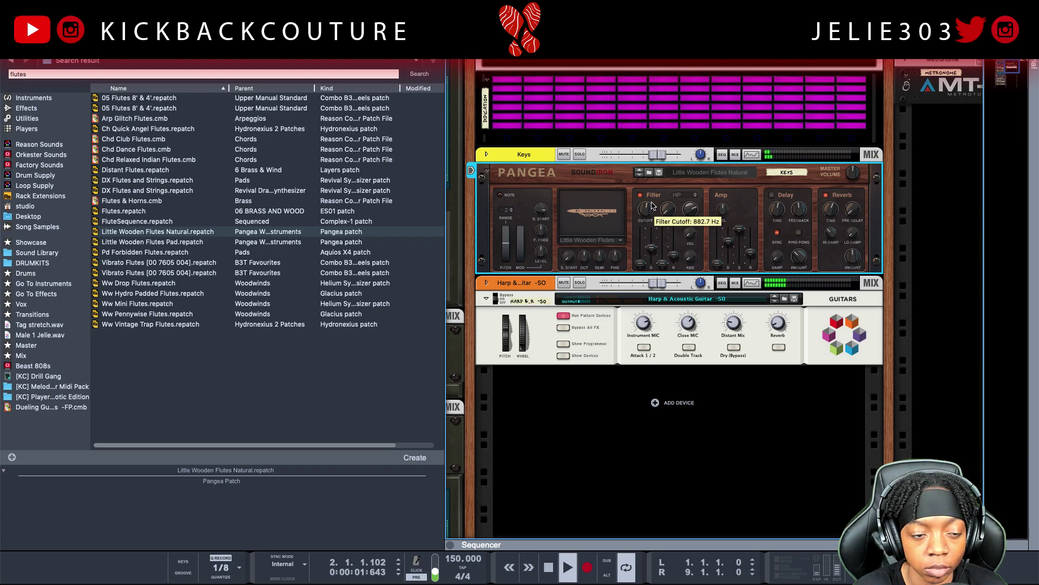
key(space)
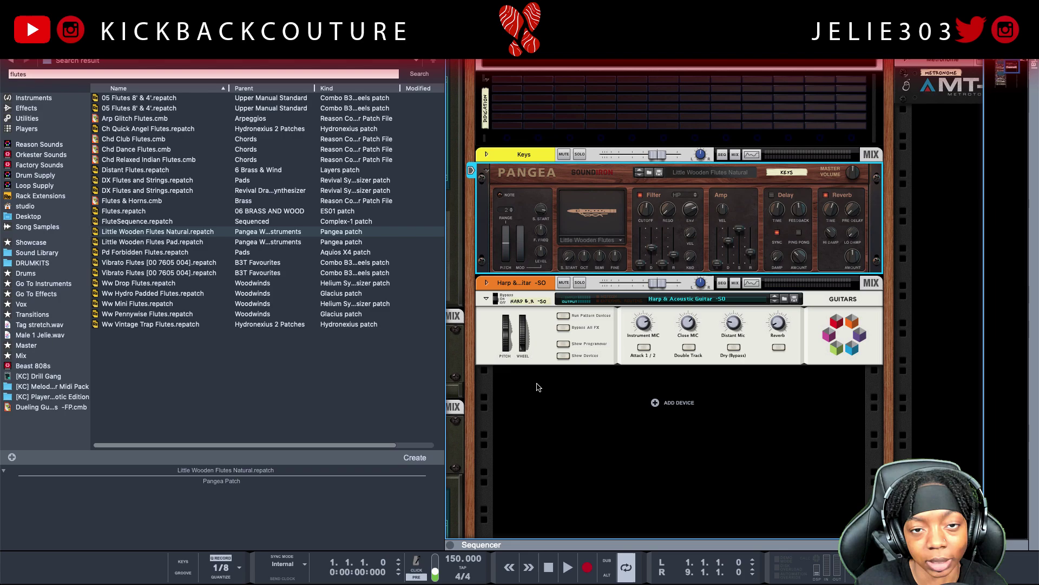
Add an ID8 instrument with the Piano sound below the Harp & Acoustic Guitar device and play it along with the song.
click(527, 382)
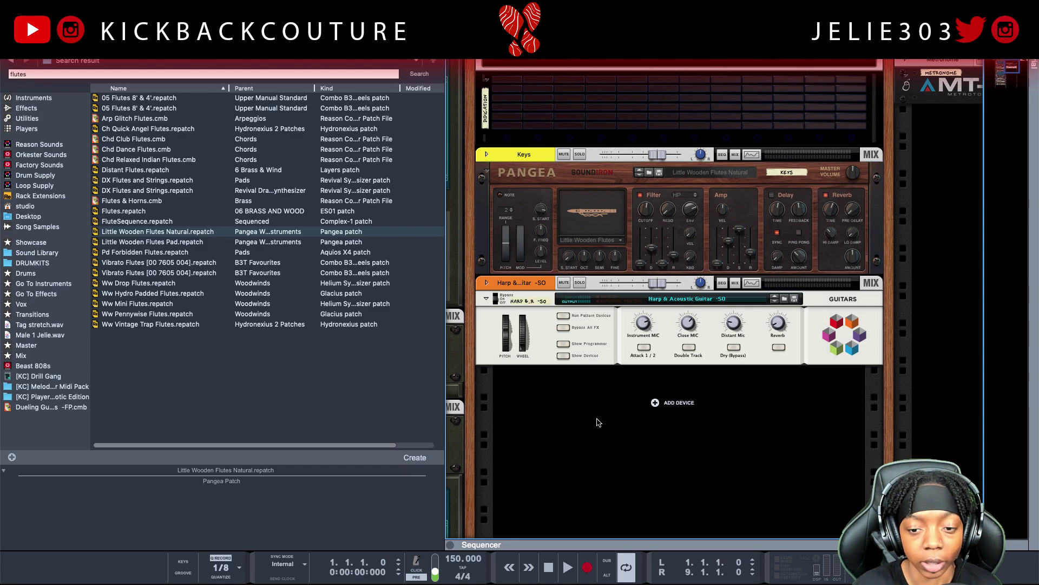
click(656, 402)
mouse_move(701, 493)
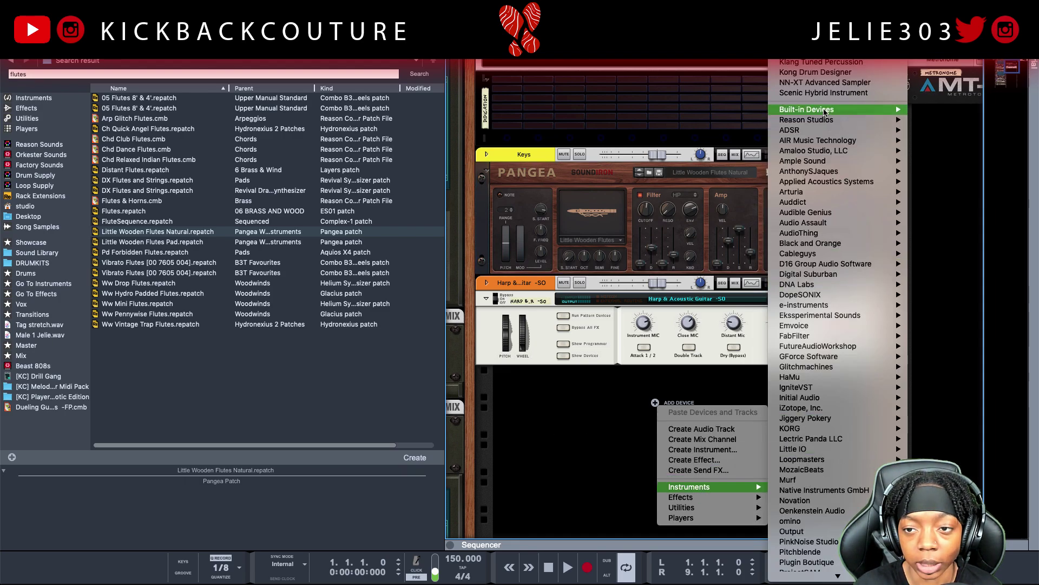
click(812, 52)
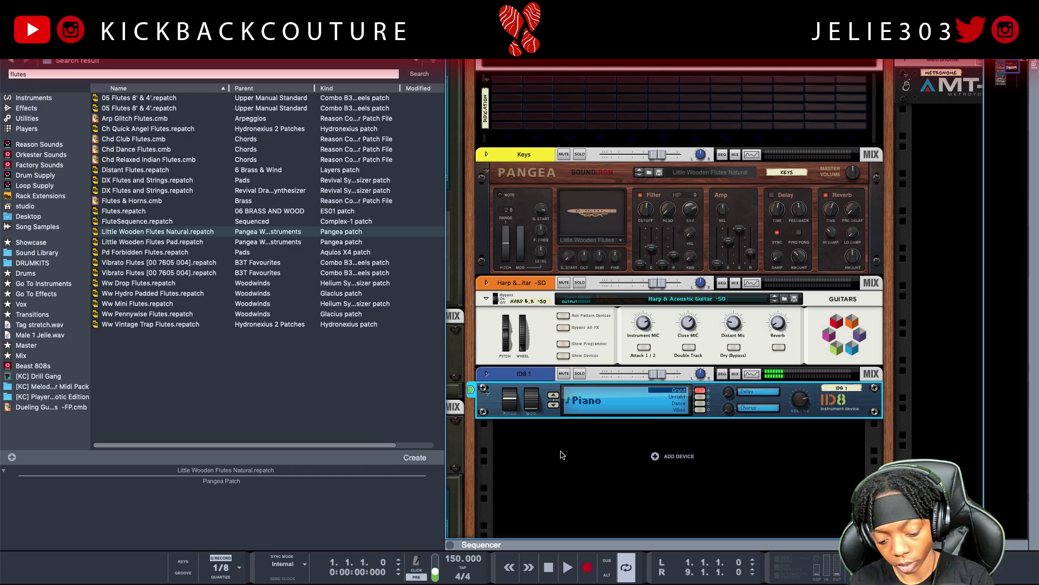
key(super+Return)
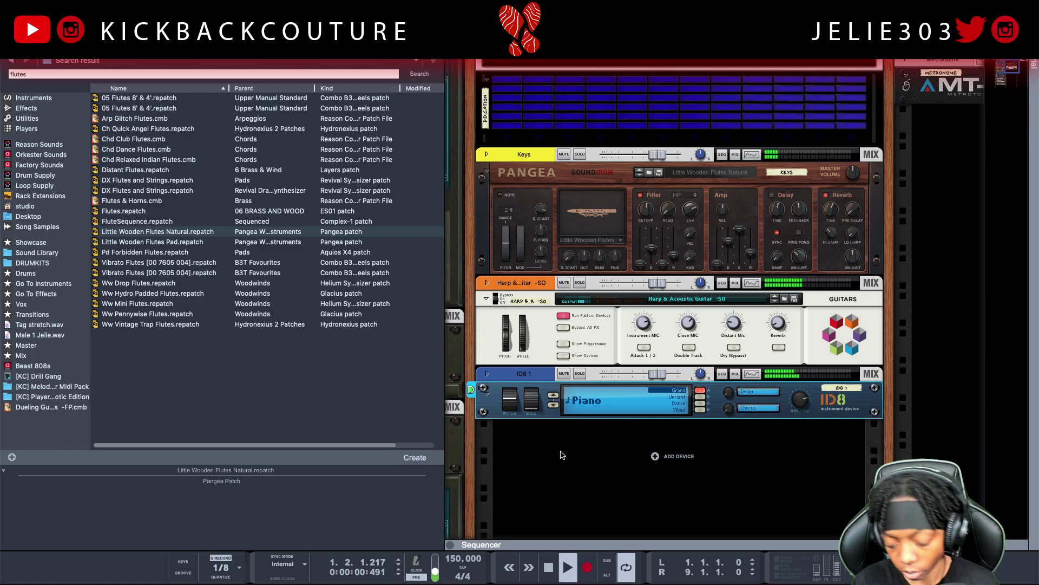
key(space)
click(543, 439)
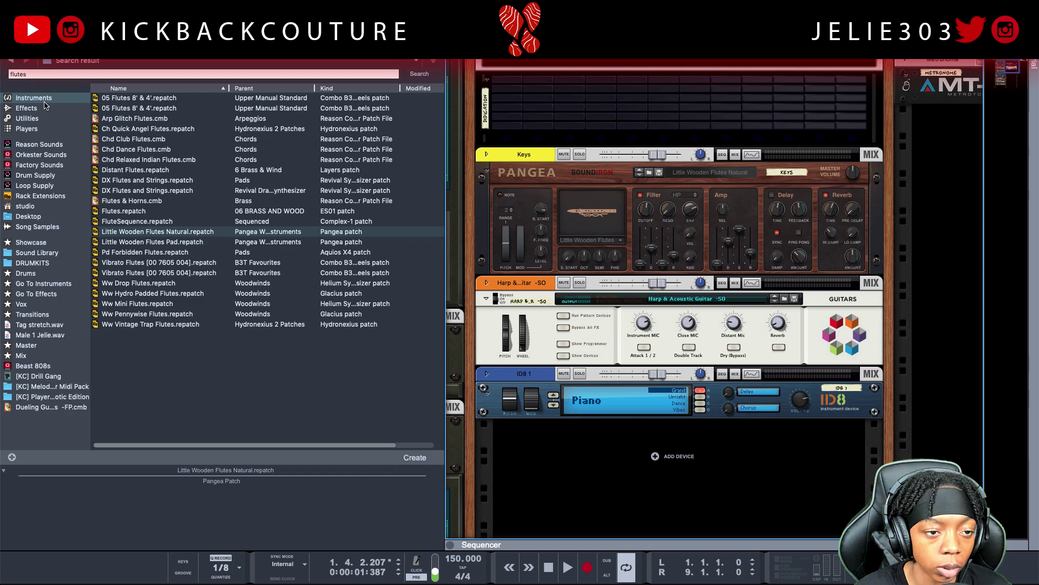
Open the Bells folder inside 4 Plucks & Mallets in the Reason Sounds library.
click(46, 144)
click(103, 108)
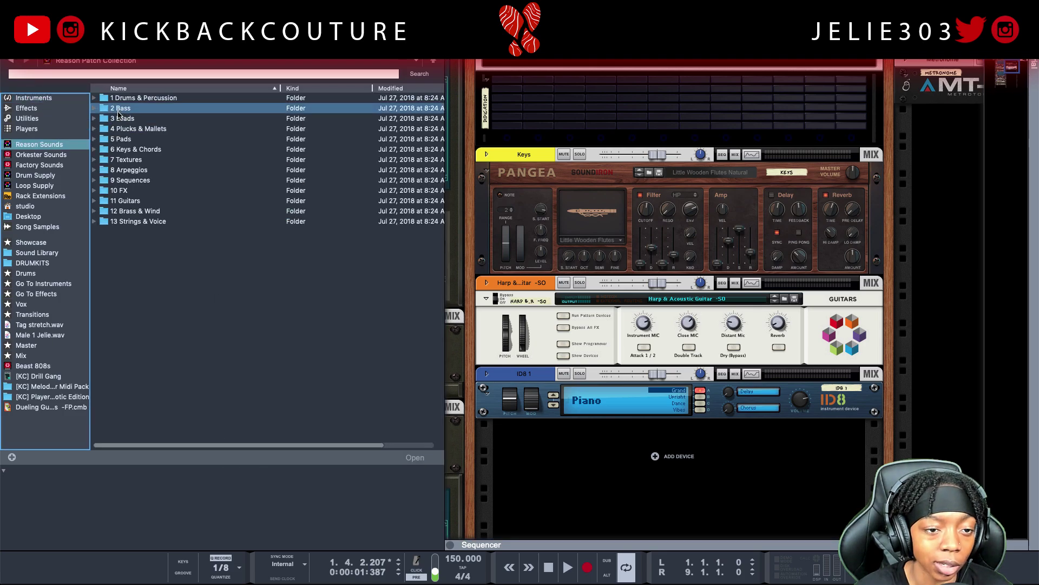
click(99, 128)
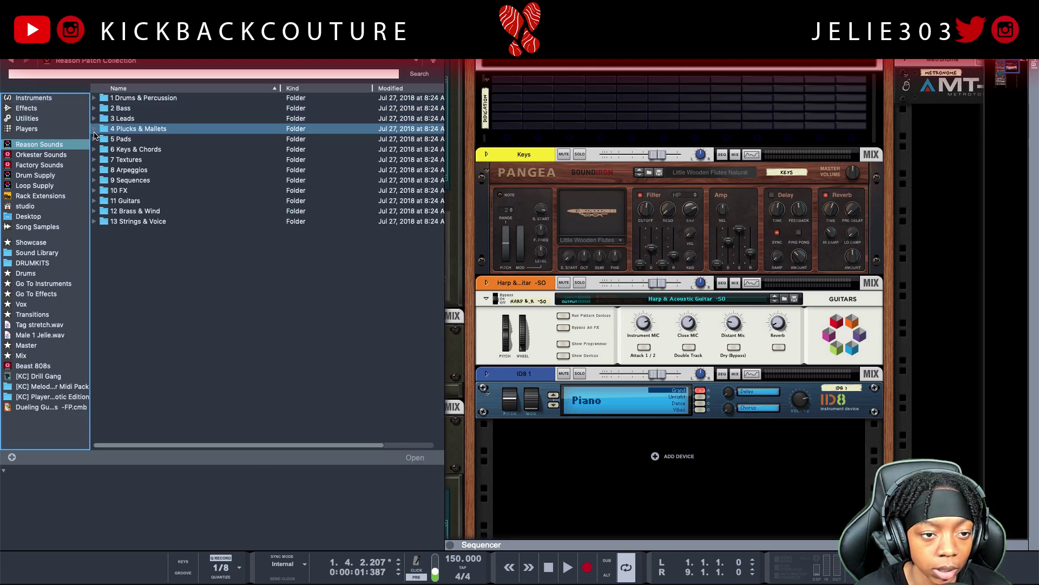
click(95, 129)
click(100, 140)
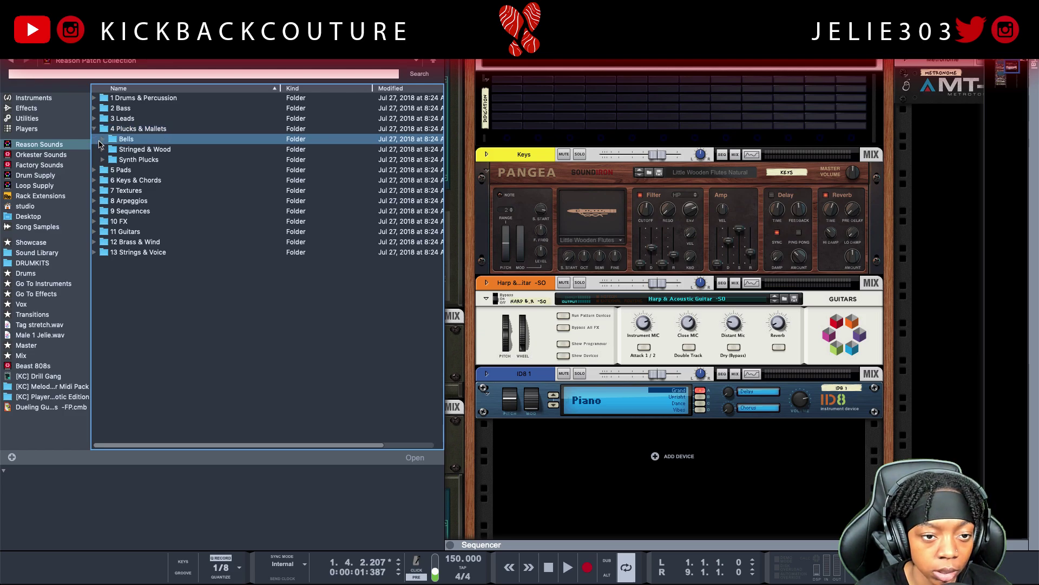
double_click(99, 141)
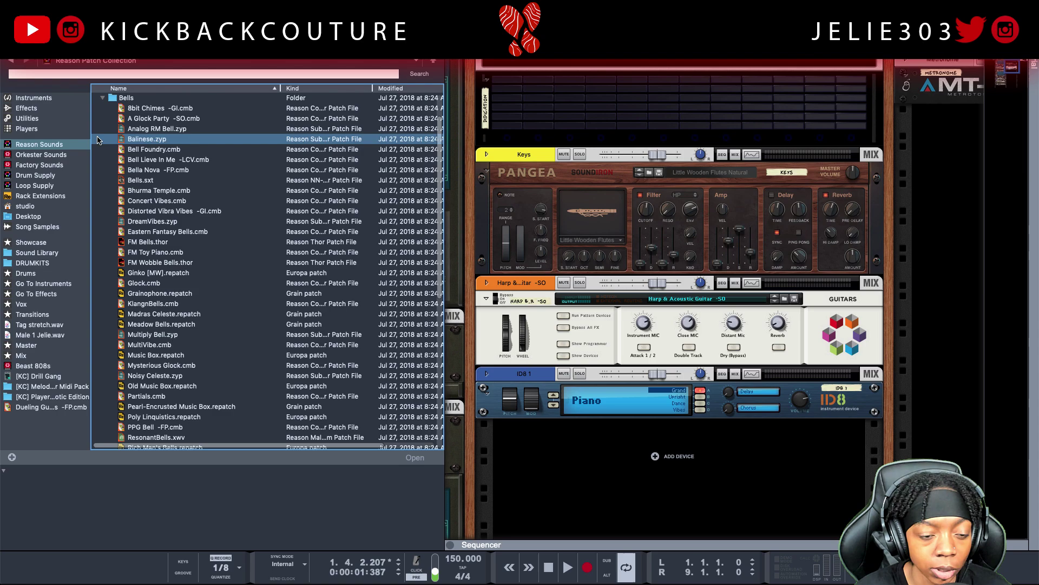
Examine the patches in the Bells folder, from Balinese down to the Vibes patches, for a suitable bell sound.
click(101, 180)
click(101, 201)
click(108, 221)
scroll(162, 271, down, 6)
click(180, 297)
click(165, 275)
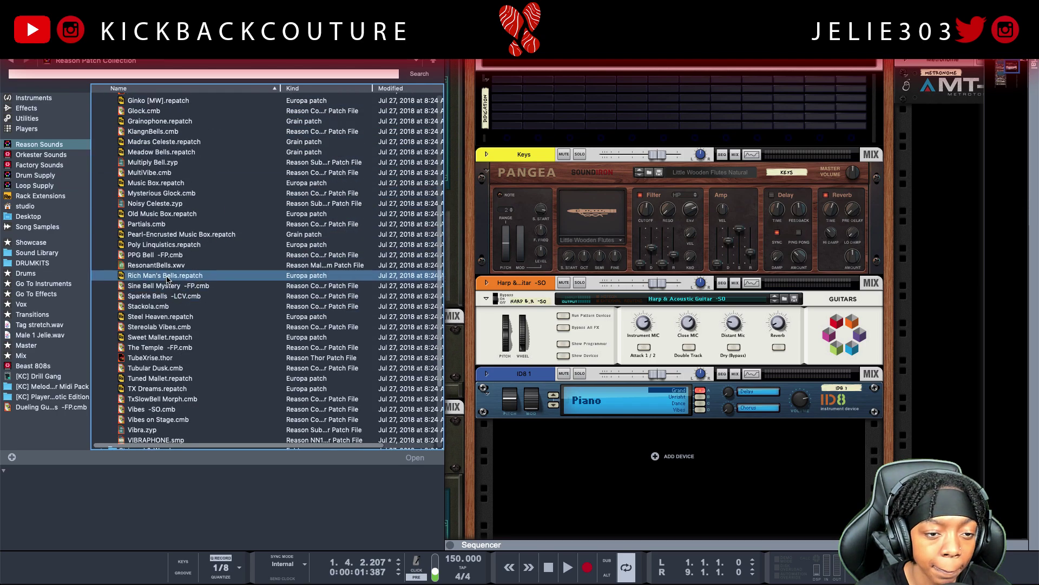
click(179, 296)
scroll(179, 296, down, 5)
click(172, 292)
scroll(172, 292, up, 4)
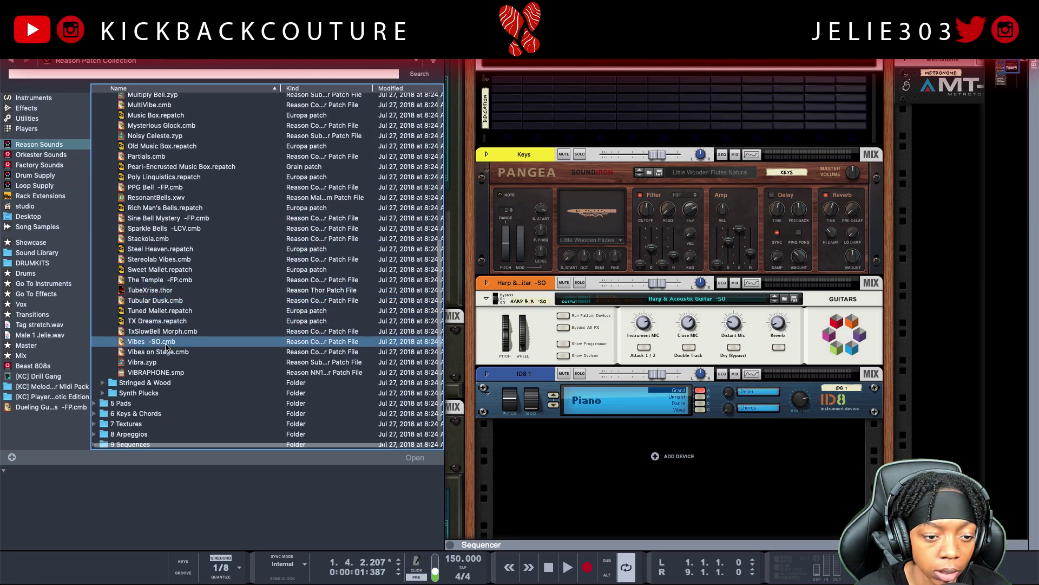
click(157, 262)
click(152, 128)
click(155, 365)
click(163, 242)
click(135, 335)
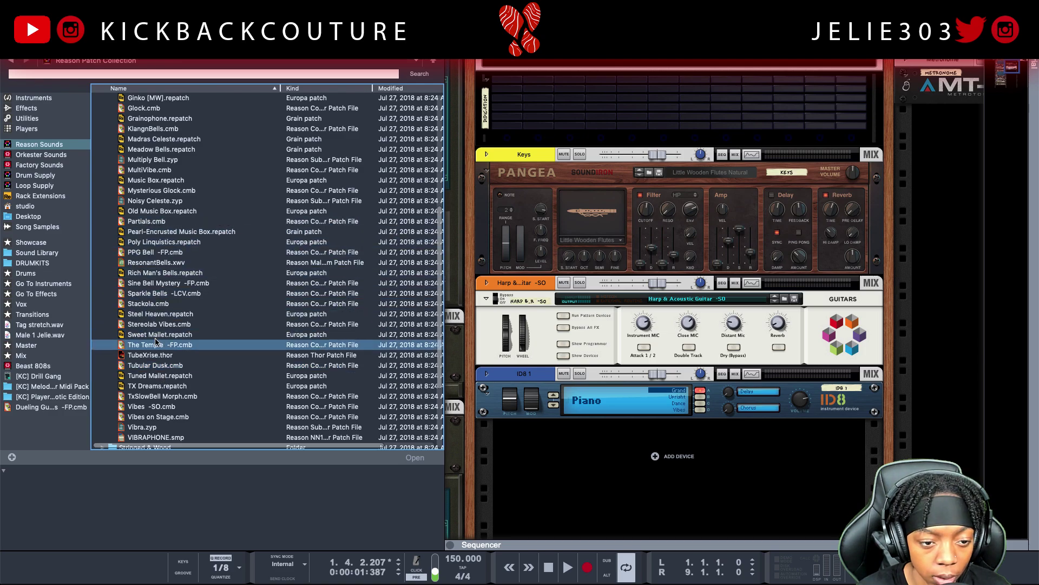
Replace the ID8 with the Europa patch Sweet Mallet.repatch and audition it with the song playing.
drag(180, 335, 584, 401)
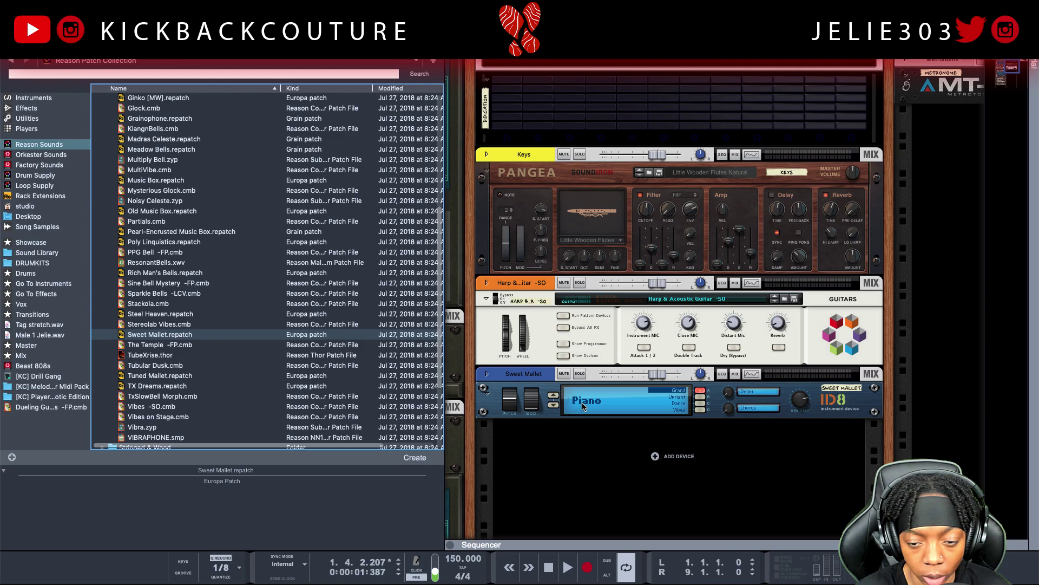
key(space)
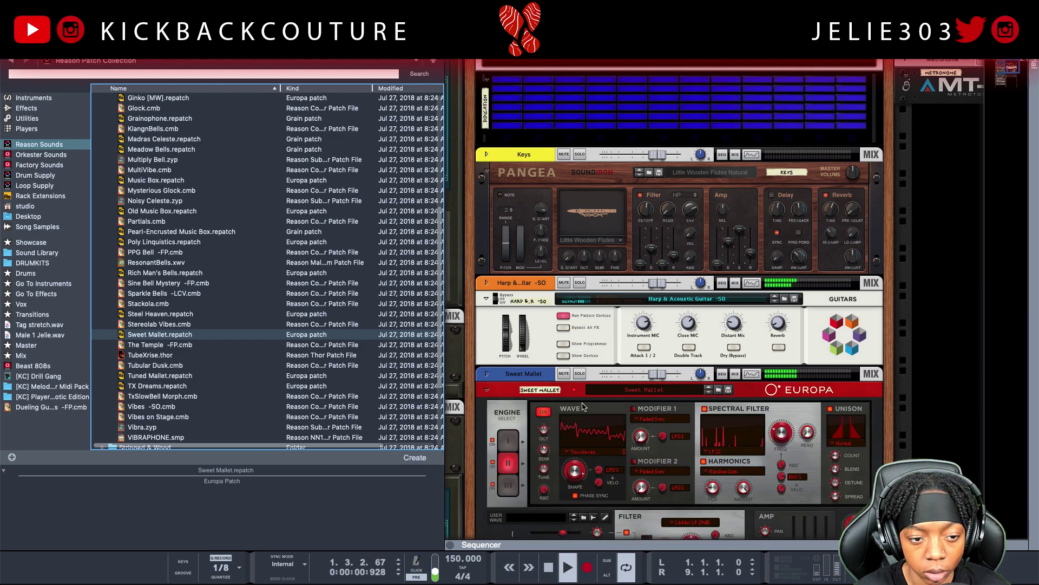
scroll(545, 421, down, 3)
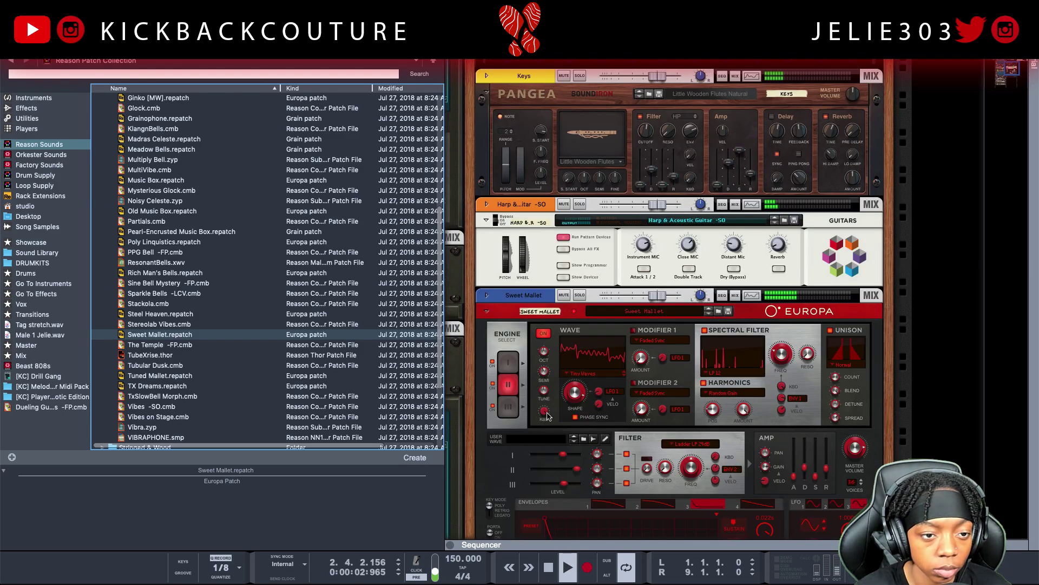
Load Music Box.repatch into the Europa, audition it with the song and adjust its master volume.
click(250, 184)
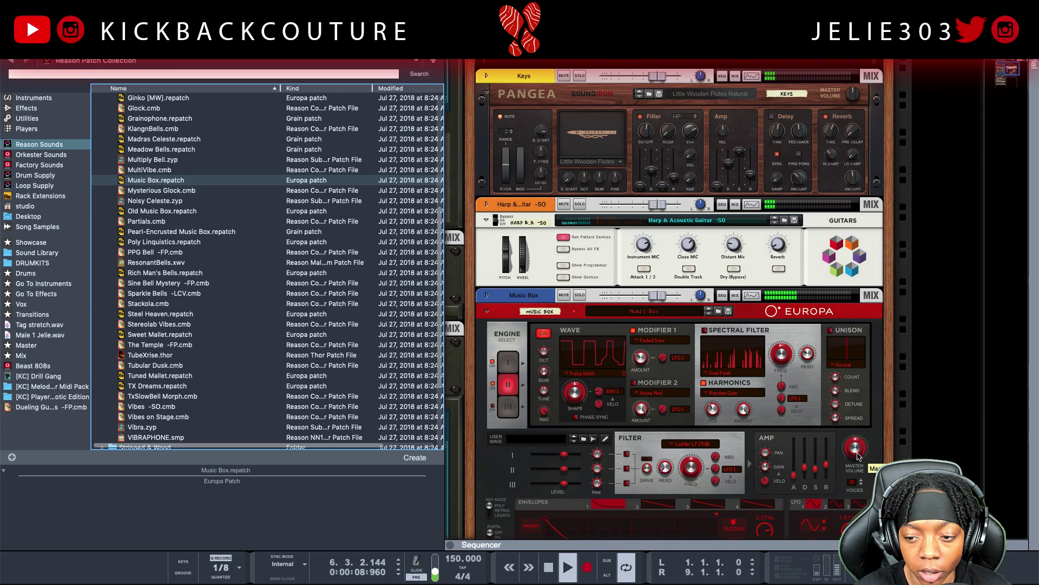
click(858, 457)
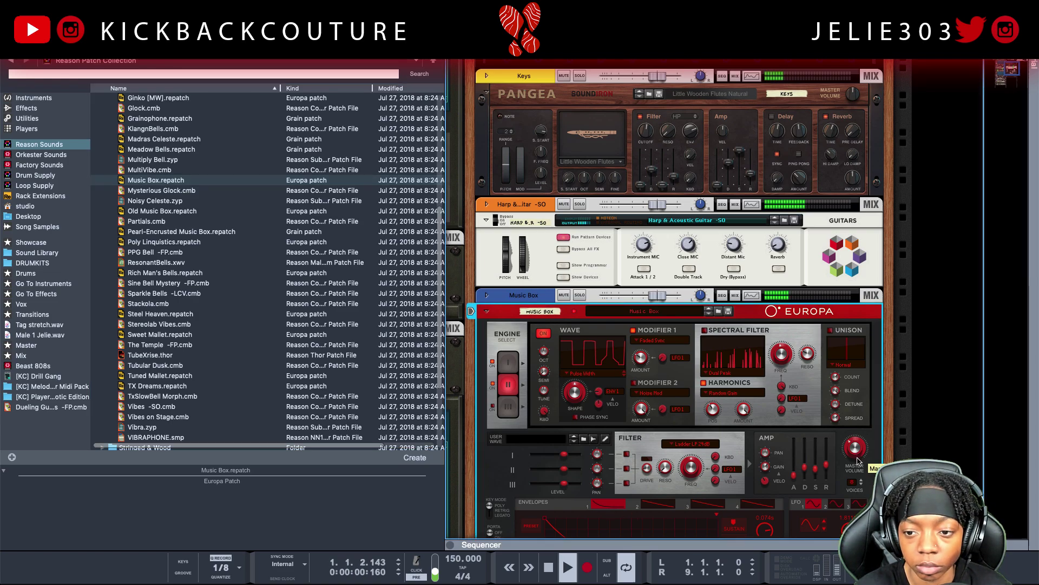
click(486, 301)
key(space)
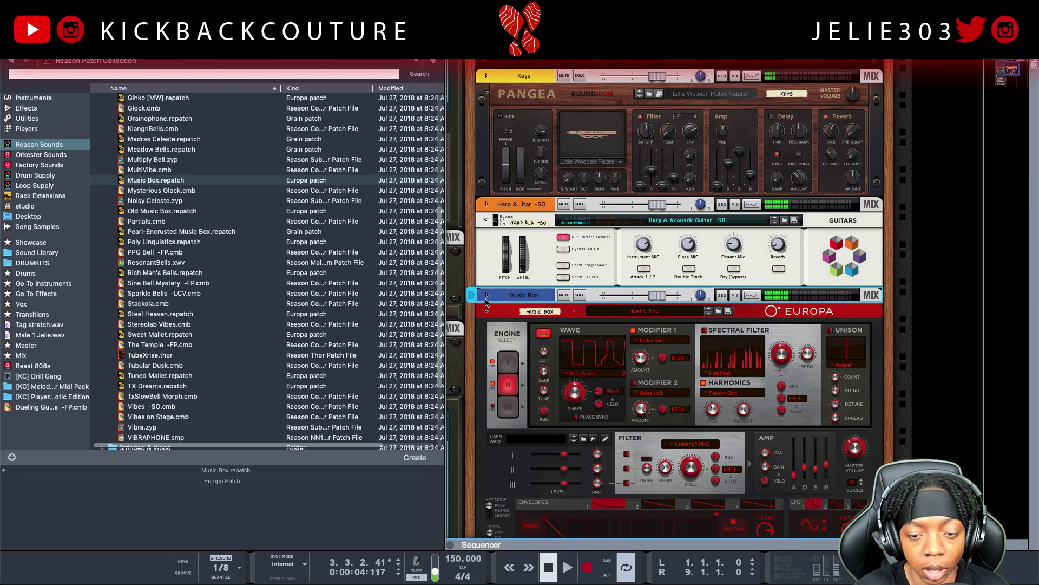
Show the Music Box channel's insert effects and add the Cableguys HalfTime effect there.
click(486, 297)
click(499, 316)
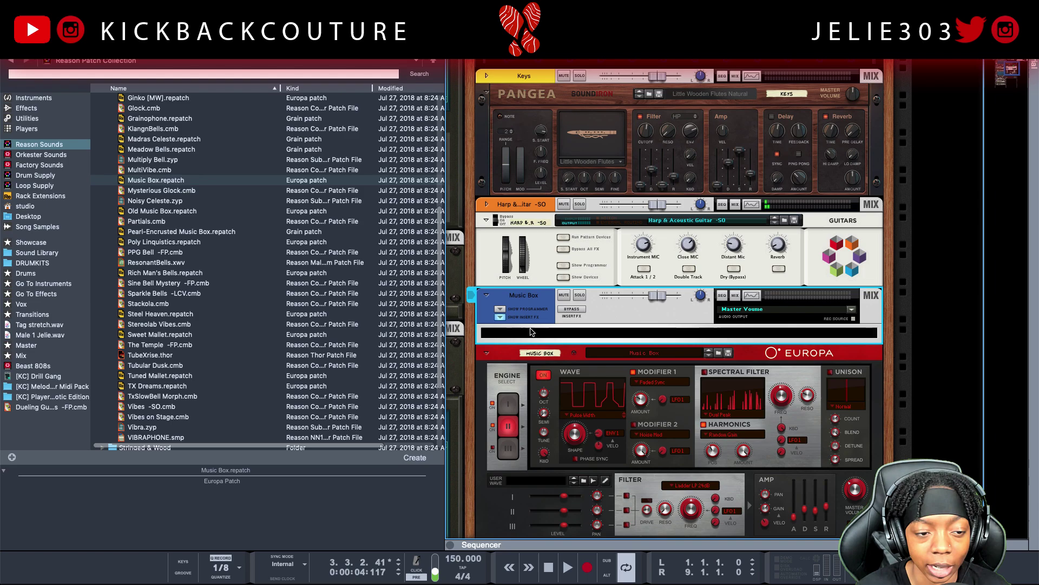
click(35, 294)
click(173, 152)
drag(173, 153, 611, 348)
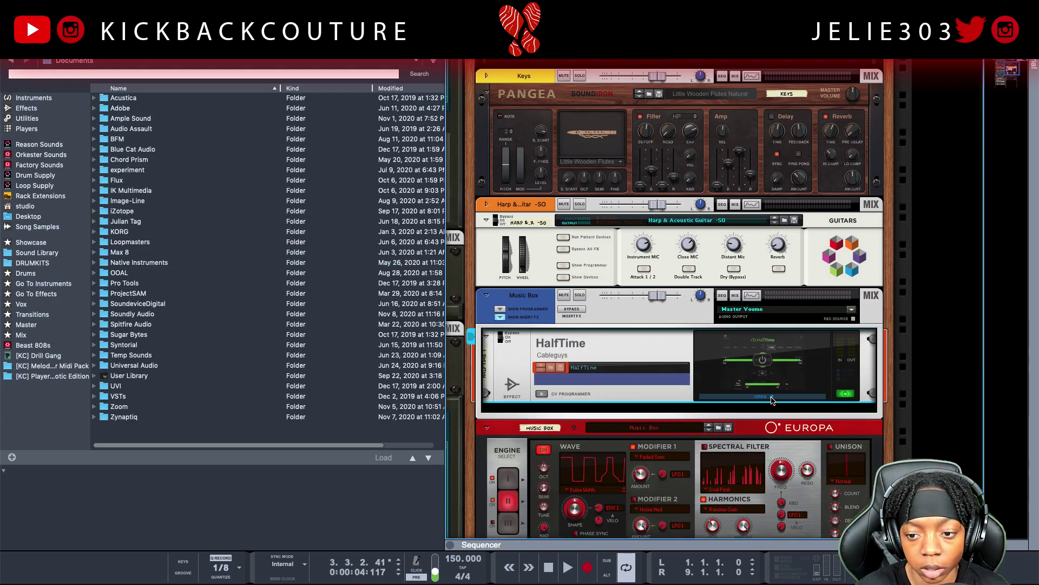
Set the HalfTime loop length to 1/2 and its mix to 50%, and hide the browser.
click(162, 106)
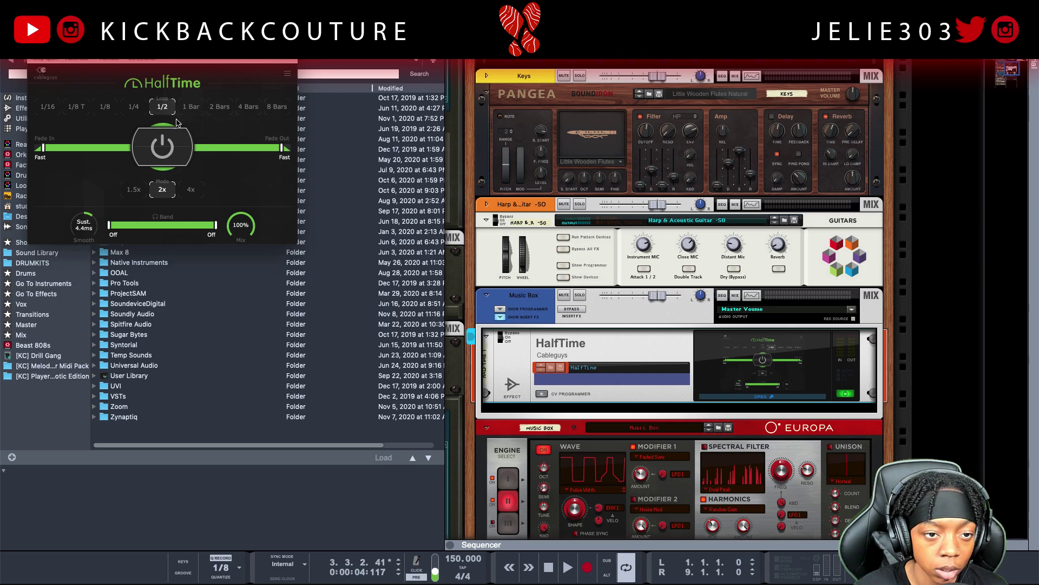
key(space)
drag(255, 232, 255, 245)
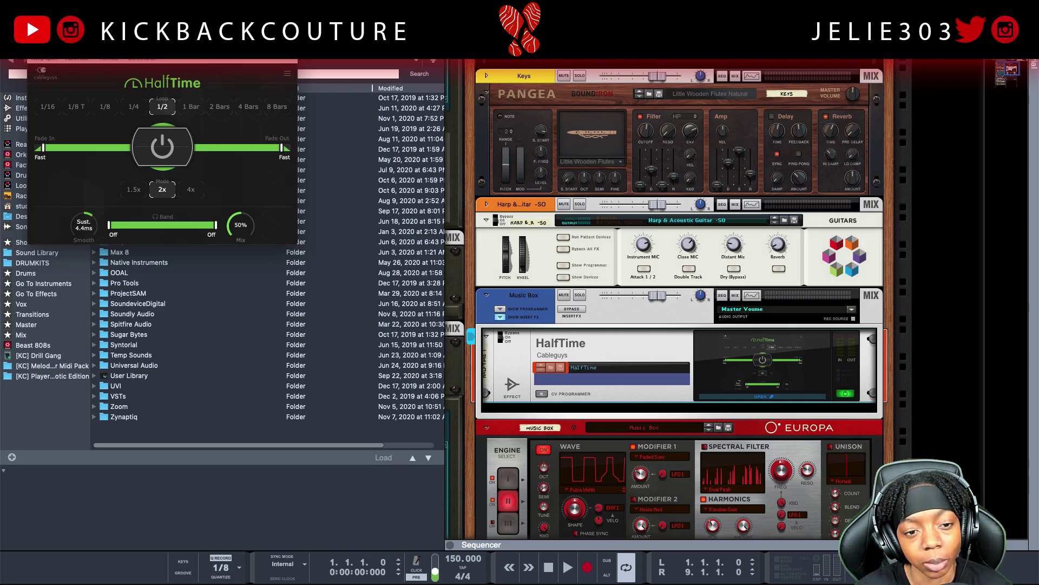
drag(77, 24, 389, 155)
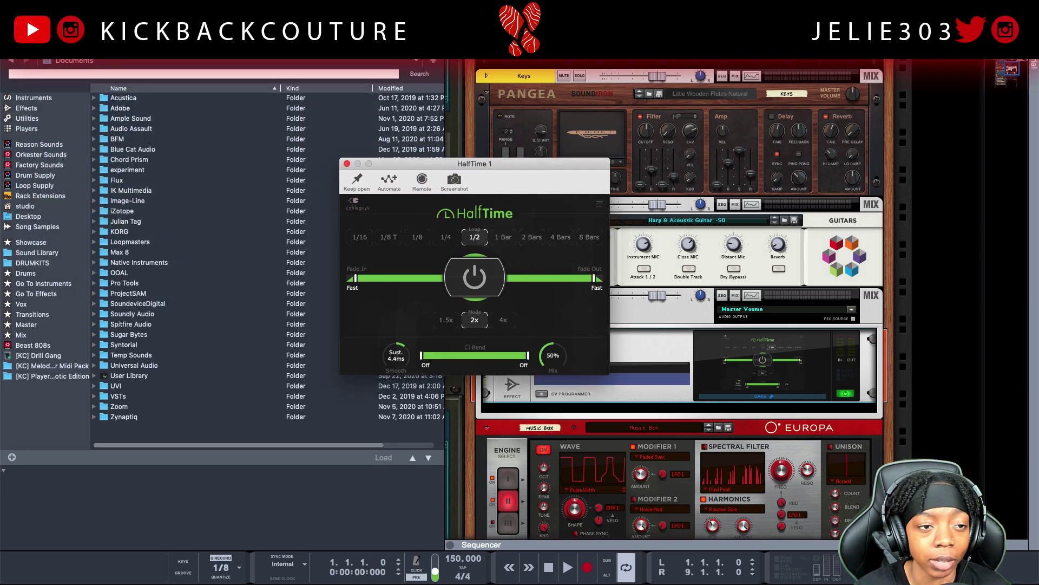
key(F3)
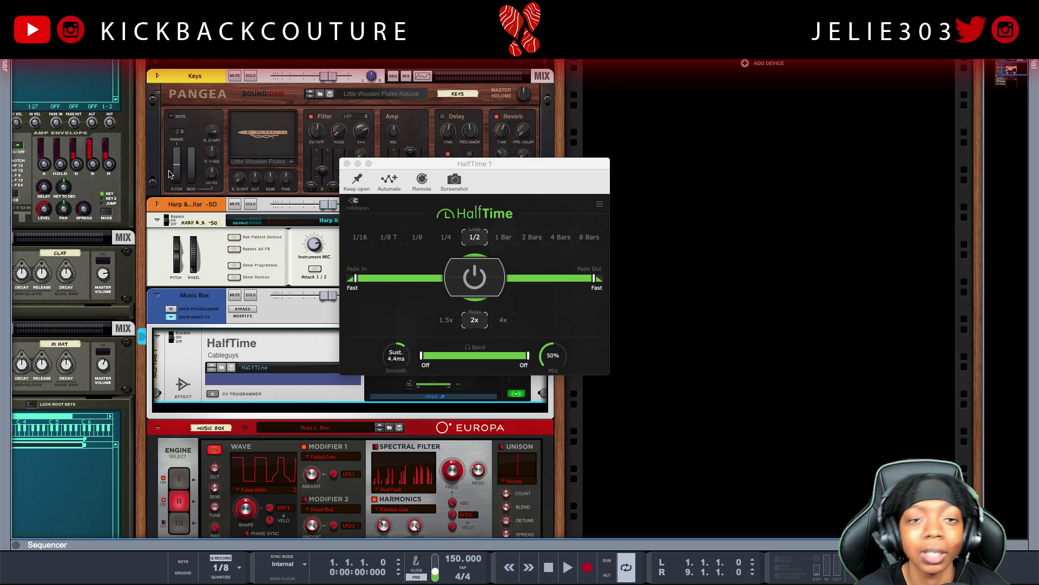
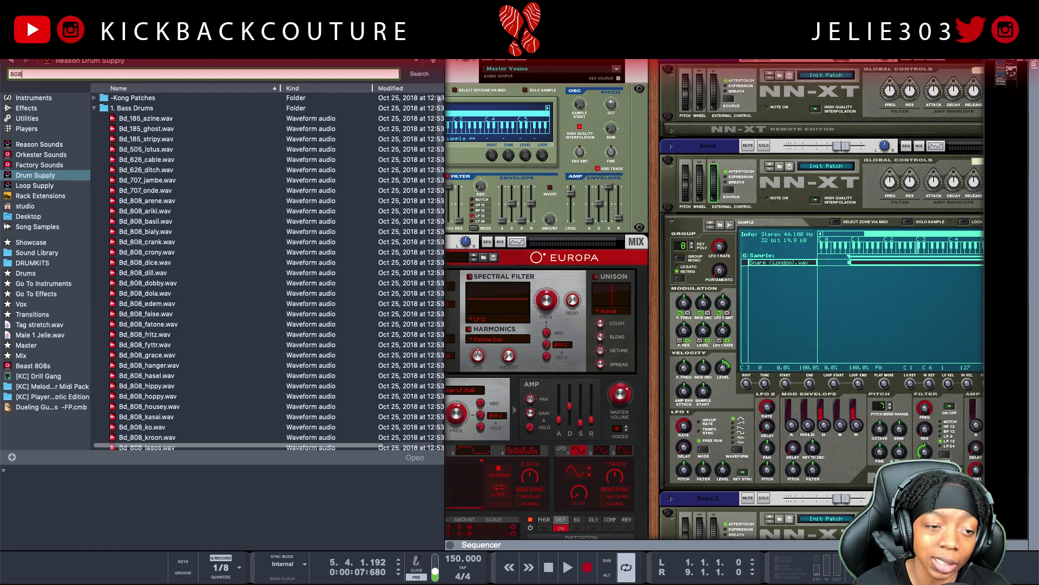
Search the Drum Supply for 808 and audition the Bd_808 bass drum samples from Bd_808_arene.wav onward.
key(Return)
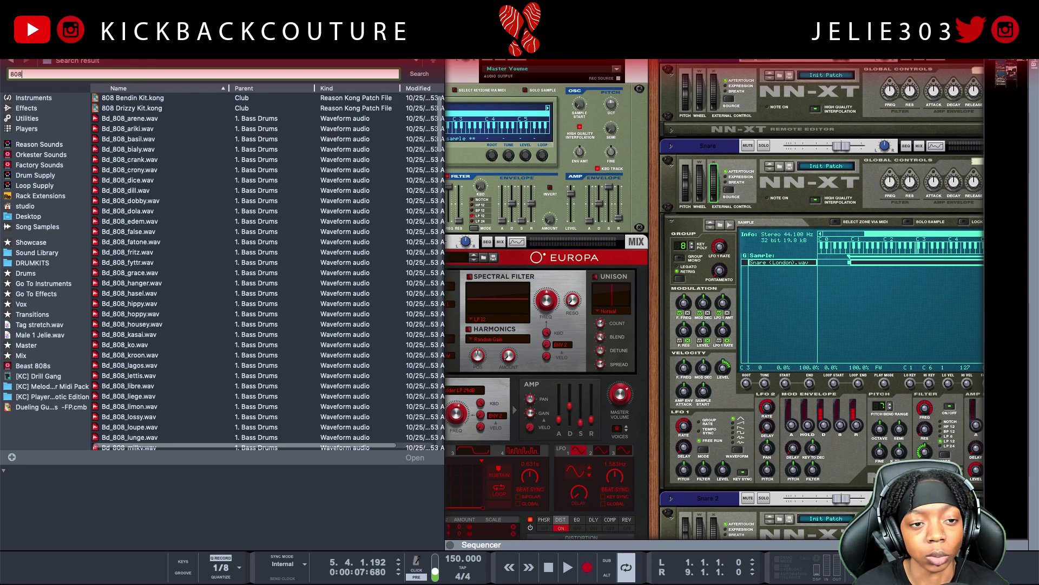
click(140, 119)
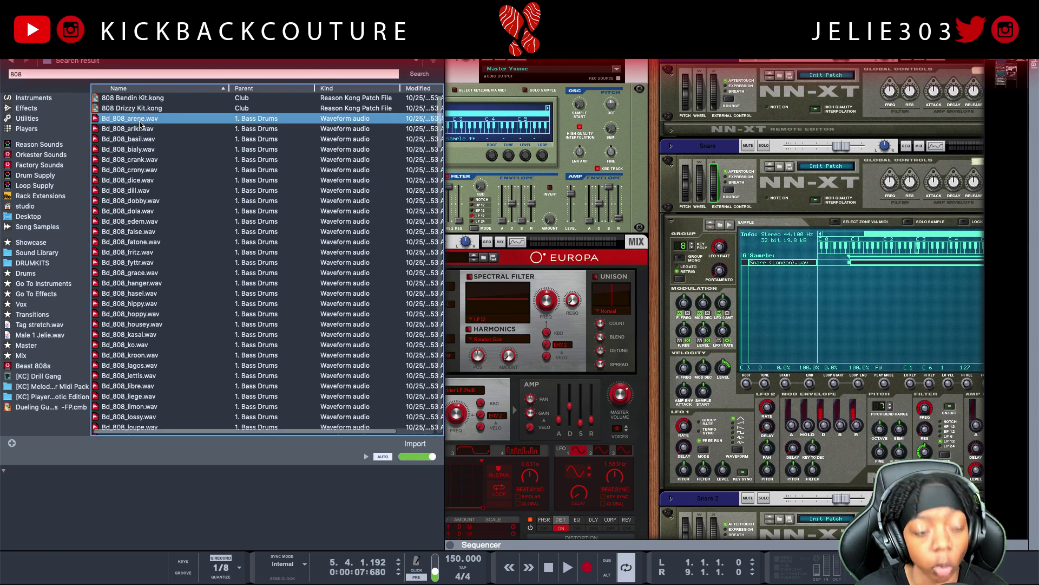
click(142, 130)
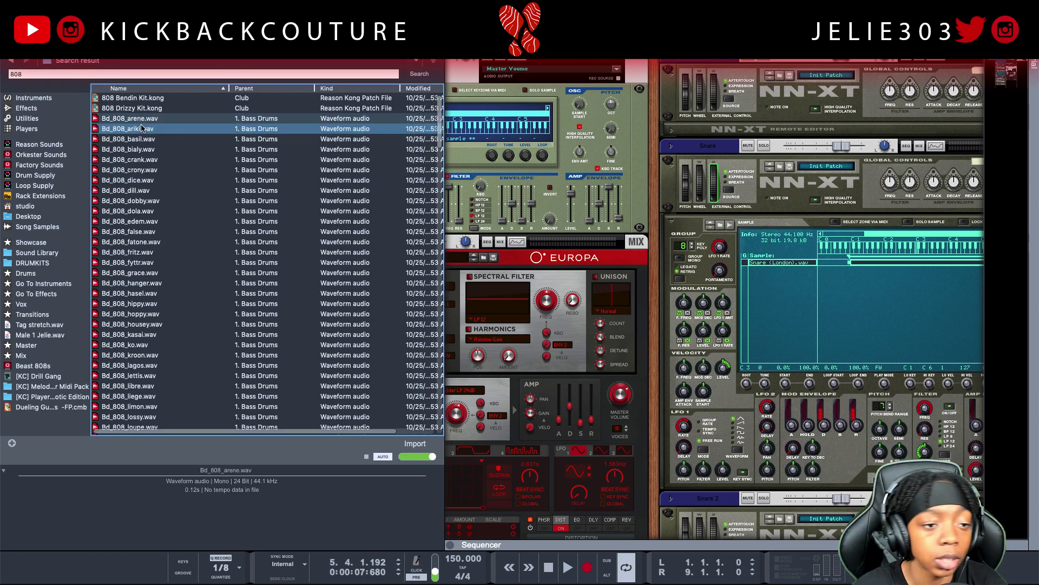
key(Down)
key(Down)
key(Down)
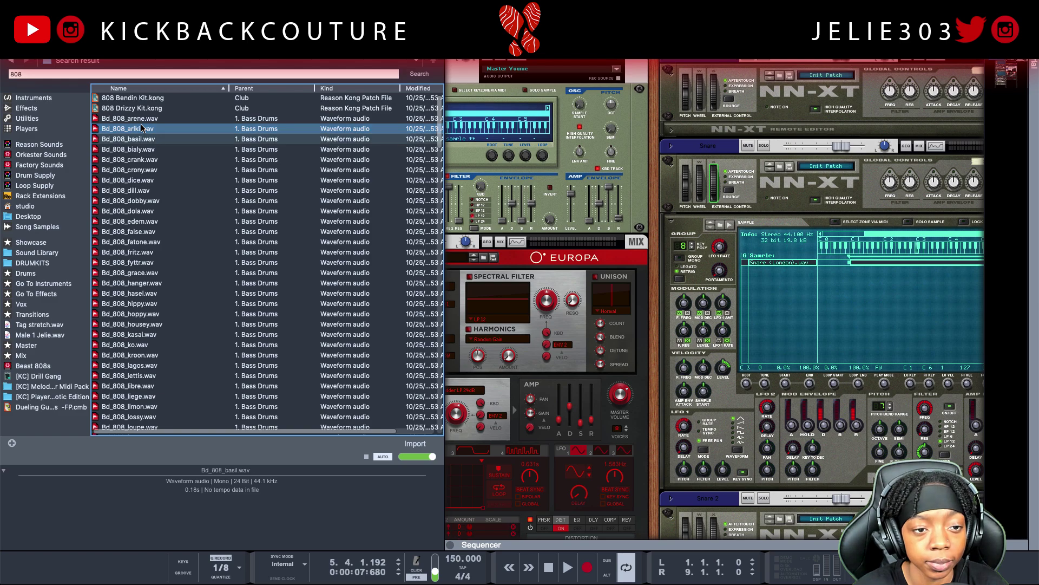
key(Down)
key(Down)
key(Down)
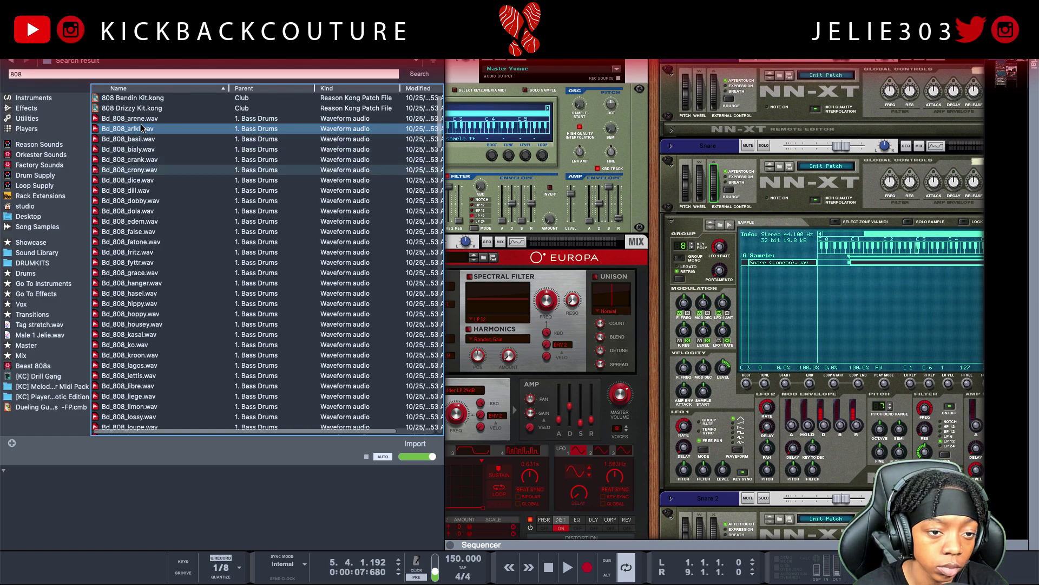
scroll(144, 152, down, 2)
key(Down)
key(Down)
key(Down)
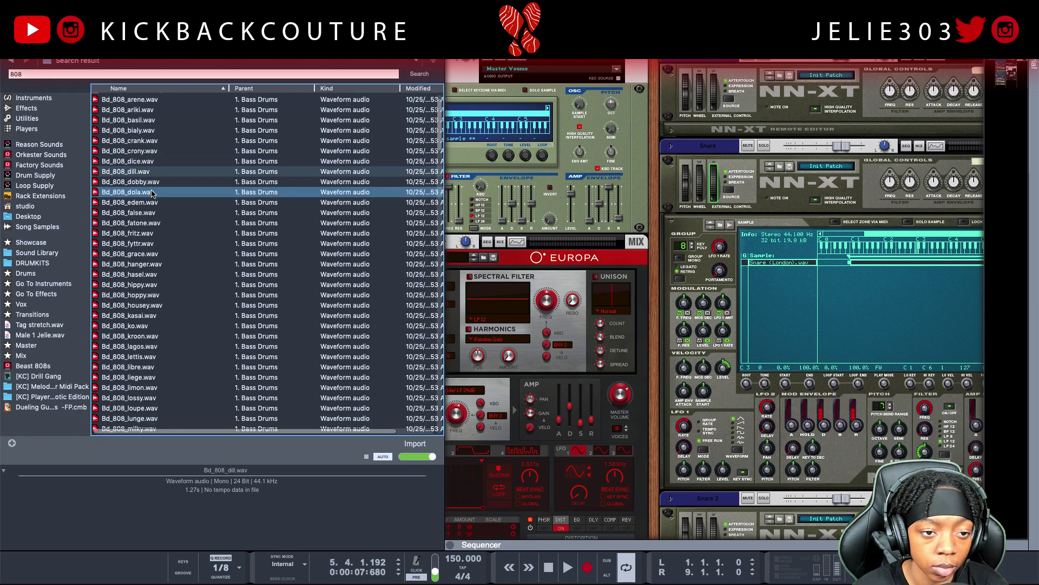
Audition samples further down the Drum Supply results, including the Bd_tr808 bass drums and the 808 claps.
scroll(145, 177, down, 10)
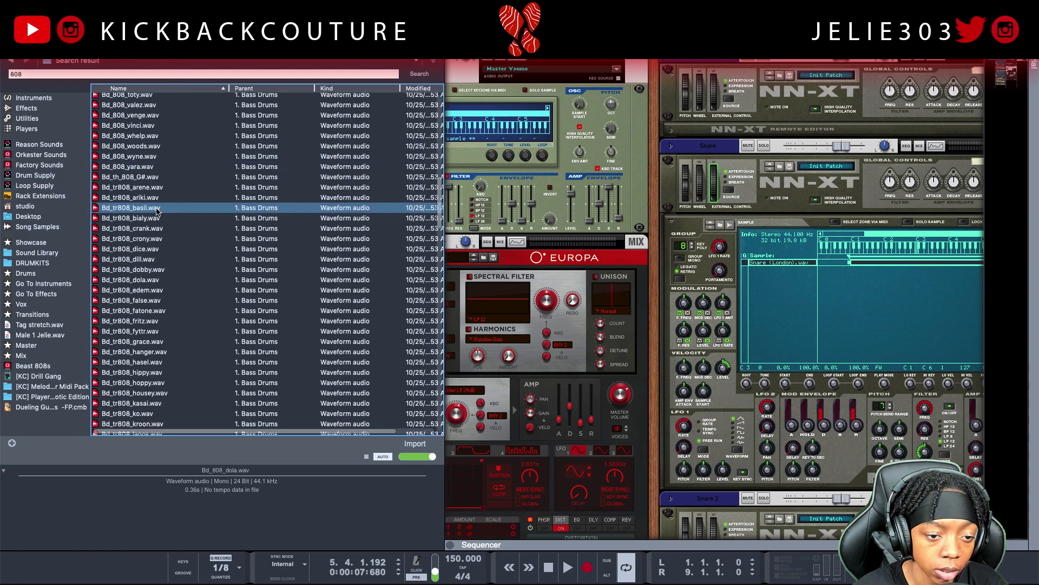
click(150, 309)
scroll(148, 314, down, 1)
click(143, 316)
scroll(141, 315, down, 8)
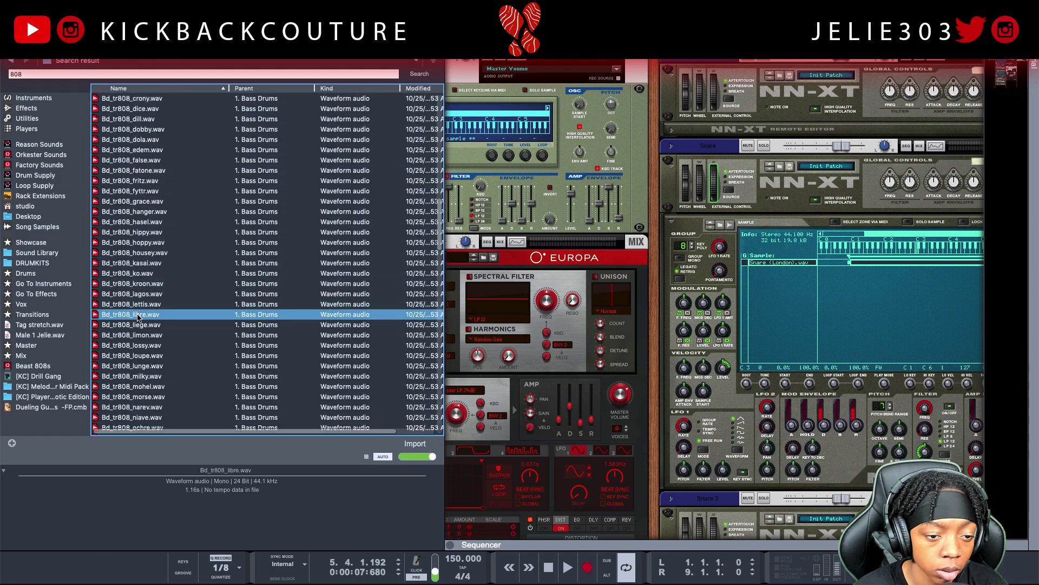
click(134, 314)
scroll(133, 312, down, 12)
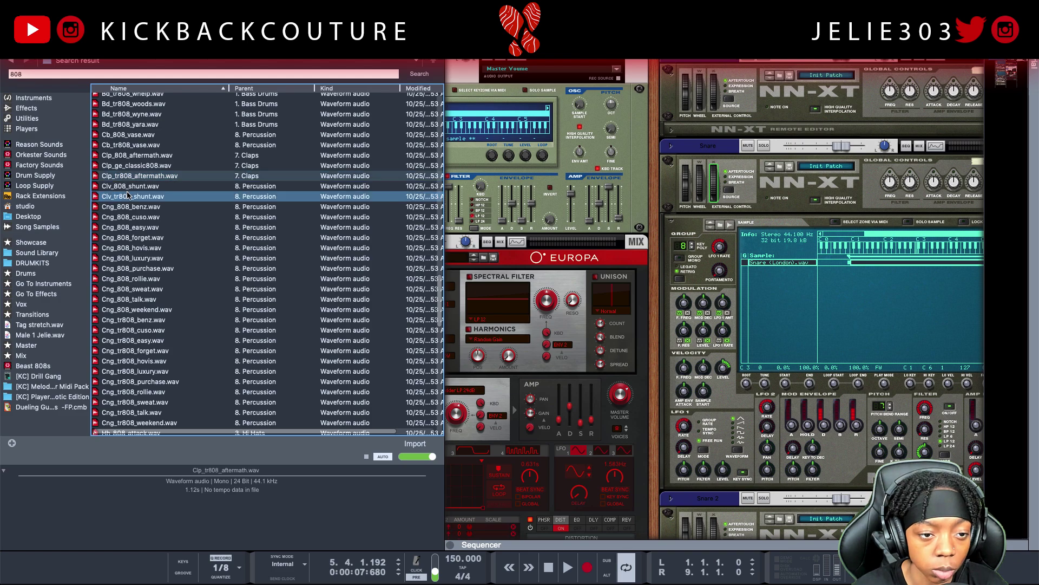
click(119, 115)
Search the Reason Sounds bank for 808 and look through the patches it offers.
click(40, 144)
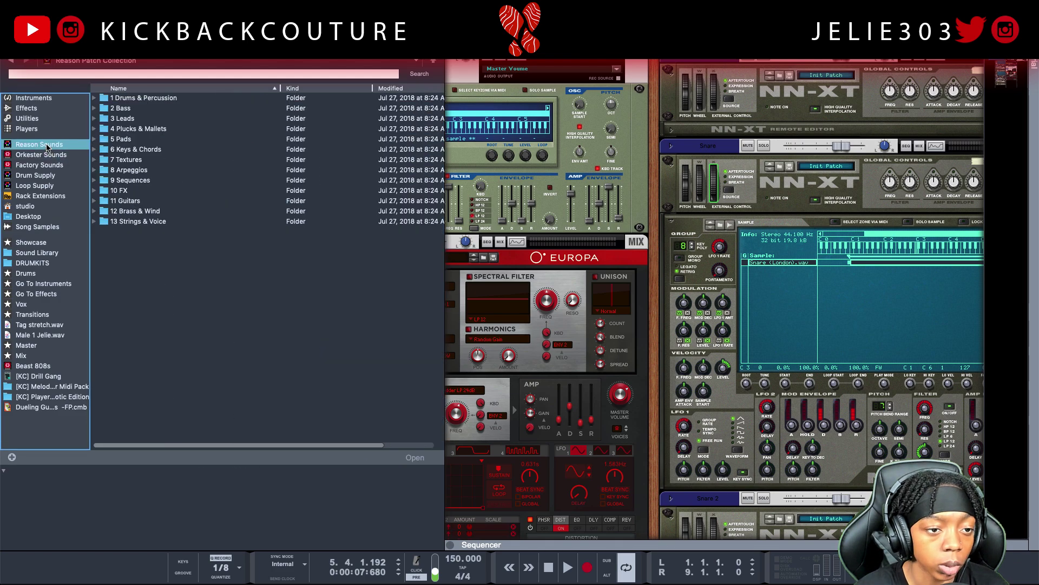
click(99, 73)
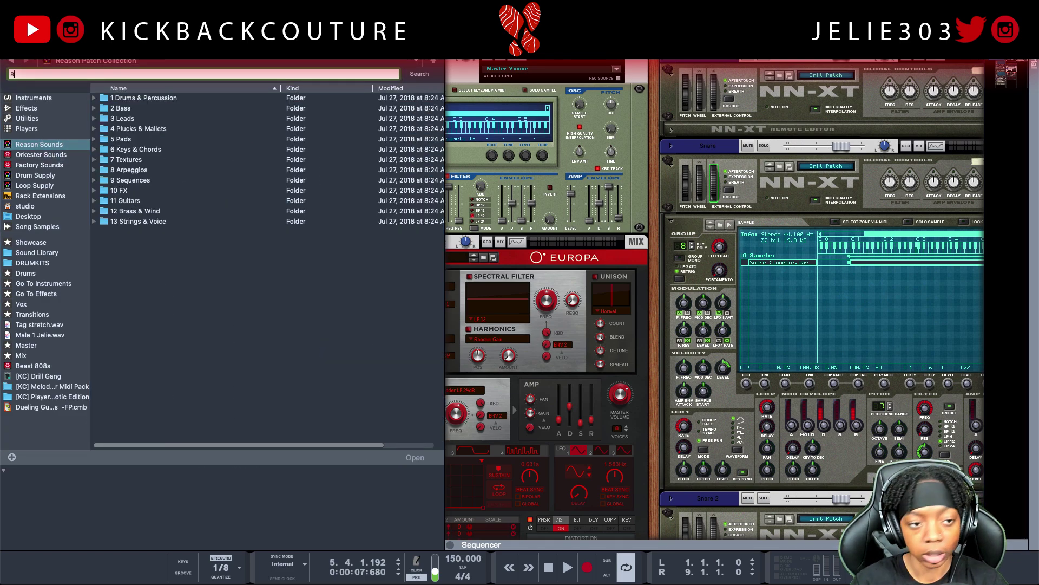
text(808)
key(Return)
click(225, 108)
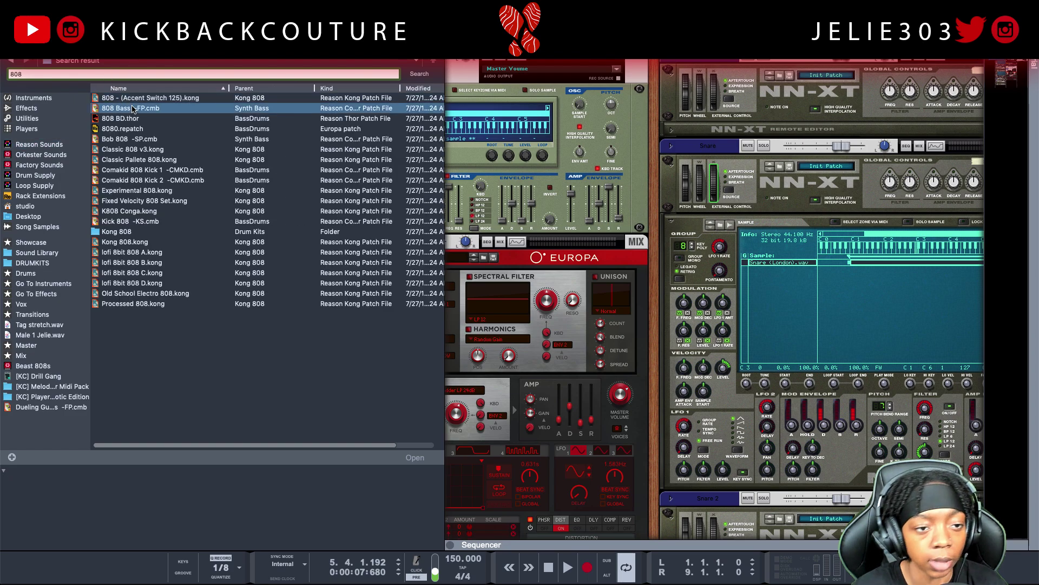
click(224, 140)
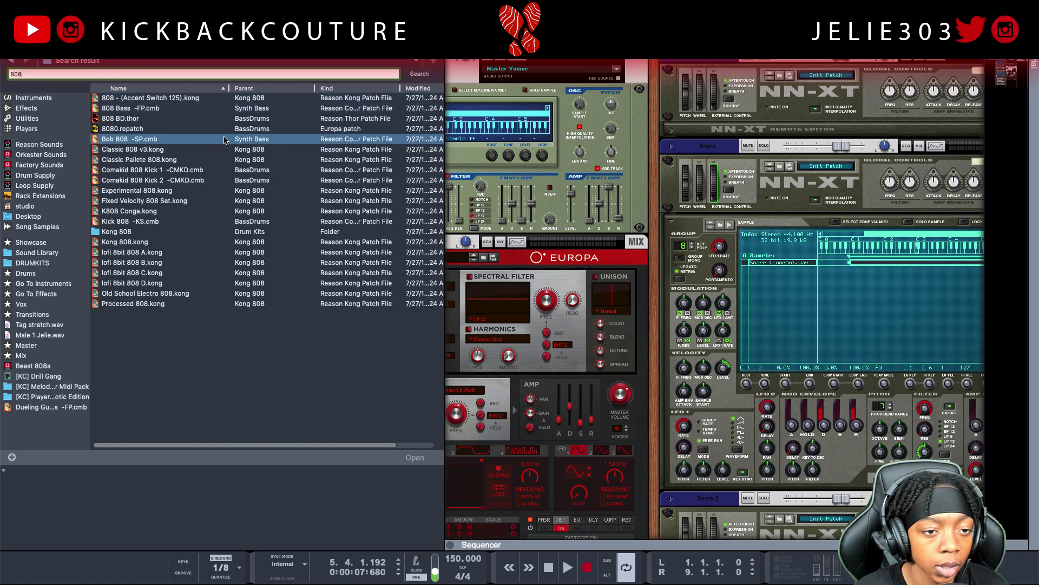
click(135, 321)
click(135, 307)
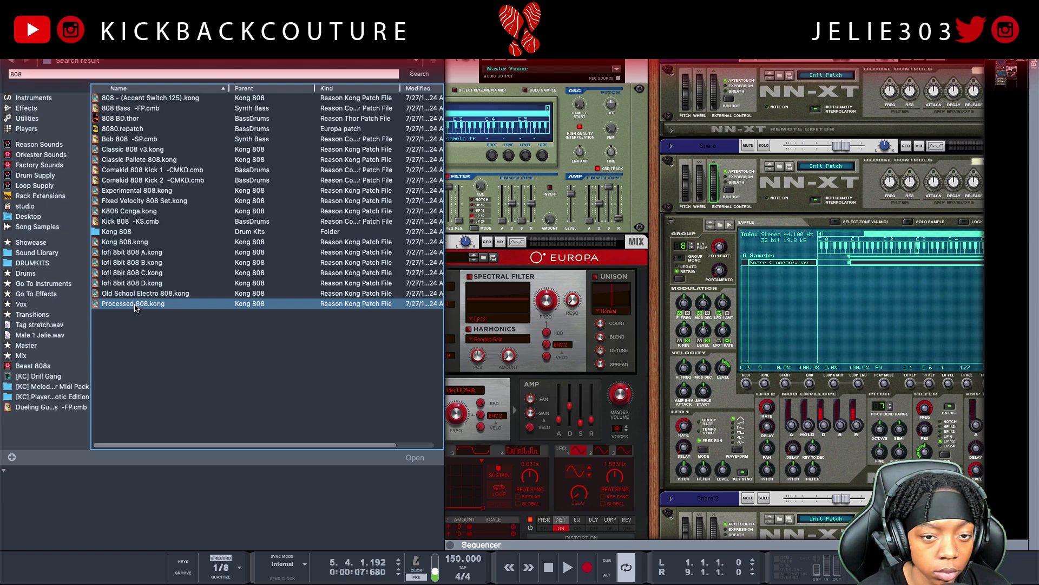
Load the patch 8080.repatch into the Europa on the 808 2 channel and select the device for auditioning.
click(130, 257)
click(123, 155)
click(115, 128)
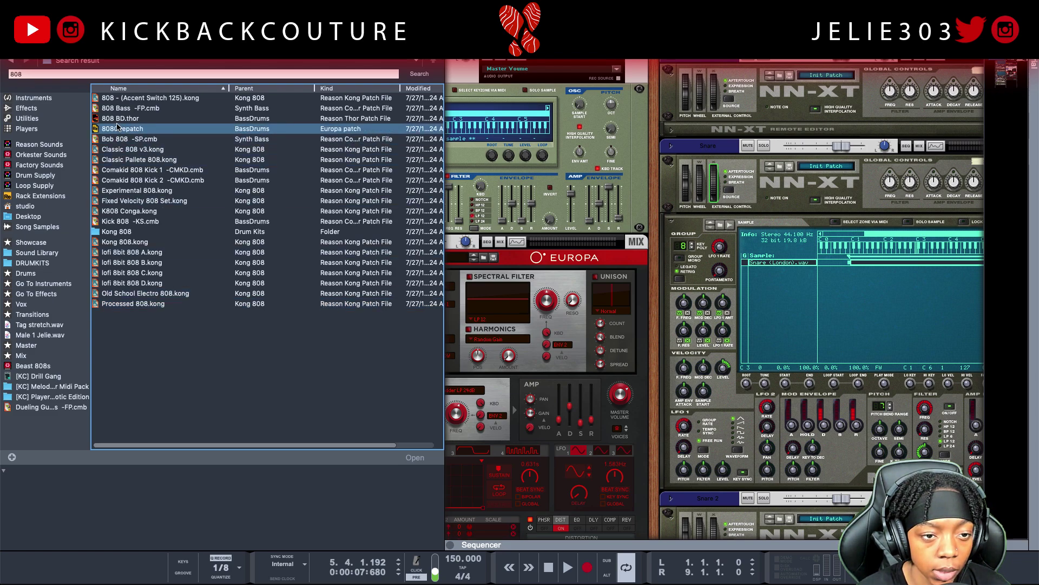
drag(114, 129, 565, 332)
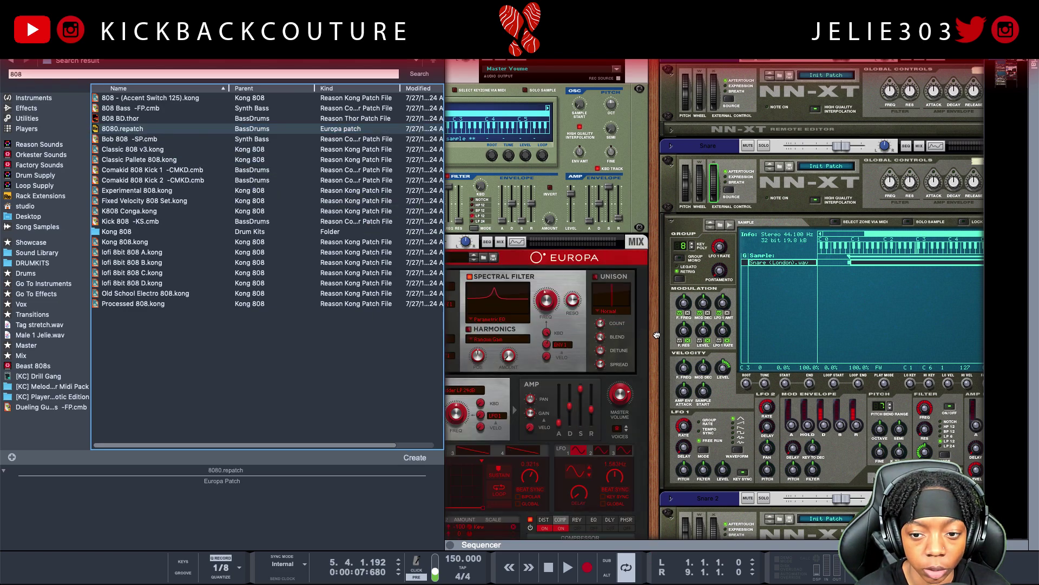
drag(656, 334, 929, 346)
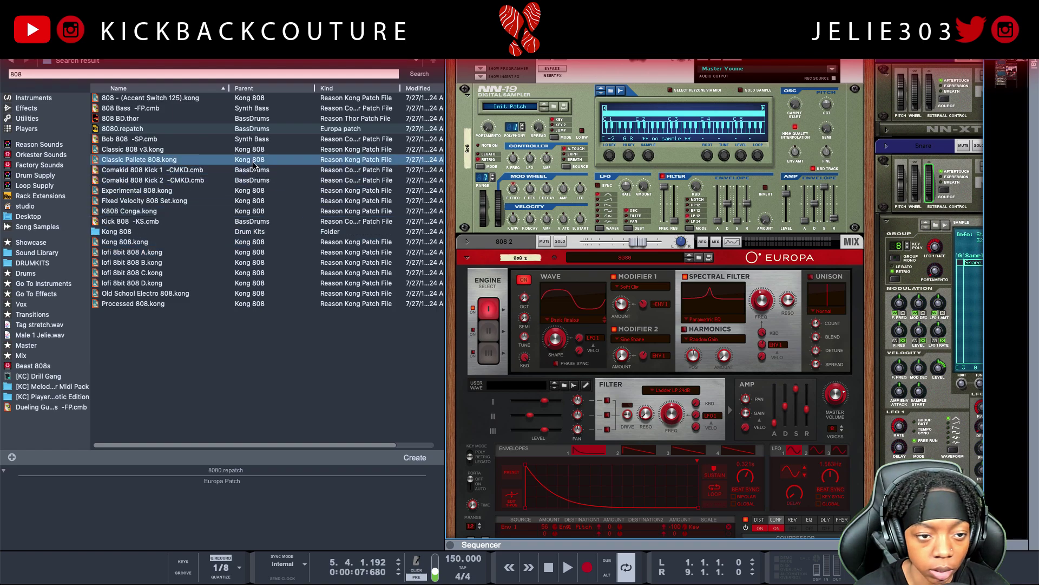
click(152, 128)
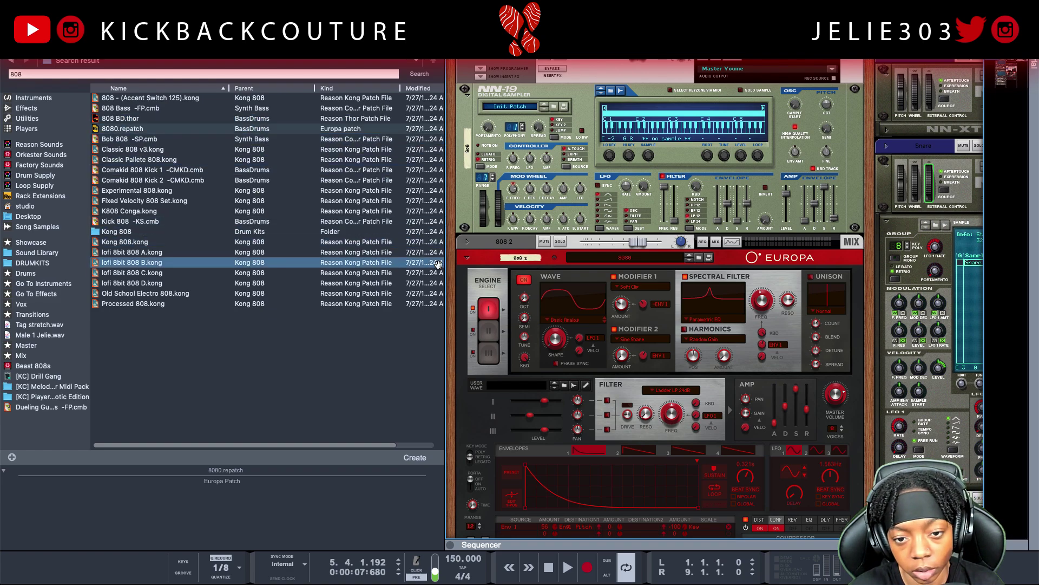
click(457, 270)
scroll(450, 256, down, 2)
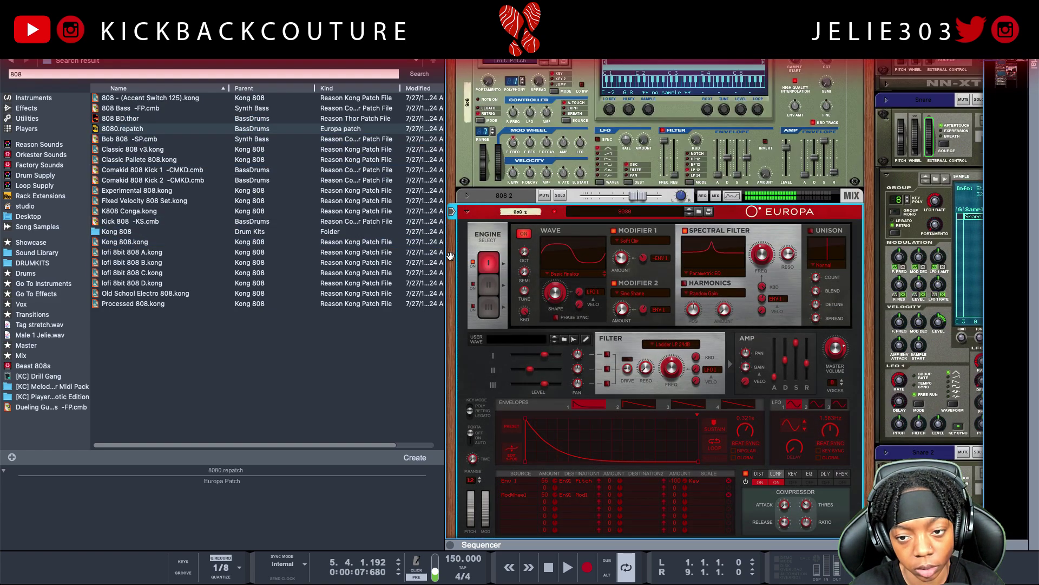
Replace the Europa on the 808 2 channel with the Thor patch 808 BD.thor and audition it.
click(141, 119)
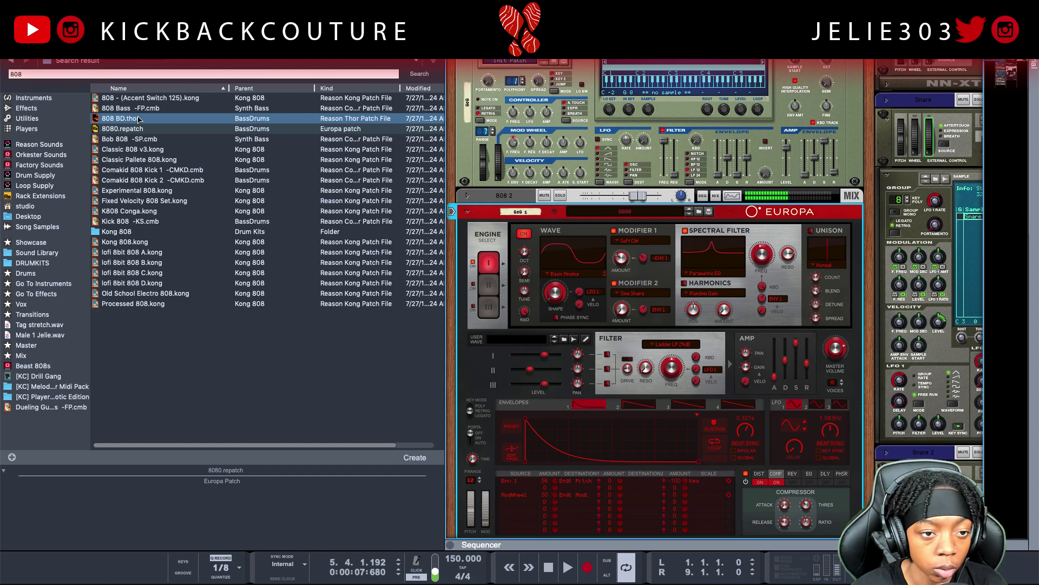
drag(141, 119, 560, 303)
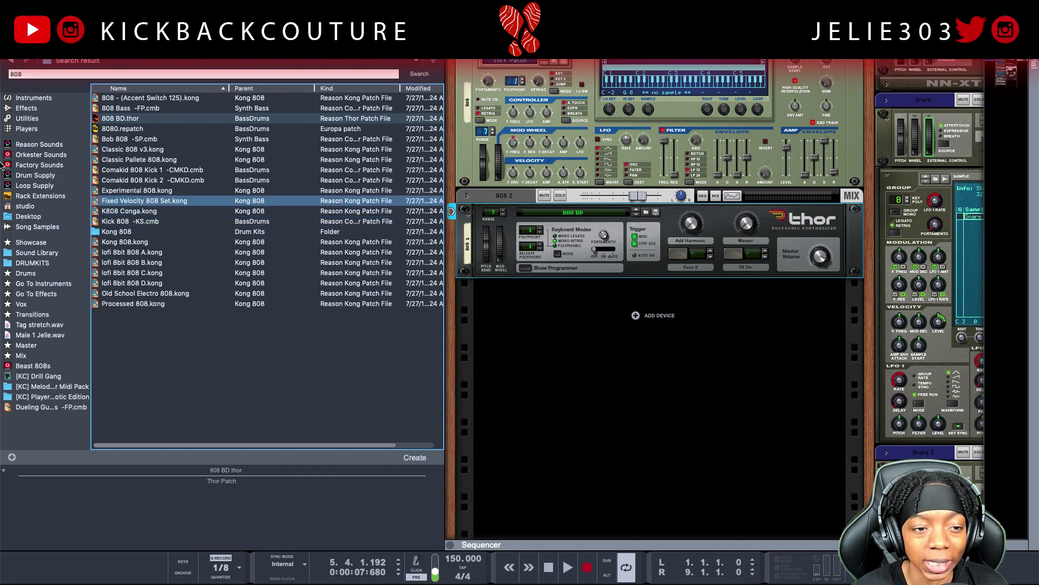
Add a Scream 4 Distortion to the 808 2 channel's insert effects and hide the browser.
click(65, 108)
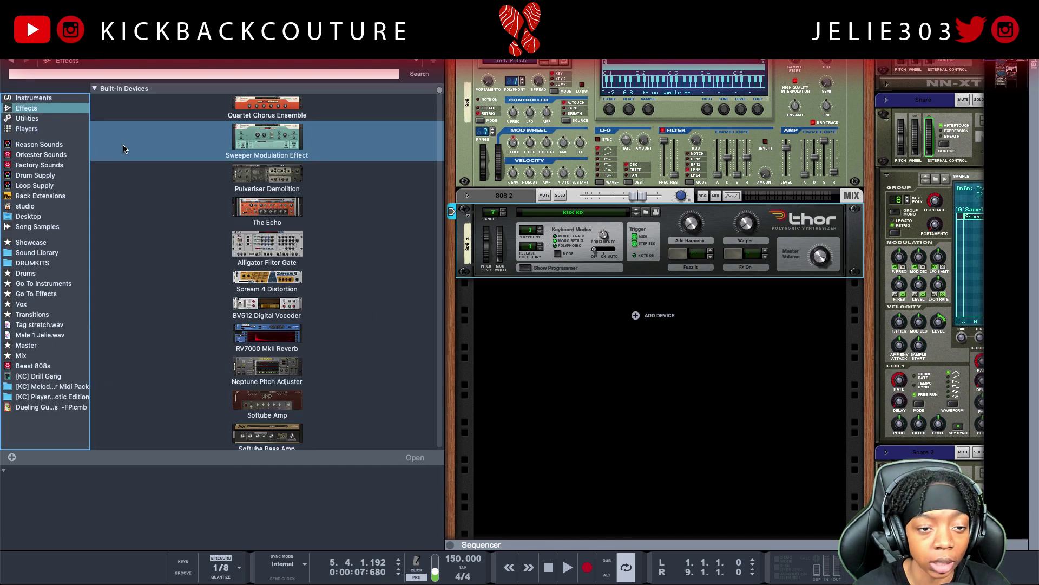
drag(267, 277, 560, 204)
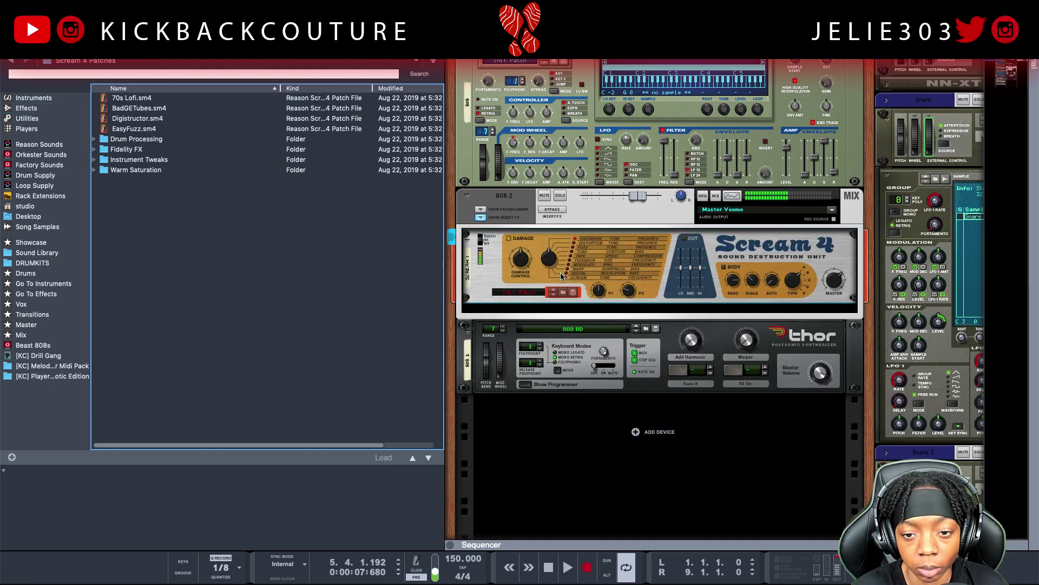
click(2, 62)
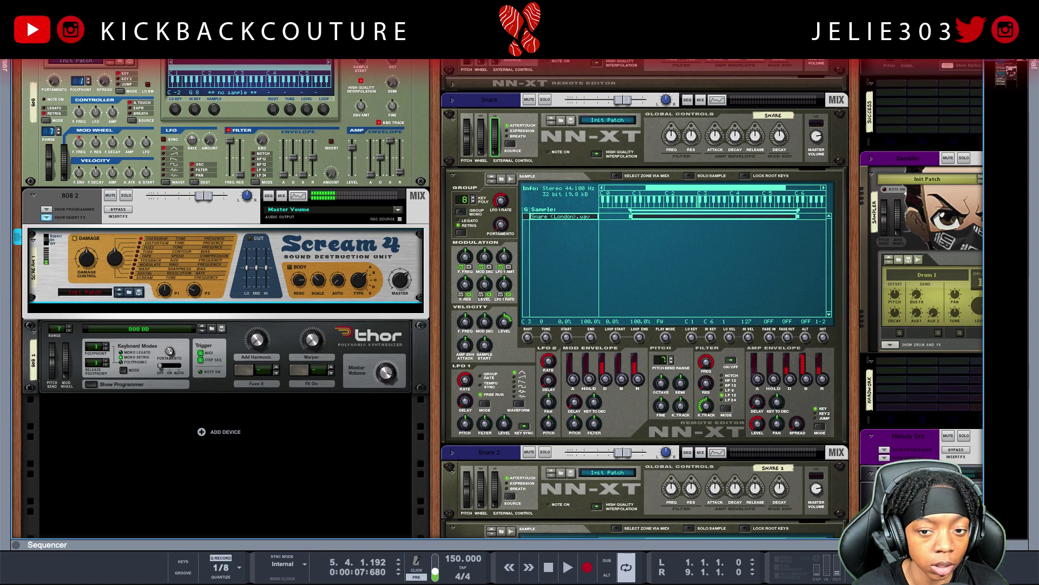
Replace the Thor and its Scream 4 with the Combinator patch Bob 808 -SP.cmb and select it for auditioning.
double_click(548, 567)
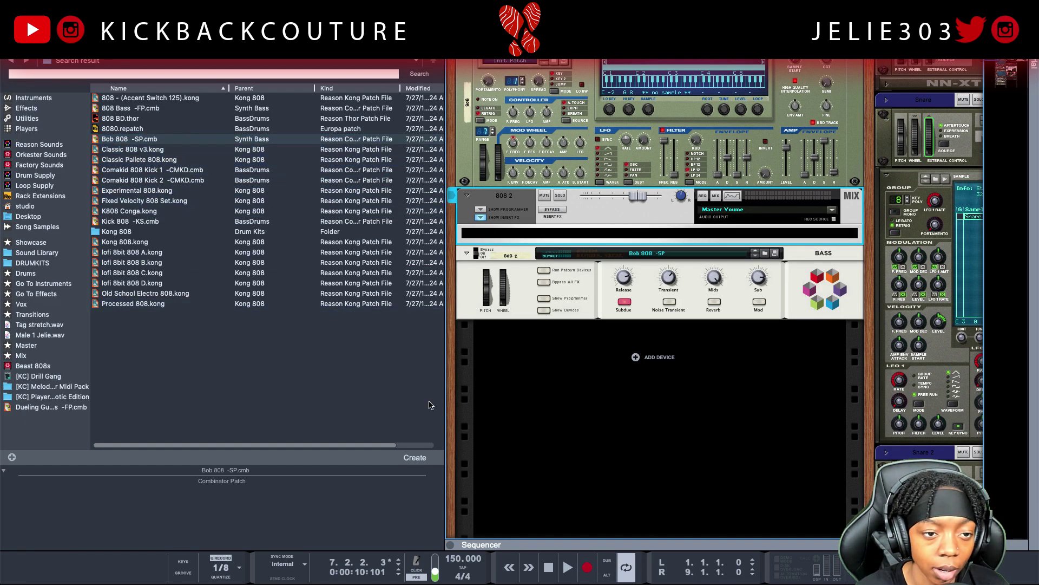
scroll(655, 352, up, 1)
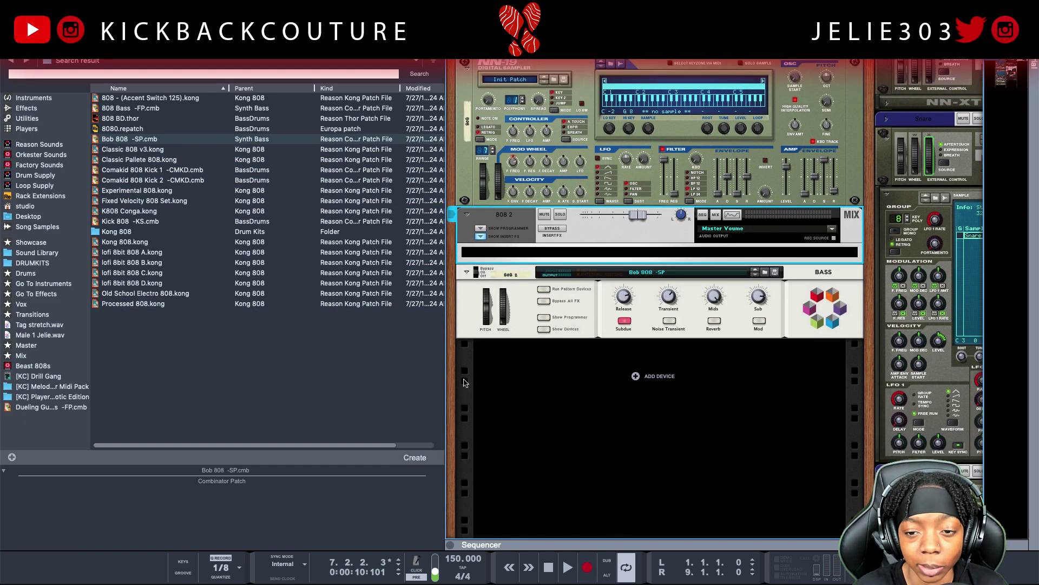
click(802, 321)
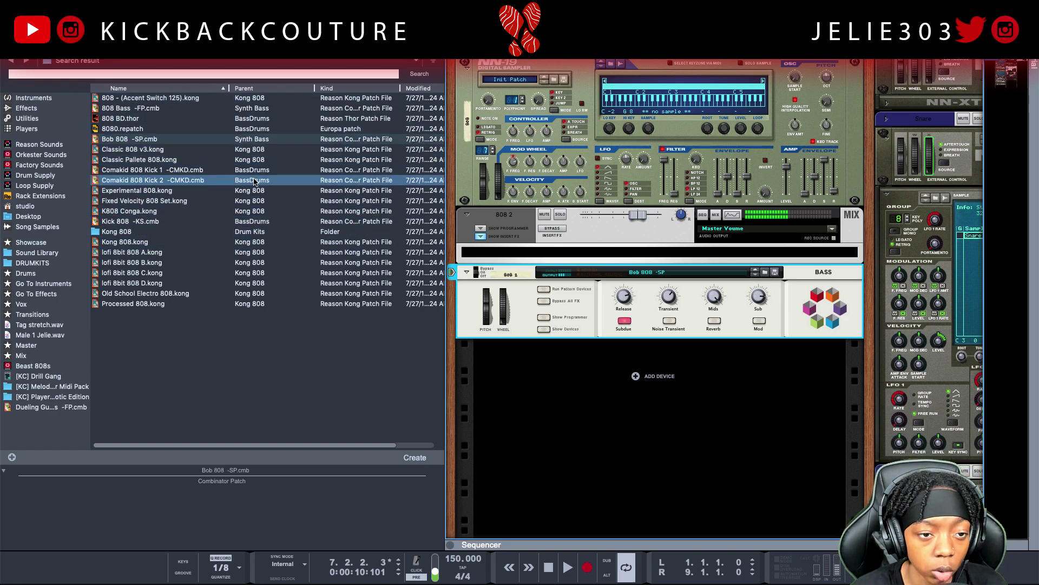
Show the devices inside the Bob 808 -SP Combinator and unfold its Scream 4 to inspect the damage settings.
click(36, 111)
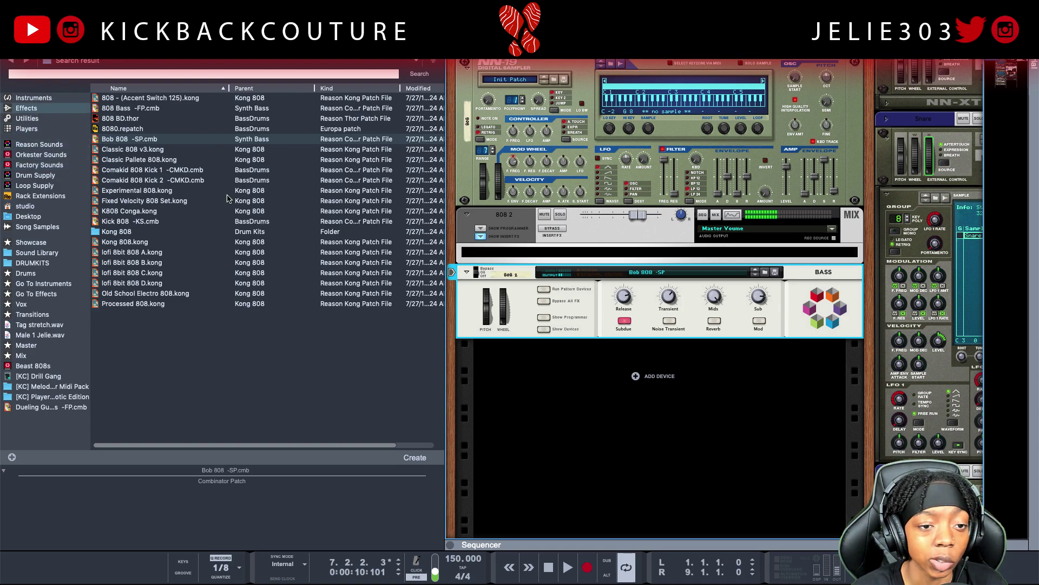
click(544, 329)
scroll(545, 355, down, 5)
scroll(545, 355, up, 1)
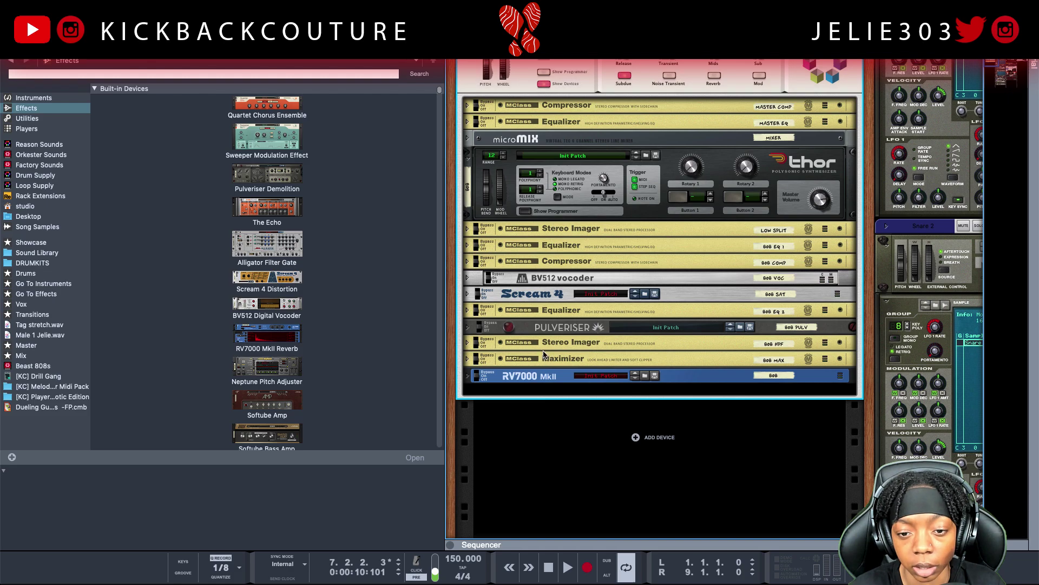
click(467, 298)
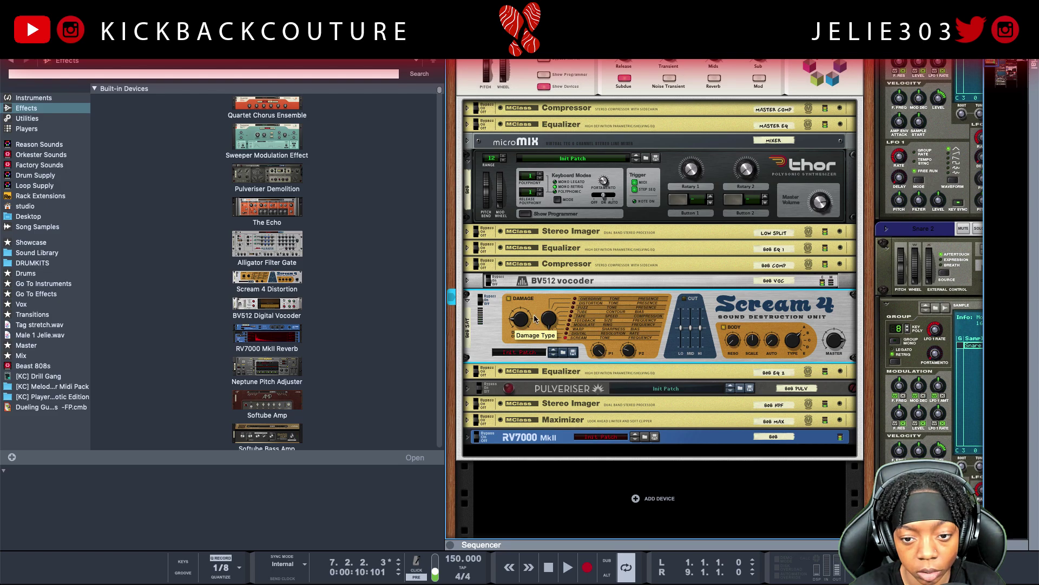
scroll(500, 287, up, 3)
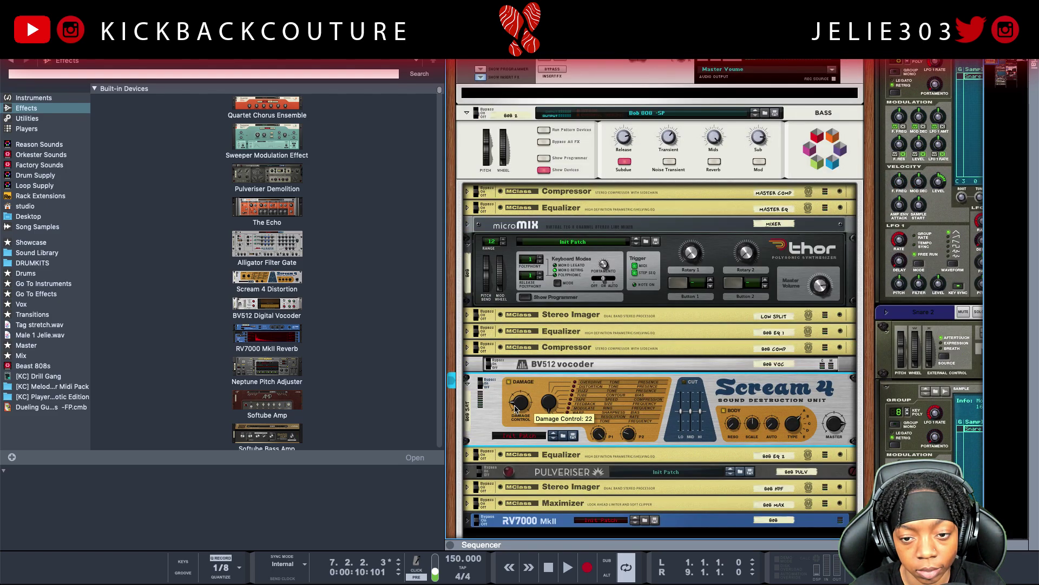
Show the programmer of the Combinator's Thor, set its Amp Env Release to 105 ms, and hide the browser.
click(523, 298)
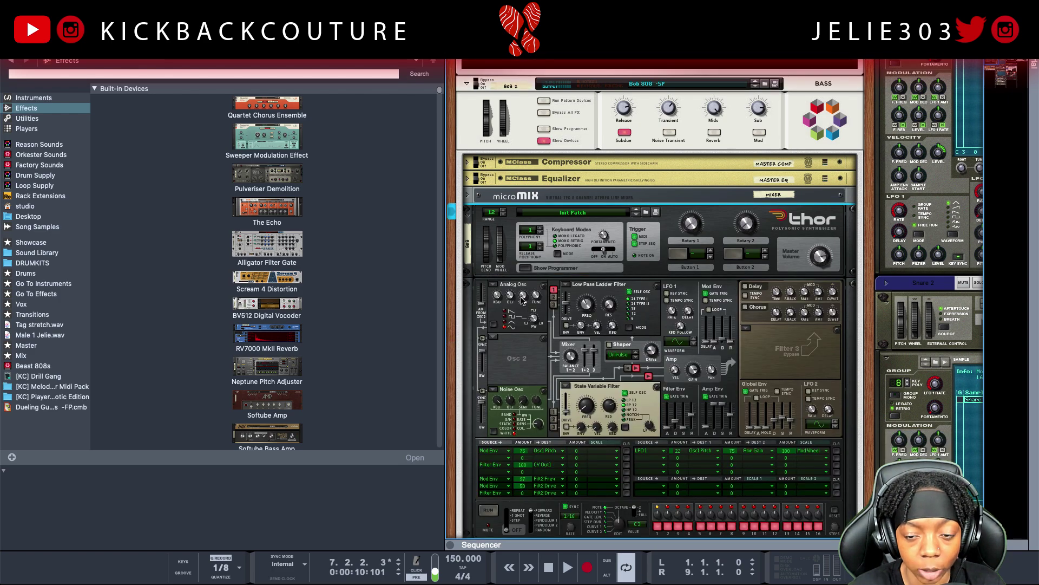
scroll(590, 387, down, 1)
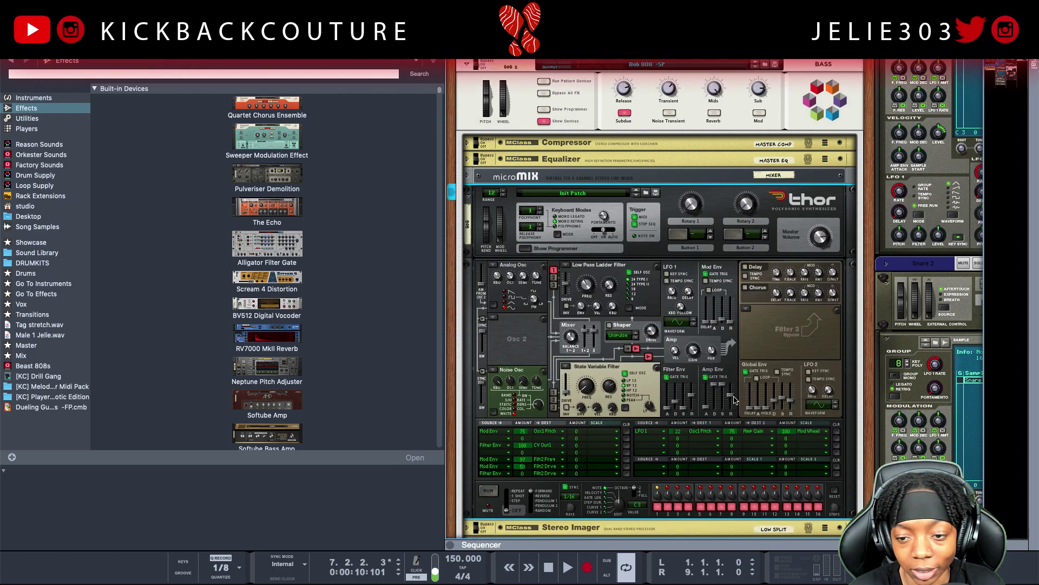
drag(729, 398, 731, 408)
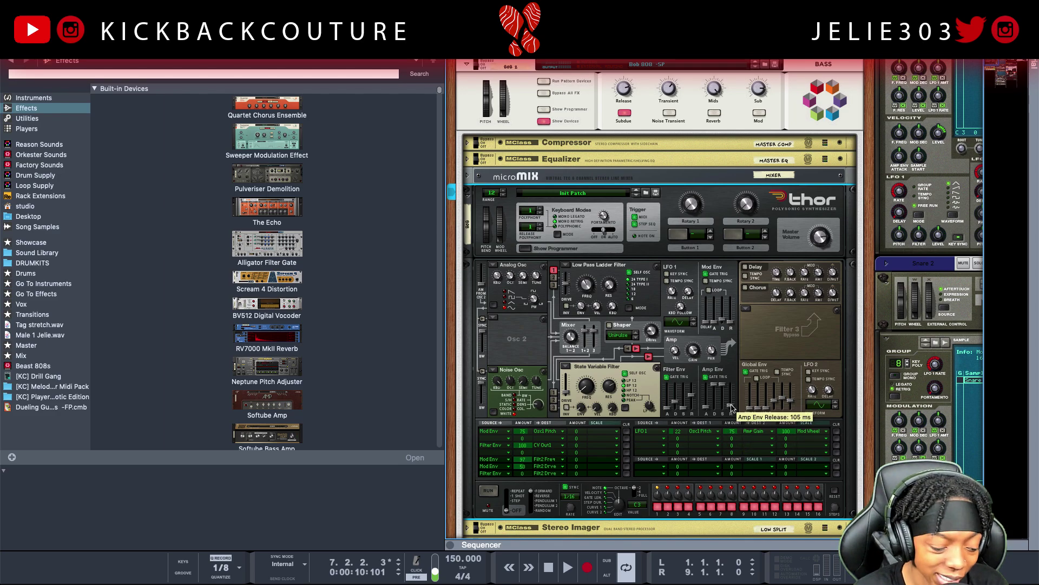
click(8, 50)
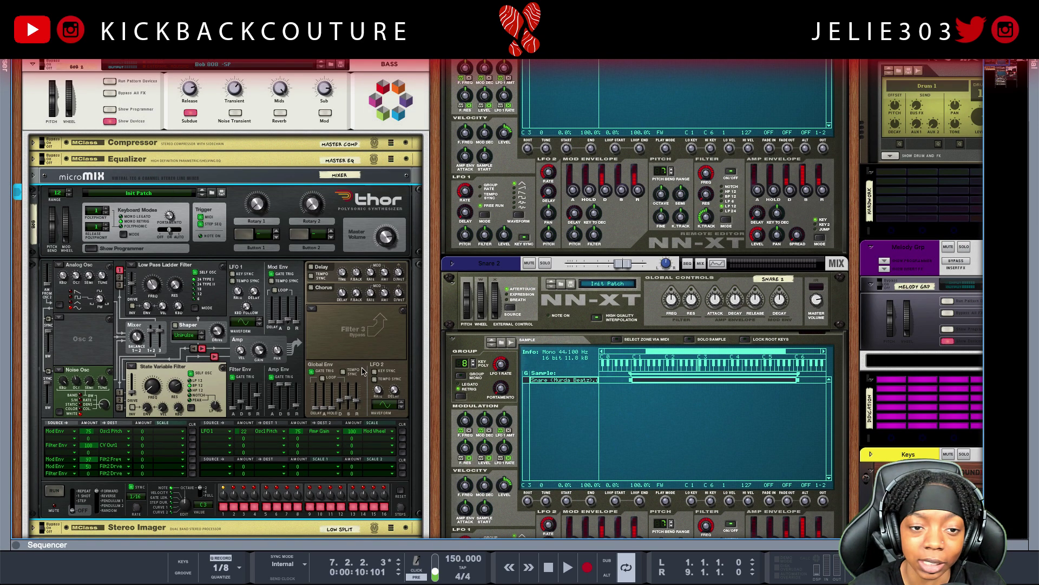
Try an Amp Env Attack of 343 ms on the Combinator's Thor and lower it back down.
scroll(482, 379, down, 1)
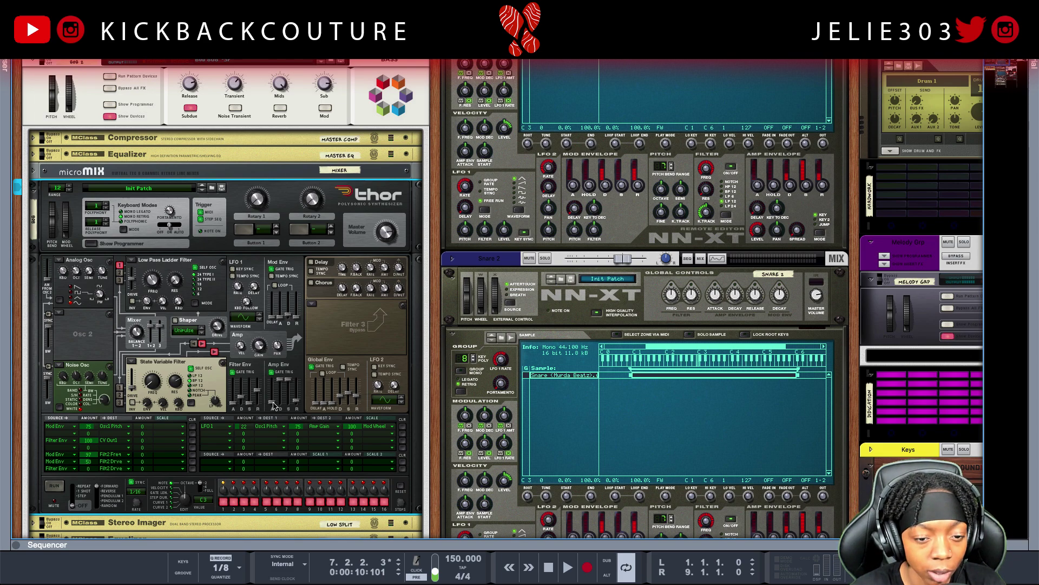
drag(273, 403, 273, 399)
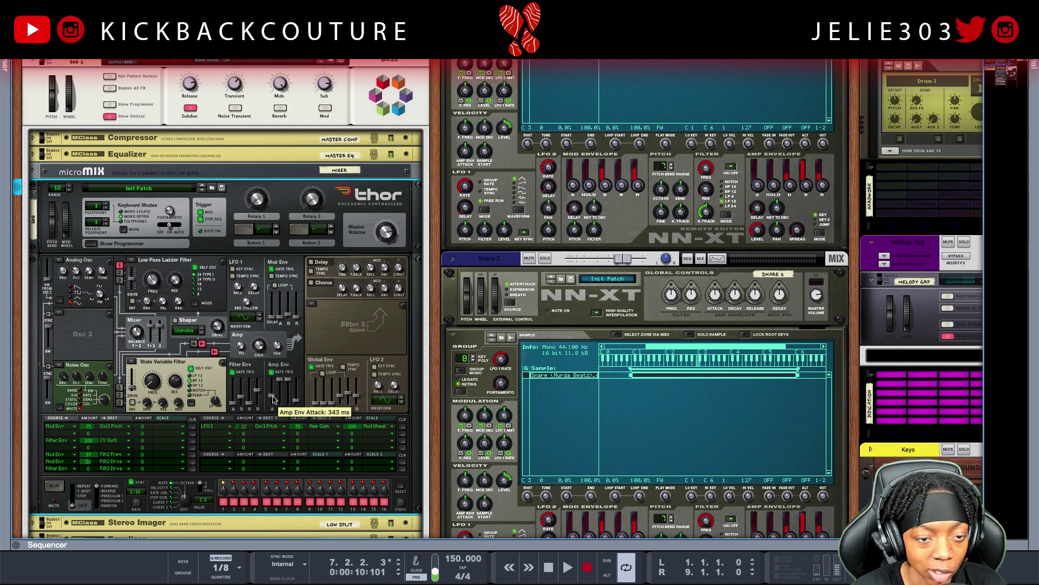
drag(274, 399, 274, 402)
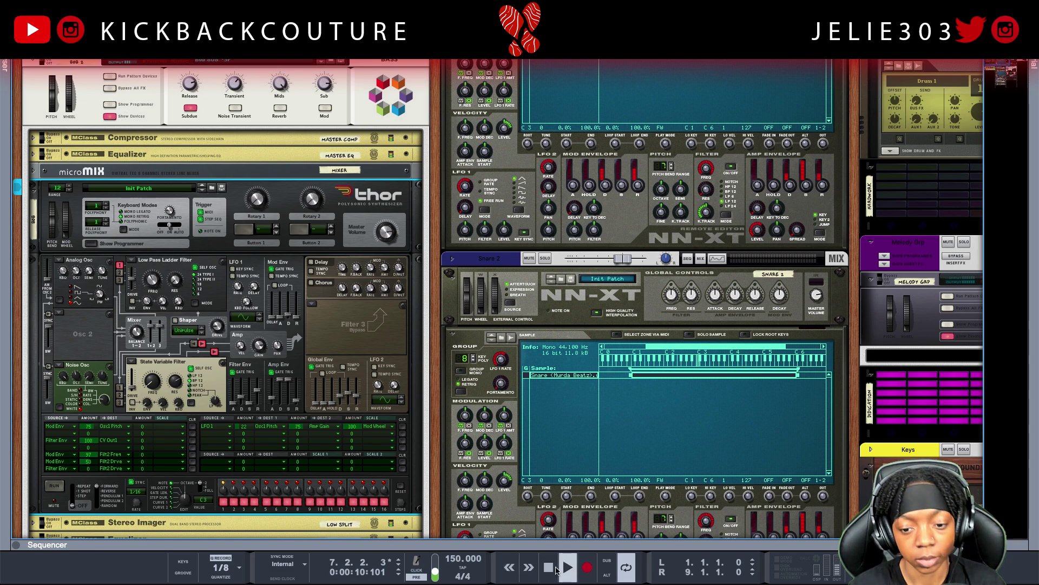
Play the song from its beginning to audition the 808 patch with the adjusted amp envelope, and stop playback.
click(548, 567)
click(563, 573)
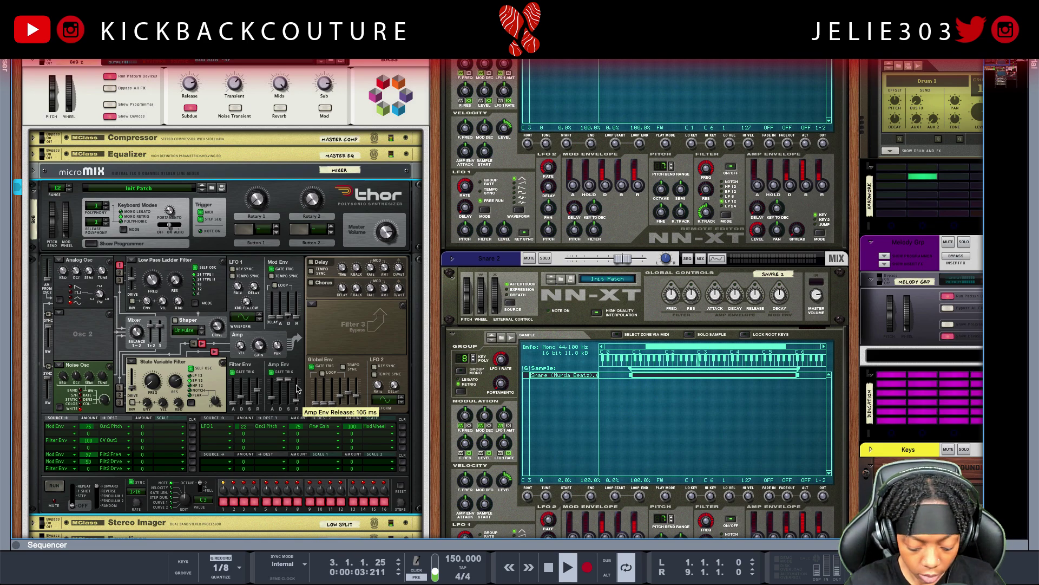
key(space)
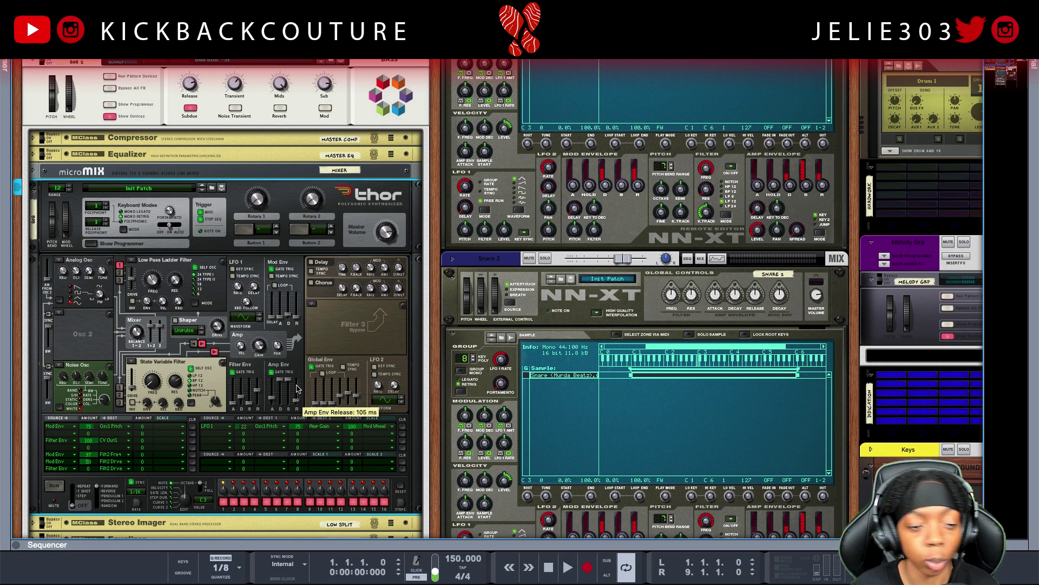
scroll(297, 388, up, 5)
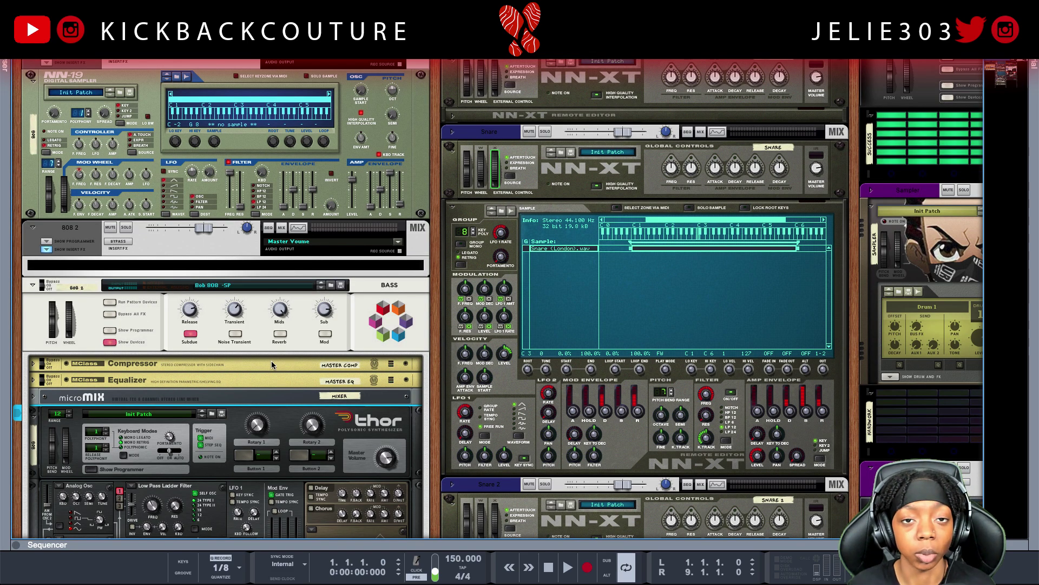